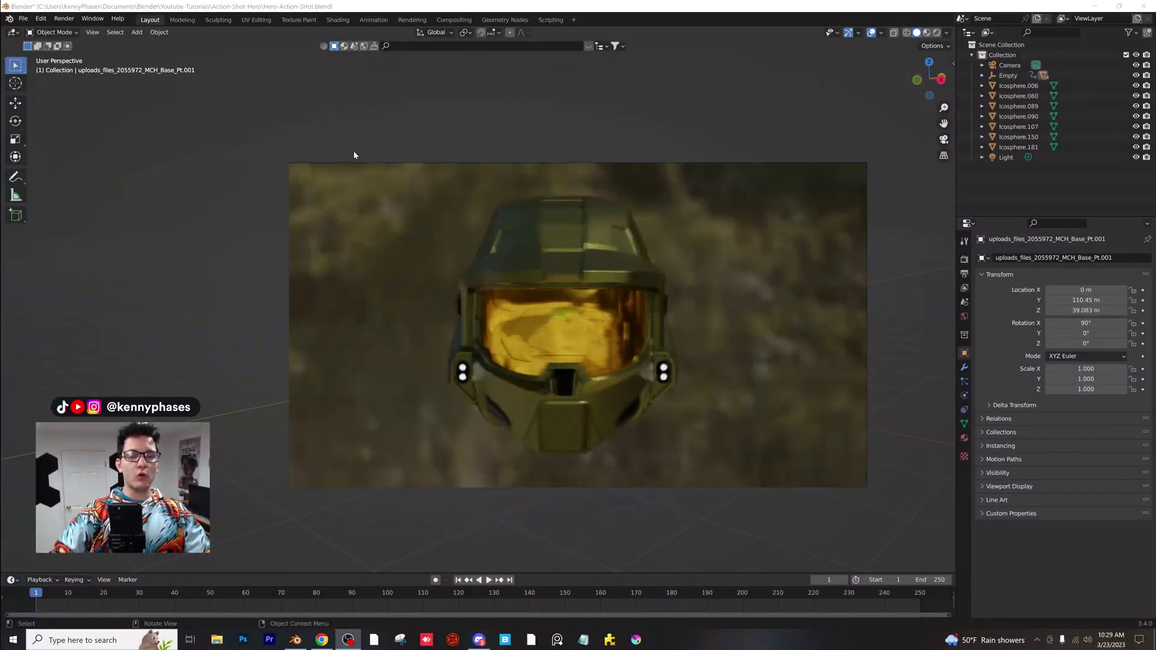
# Step: Switch the viewport to rendered shading with the helmet in view
pyautogui.moveTo(354, 155); pyautogui.dragTo(479, 154, button='middle')
pyautogui.moveTo(507, 297); pyautogui.dragTo(488, 312, button='middle')
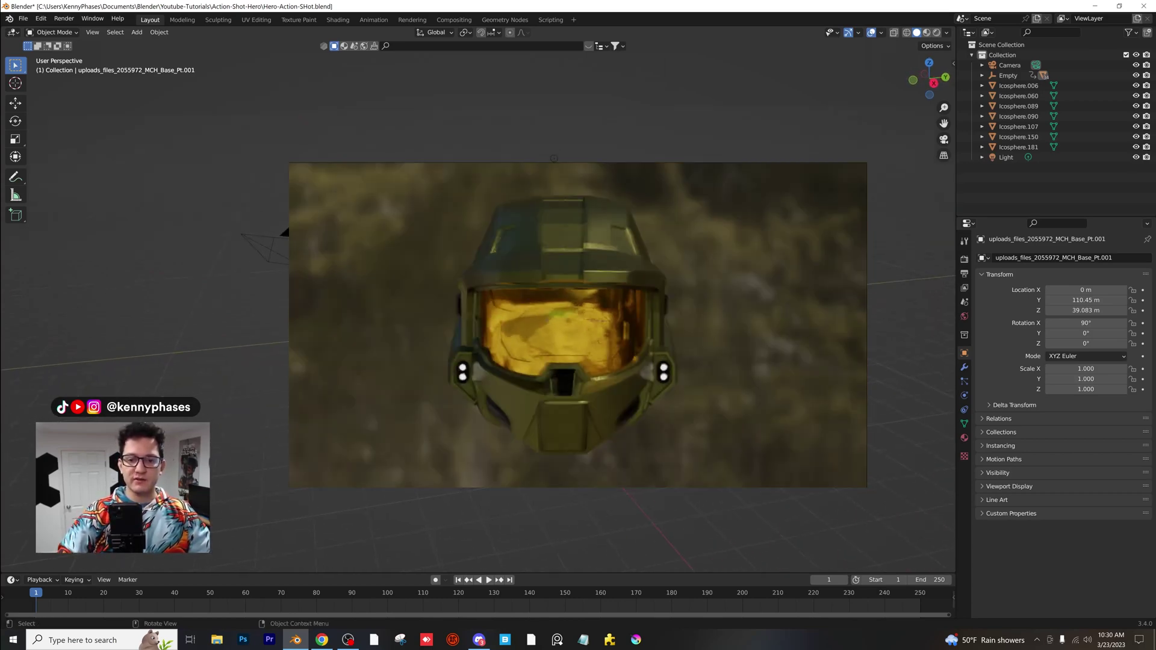
pyautogui.scroll(2, 488, 311)
pyautogui.click(935, 33)
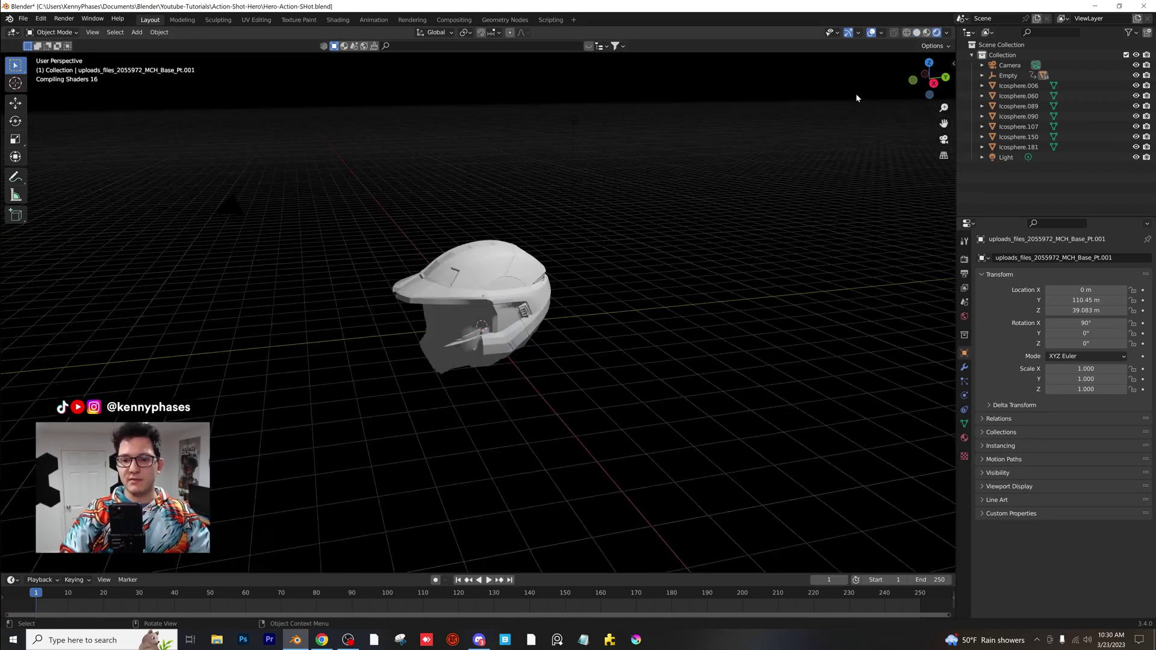
# Step: Set the render engine to Cycles with GPU Compute as the device
pyautogui.click(964, 259)
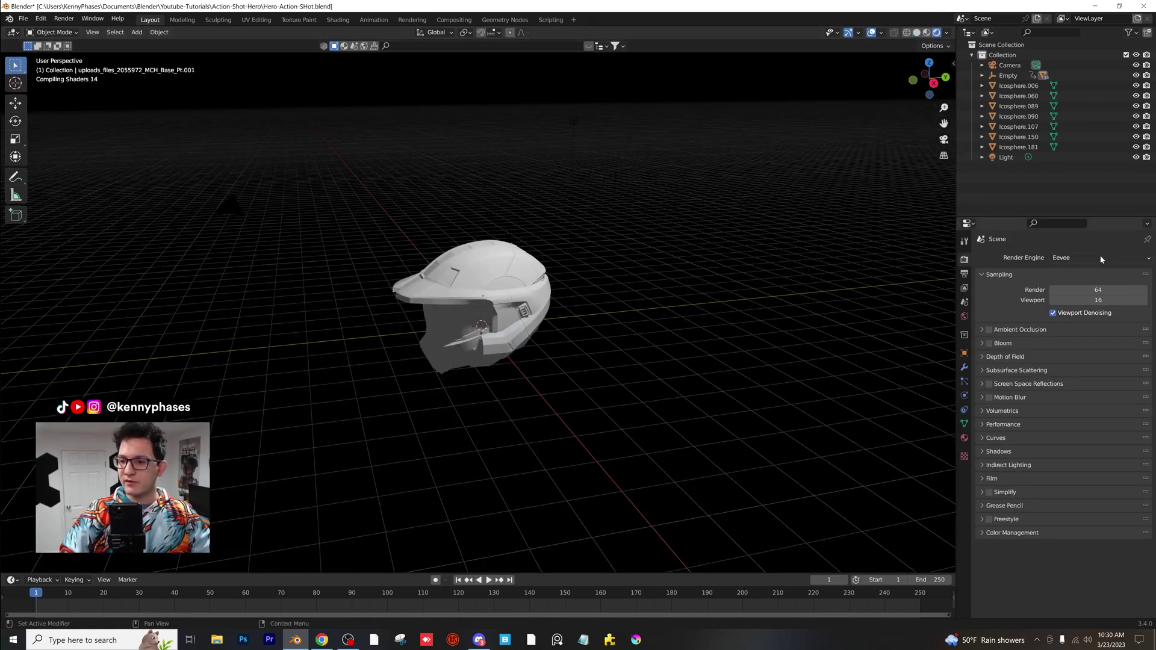
pyautogui.click(1102, 259)
pyautogui.click(1074, 293)
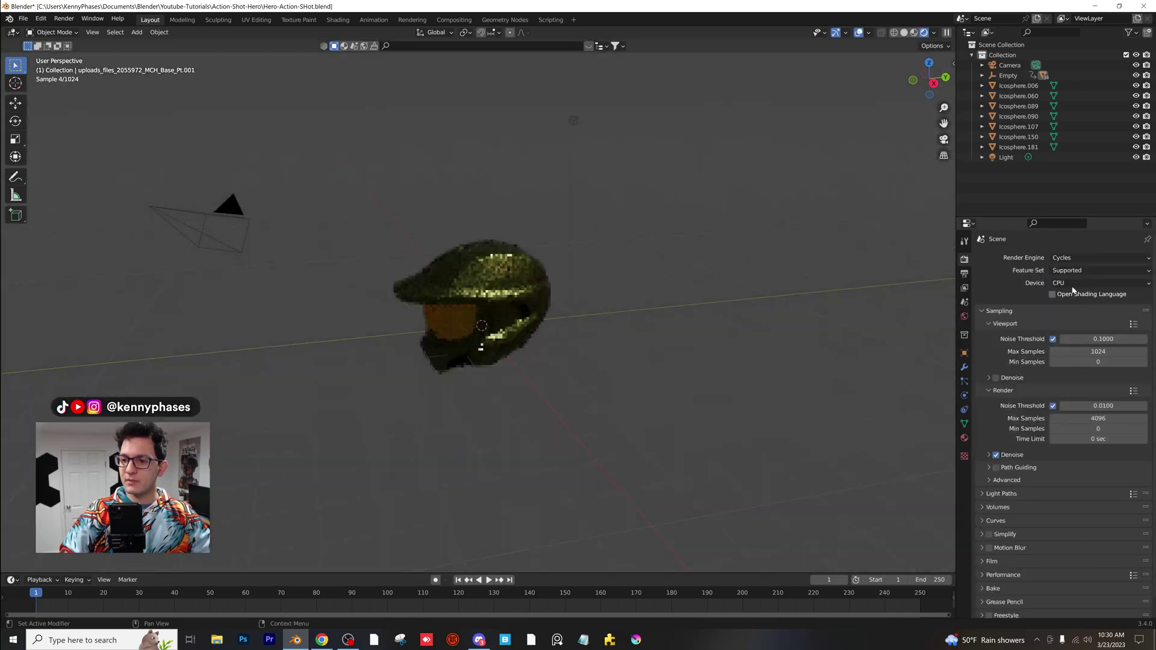
pyautogui.click(1081, 282)
pyautogui.press('Return')
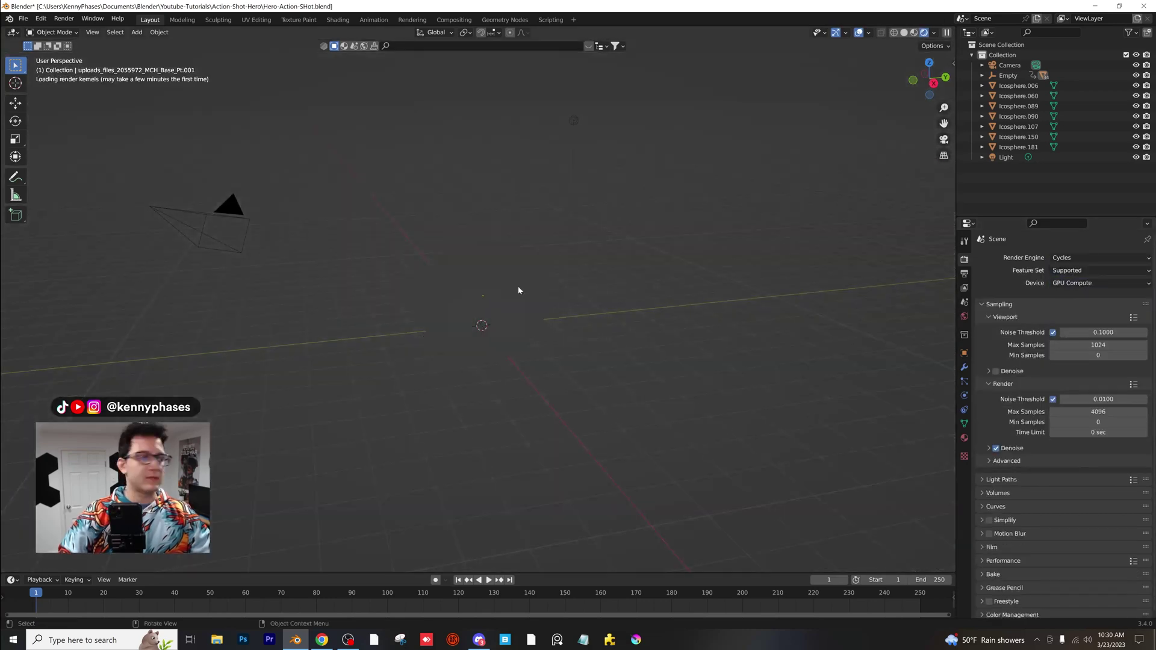
# Step: Delete the default light above the helmet from the scene
pyautogui.moveTo(464, 356); pyautogui.dragTo(557, 175, button='middle')
pyautogui.click(555, 171)
pyautogui.press('Delete')
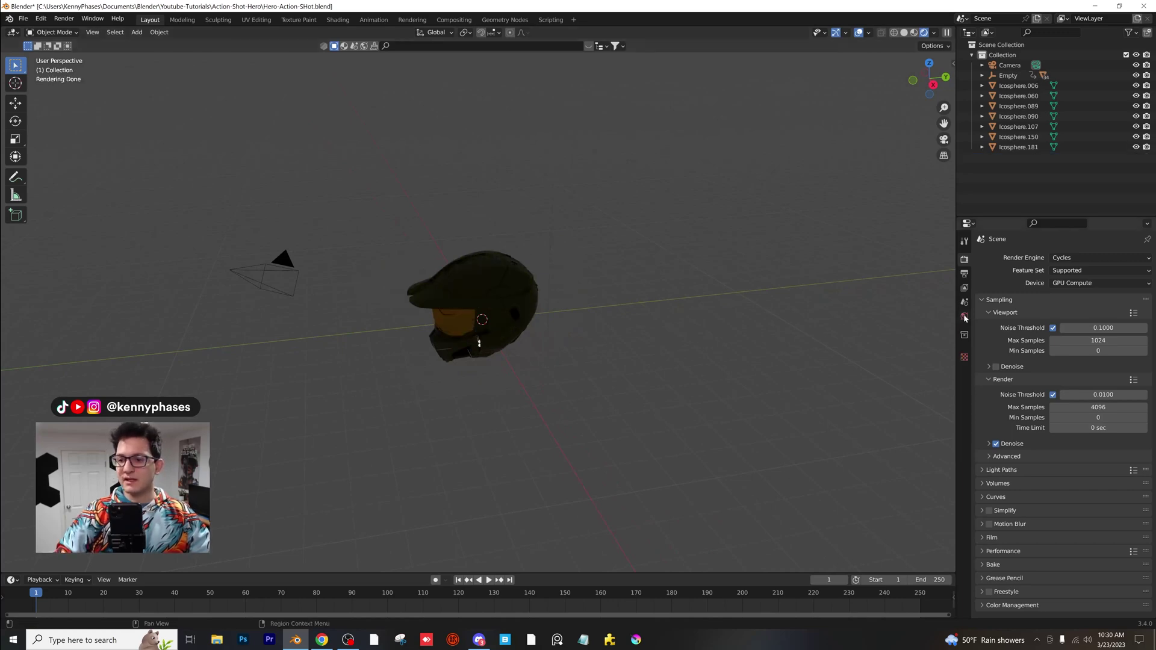
# Step: Light the world with an Environment Texture using lago_disola_4k.hdr from the HDRIs folder
pyautogui.click(964, 316)
pyautogui.click(1050, 322)
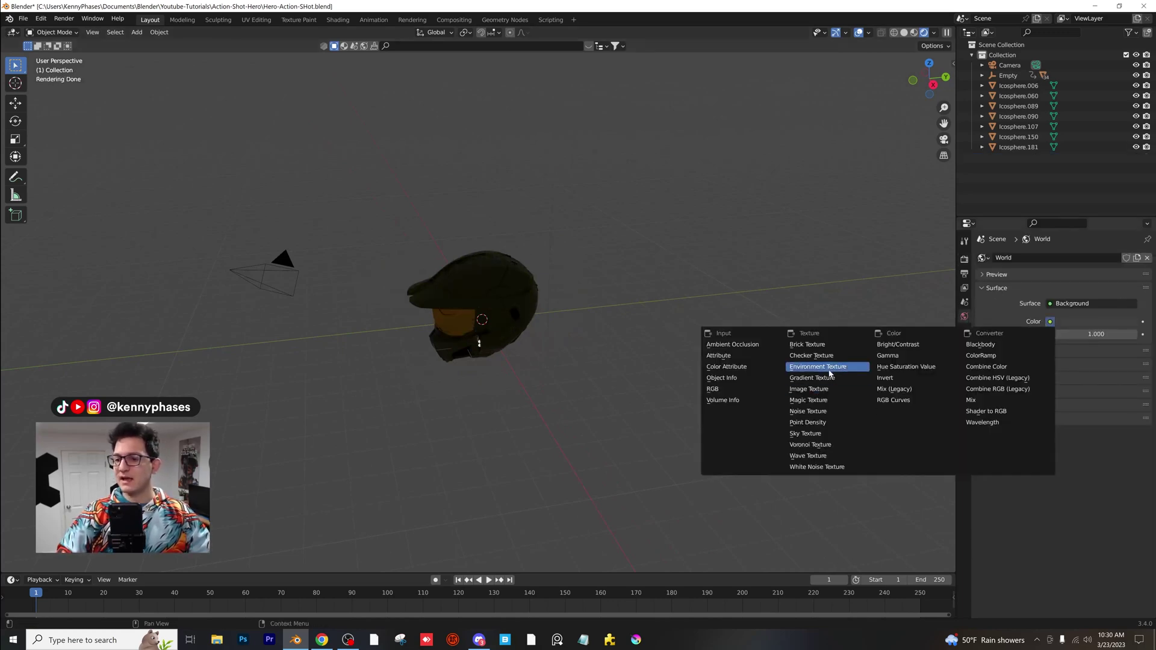
pyautogui.click(825, 369)
pyautogui.click(1114, 334)
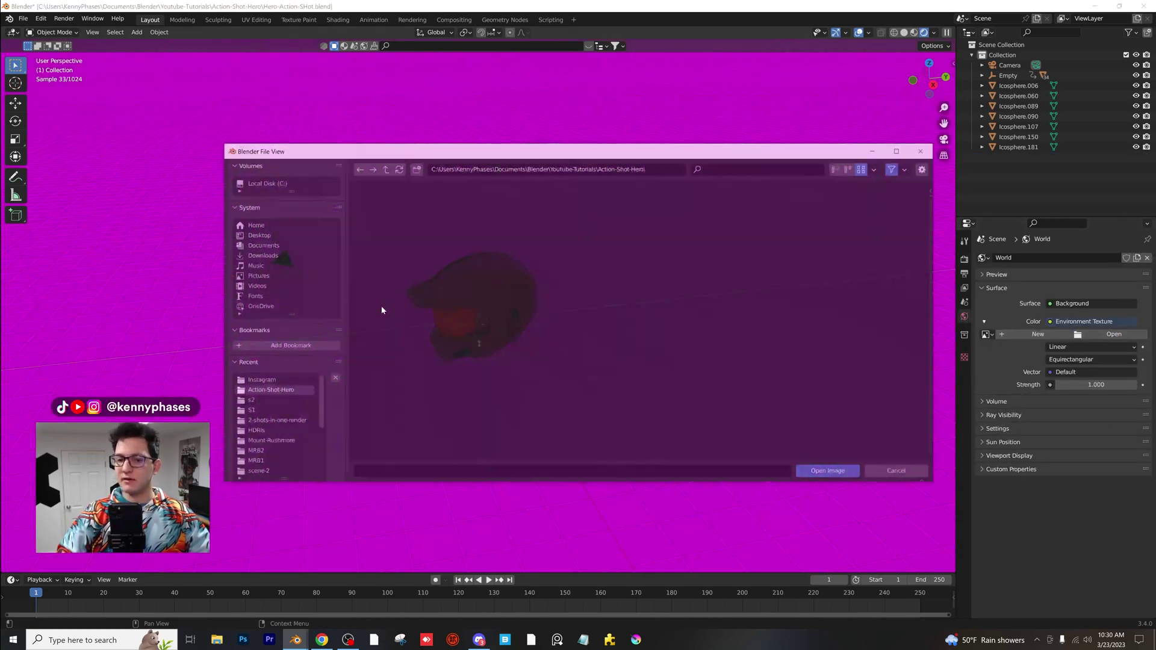
pyautogui.click(271, 432)
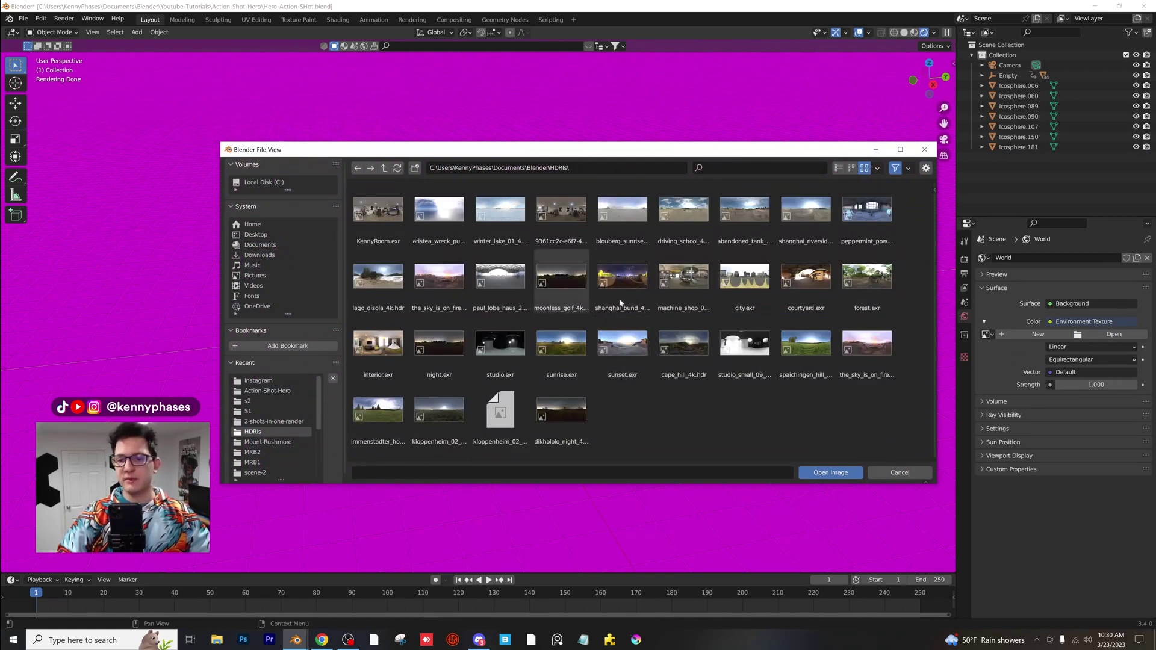
pyautogui.doubleClick(397, 288)
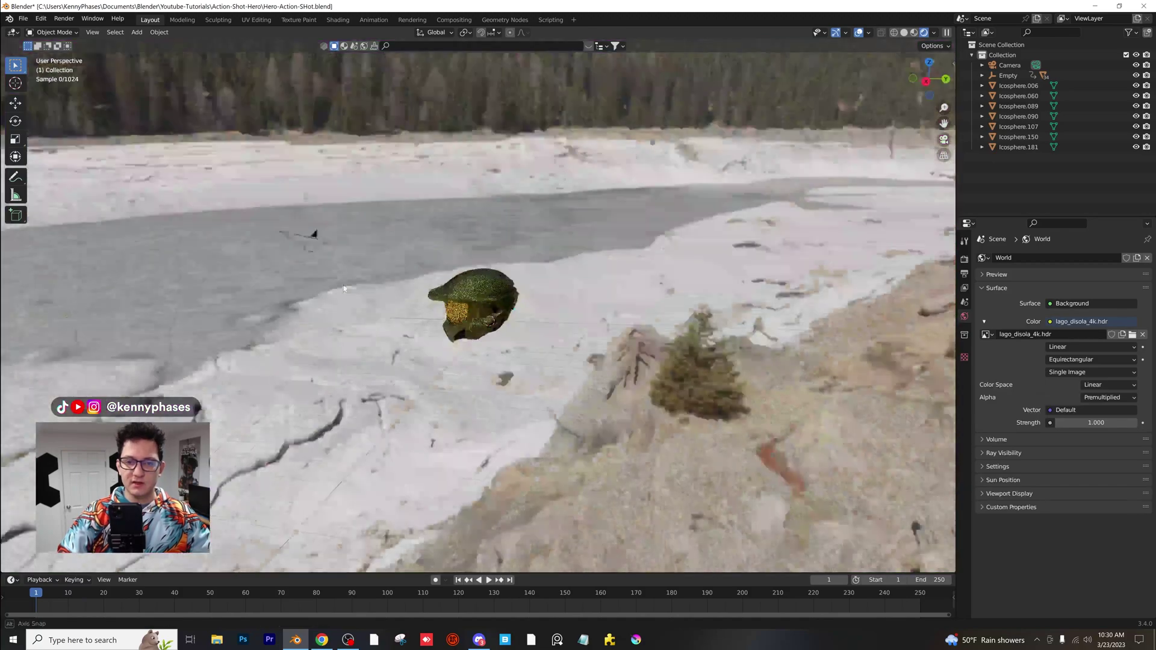
# Step: Select the camera and switch the viewport to solid shading
pyautogui.moveTo(344, 289); pyautogui.dragTo(380, 291, button='middle')
pyautogui.click(396, 249)
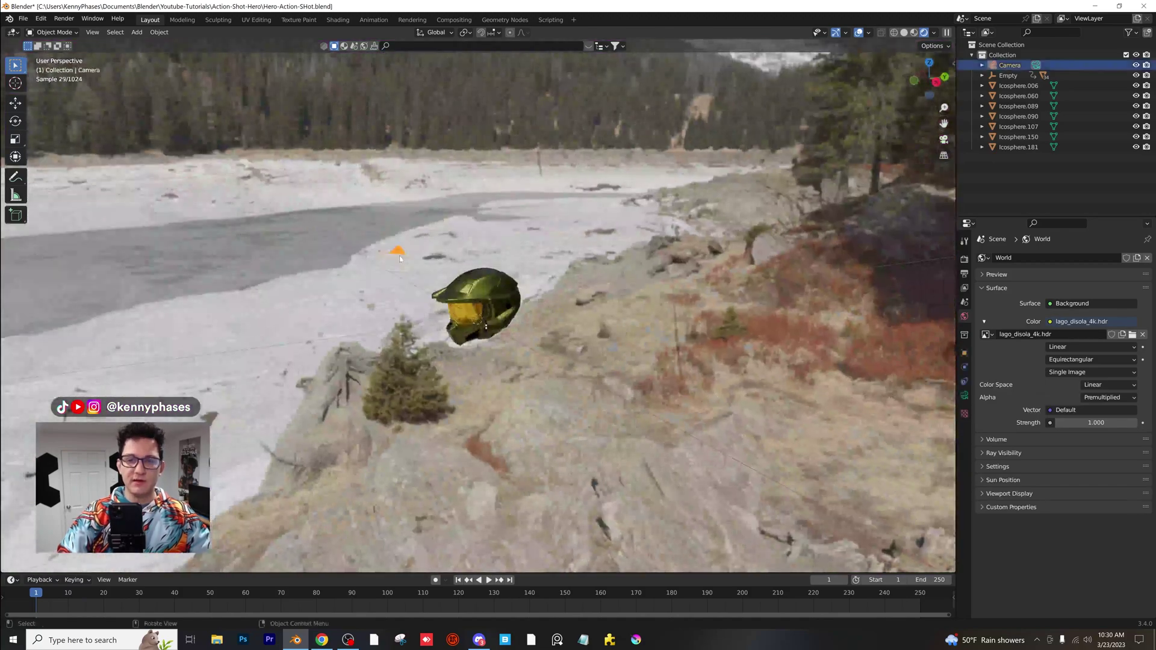
pyautogui.moveTo(397, 249); pyautogui.dragTo(367, 257, button='middle')
pyautogui.click(905, 33)
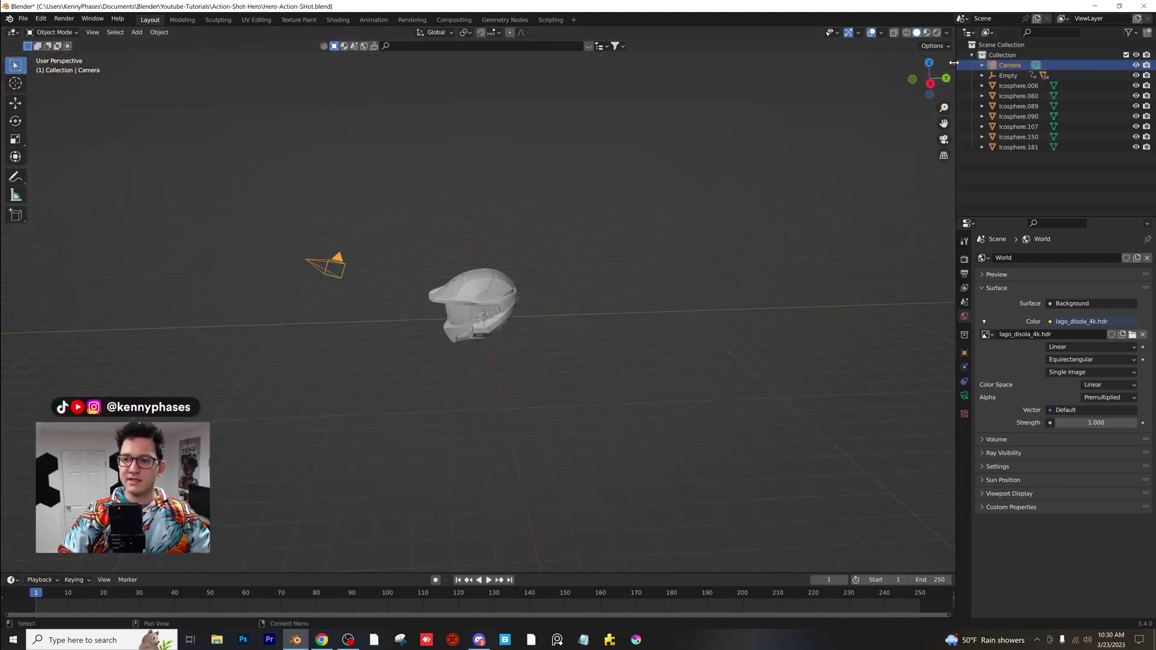
# Step: Set the camera's location to 0 m on all axes and its rotation to X 90°, Y 0°, Z 0°
pyautogui.click(953, 62)
pyautogui.write('0')
pyautogui.press('Tab')
pyautogui.write('0')
pyautogui.press('Tab')
pyautogui.write('0')
pyautogui.press('Tab')
pyautogui.write('0')
pyautogui.press('Tab')
pyautogui.press('Tab')
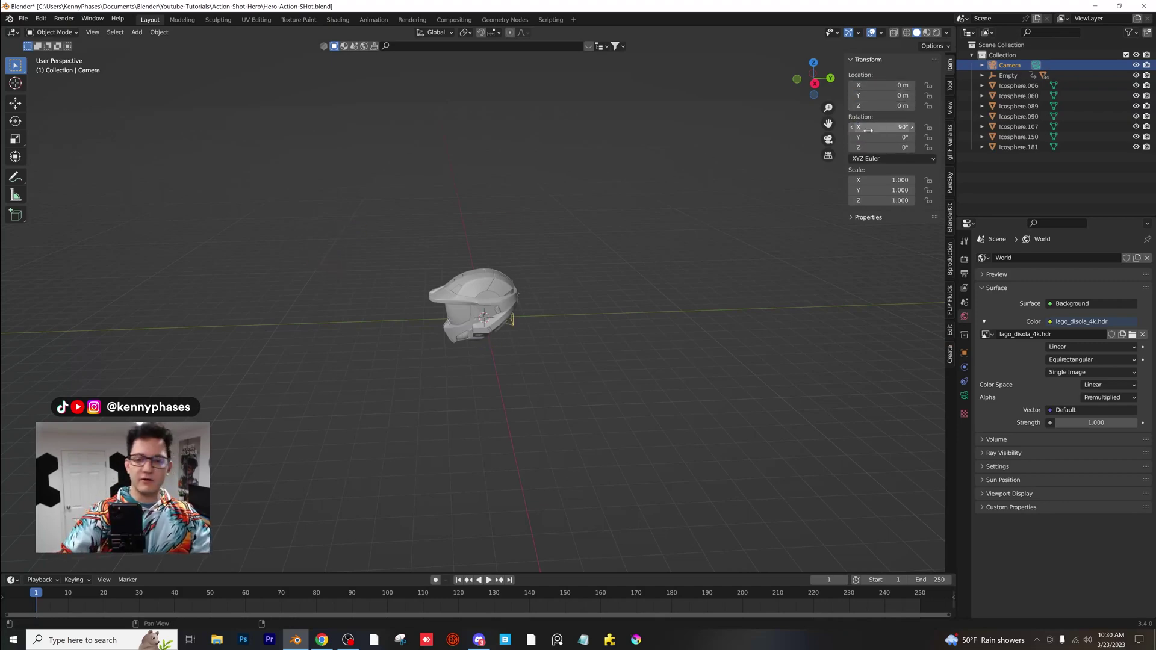
# Step: Move the camera back along Y to about -8.43 m and look through it
pyautogui.press('g')
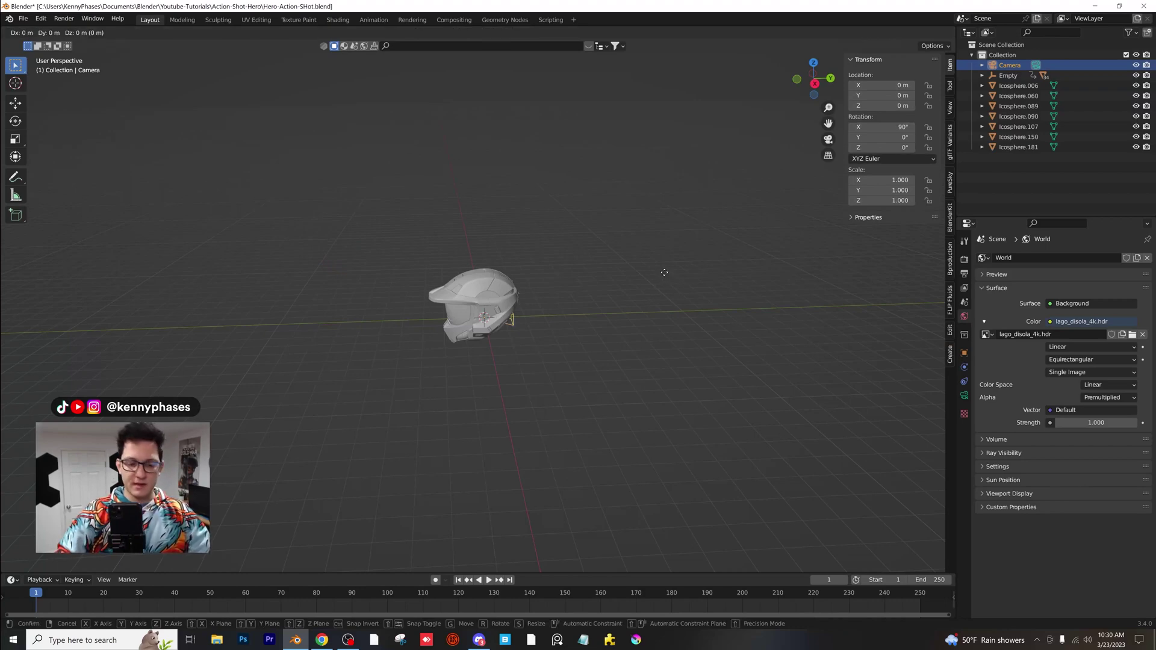
pyautogui.press('y')
pyautogui.click(497, 272)
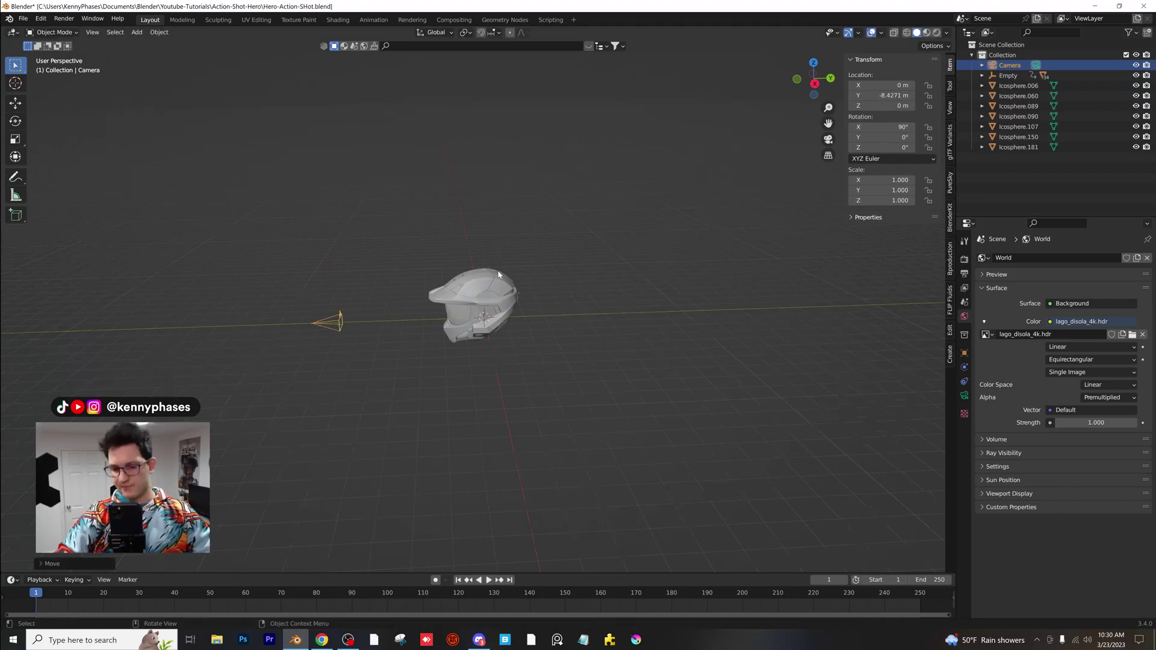
pyautogui.press('KP_0')
pyautogui.scroll(-2, 647, 263)
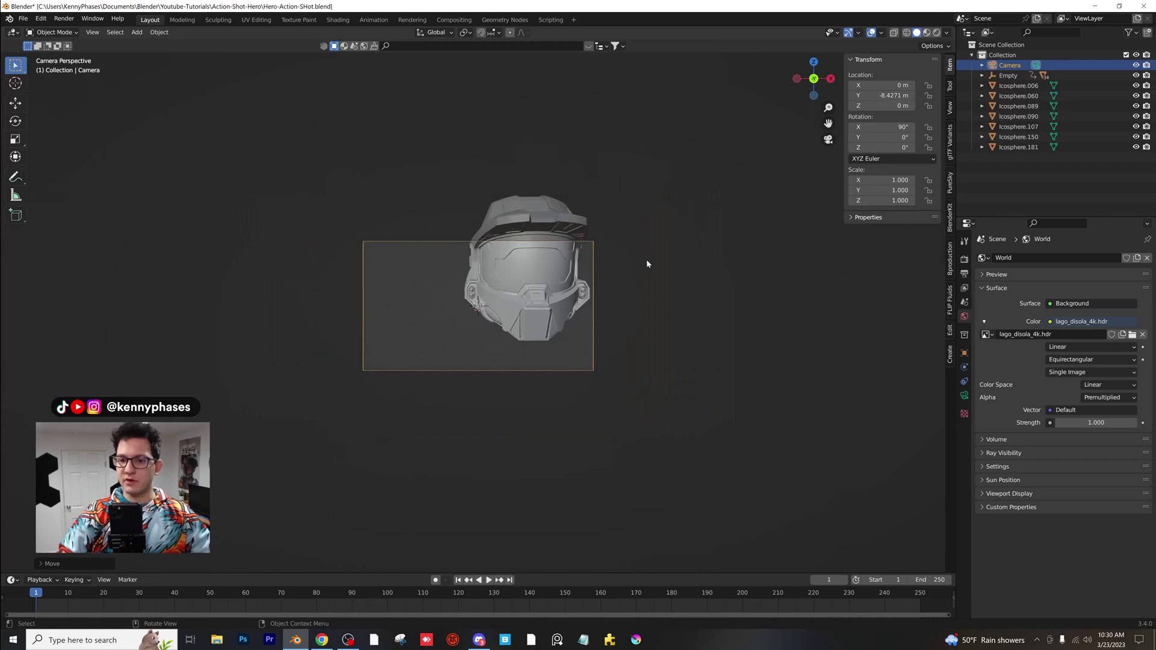
# Step: Move all helmet parts and their empty along global X so the helmet is centred in the camera view
pyautogui.click(907, 33)
pyautogui.moveTo(622, 258); pyautogui.dragTo(603, 261, button='middle')
pyautogui.click(916, 33)
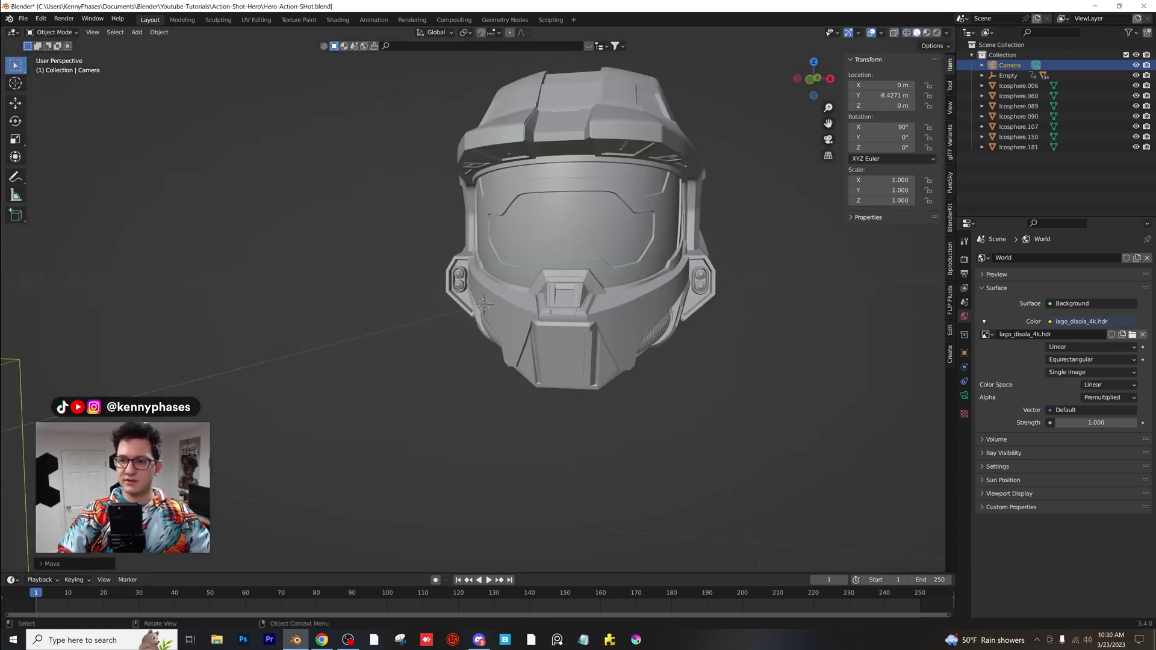
pyautogui.scroll(-5, 576, 301)
pyautogui.moveTo(575, 301); pyautogui.dragTo(638, 362, button='middle')
pyautogui.moveTo(648, 171); pyautogui.dragTo(434, 370)
pyautogui.press('g')
pyautogui.press('x')
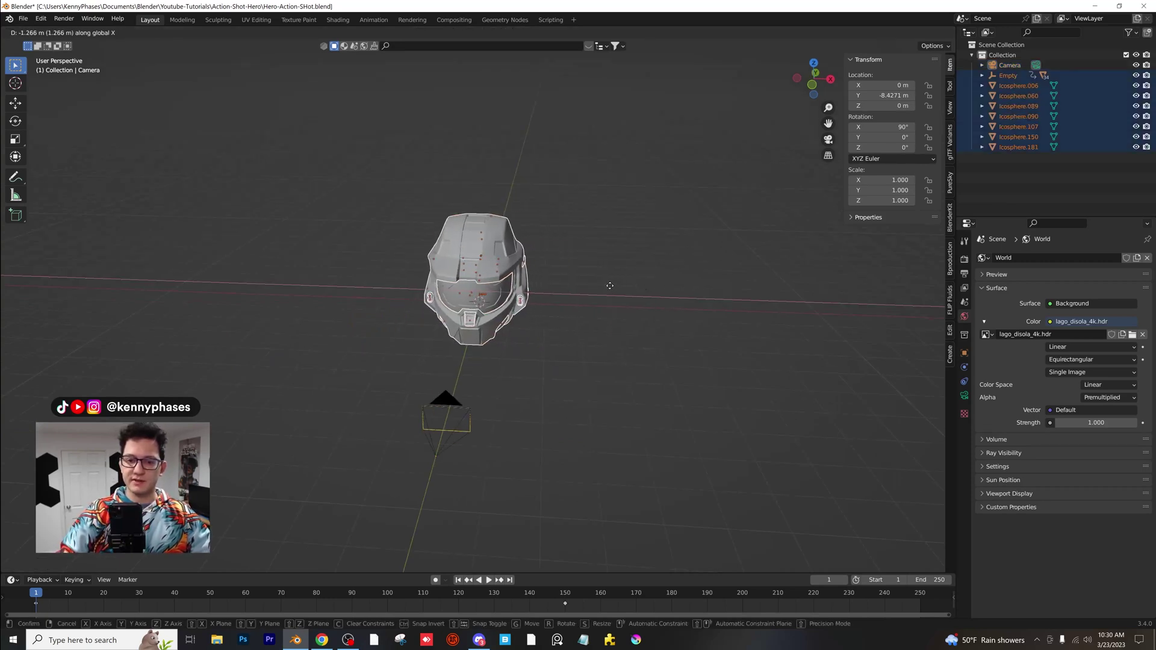
pyautogui.click(599, 275)
pyautogui.press('KP_0')
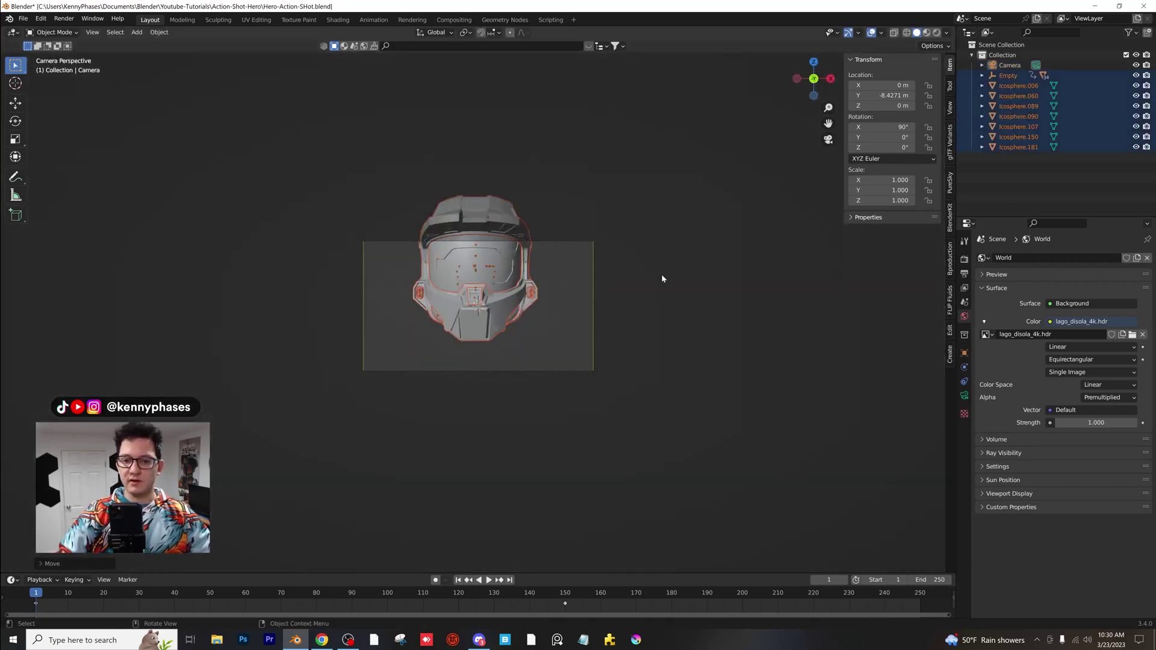
# Step: Raise the camera to about 0.67 m on Z and move it back to about -14.98 m on Y
pyautogui.click(1009, 66)
pyautogui.press('g')
pyautogui.press('z')
pyautogui.click(563, 326)
pyautogui.moveTo(881, 95); pyautogui.dragTo(779, 95)
# Step: Raise the camera to about 0.79 m on Z in rendered shading and save the file
pyautogui.scroll(7, 462, 388)
pyautogui.press('z')
pyautogui.click(572, 243)
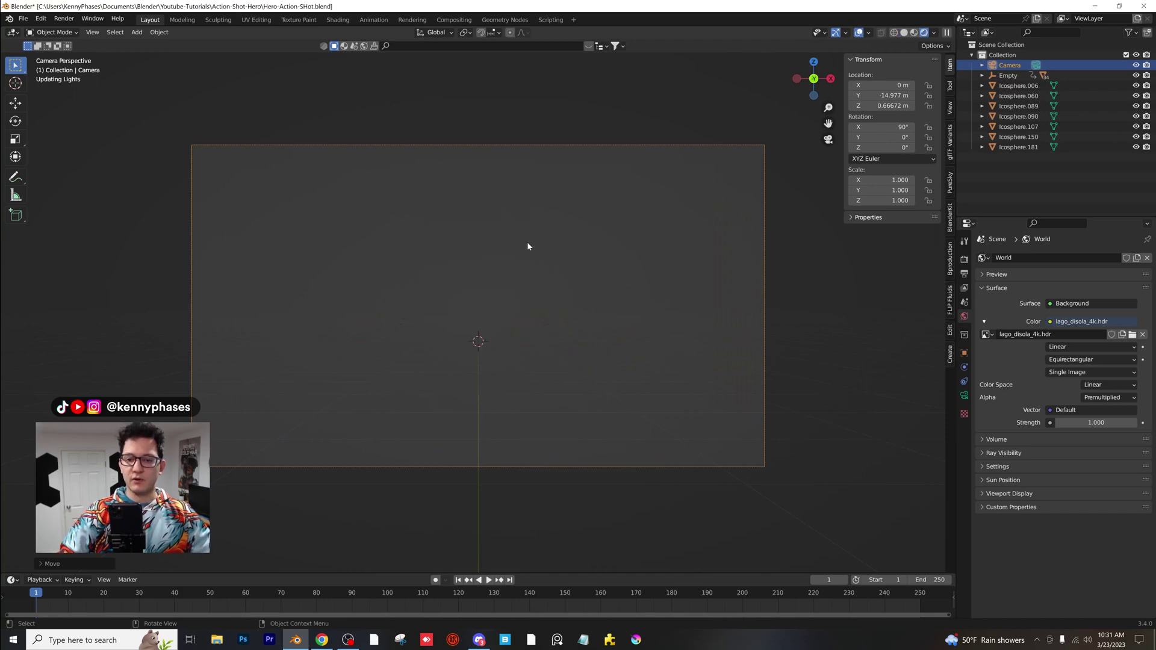
pyautogui.press('g')
pyautogui.press('z')
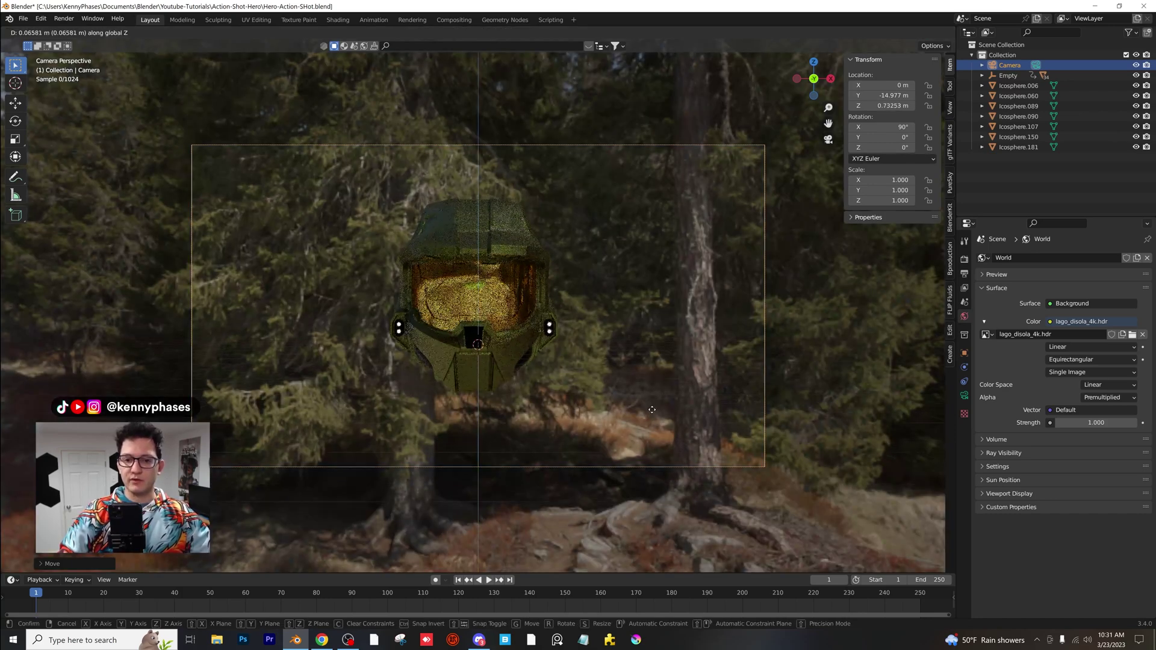
pyautogui.click(623, 392)
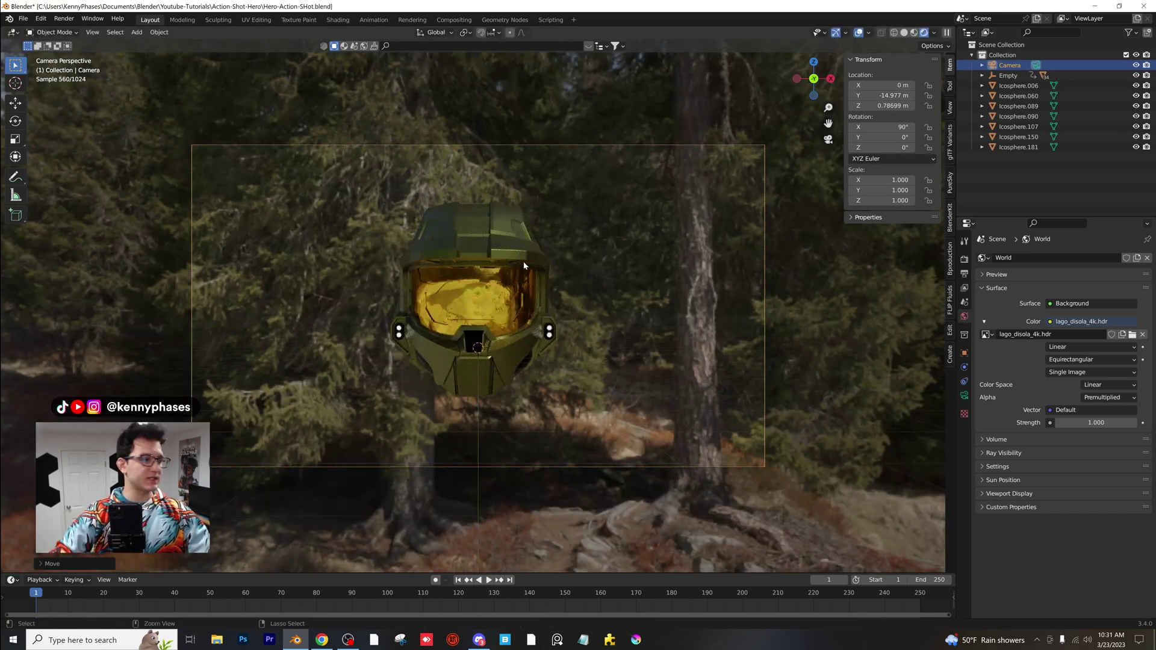
pyautogui.hotkey('ctrl', 's')
# Step: Return to solid shading and add a Plain Axes empty at the origin, scaled to about 5.5
pyautogui.scroll(-2, 627, 210)
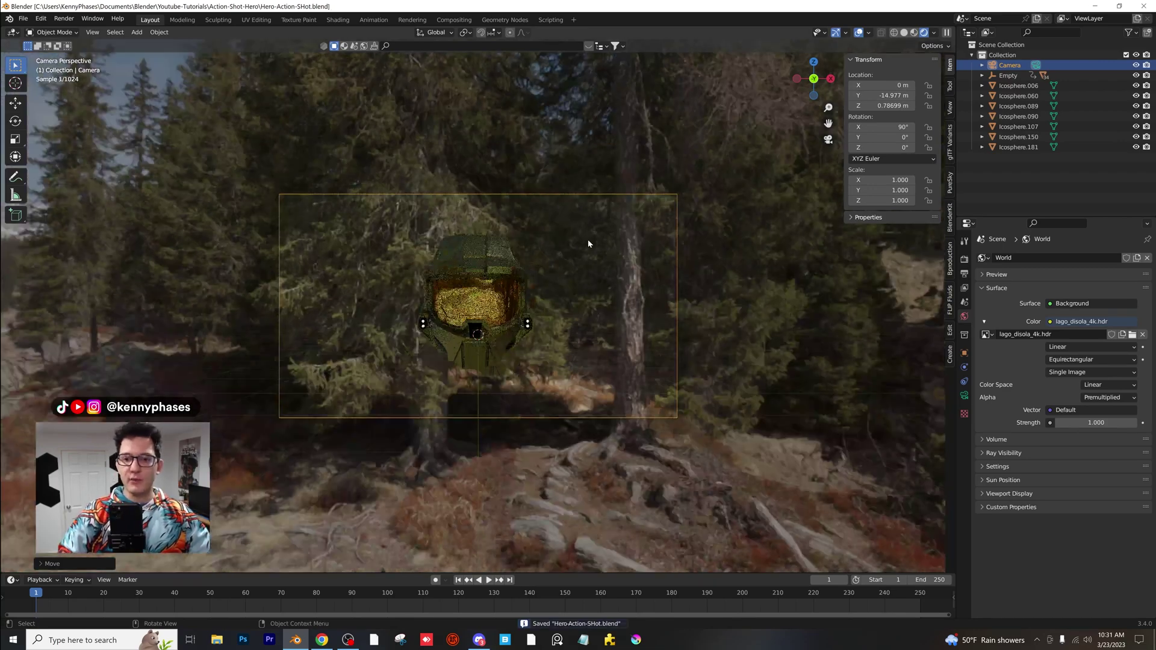
pyautogui.moveTo(588, 242); pyautogui.dragTo(442, 263, button='middle')
pyautogui.scroll(-3, 506, 263)
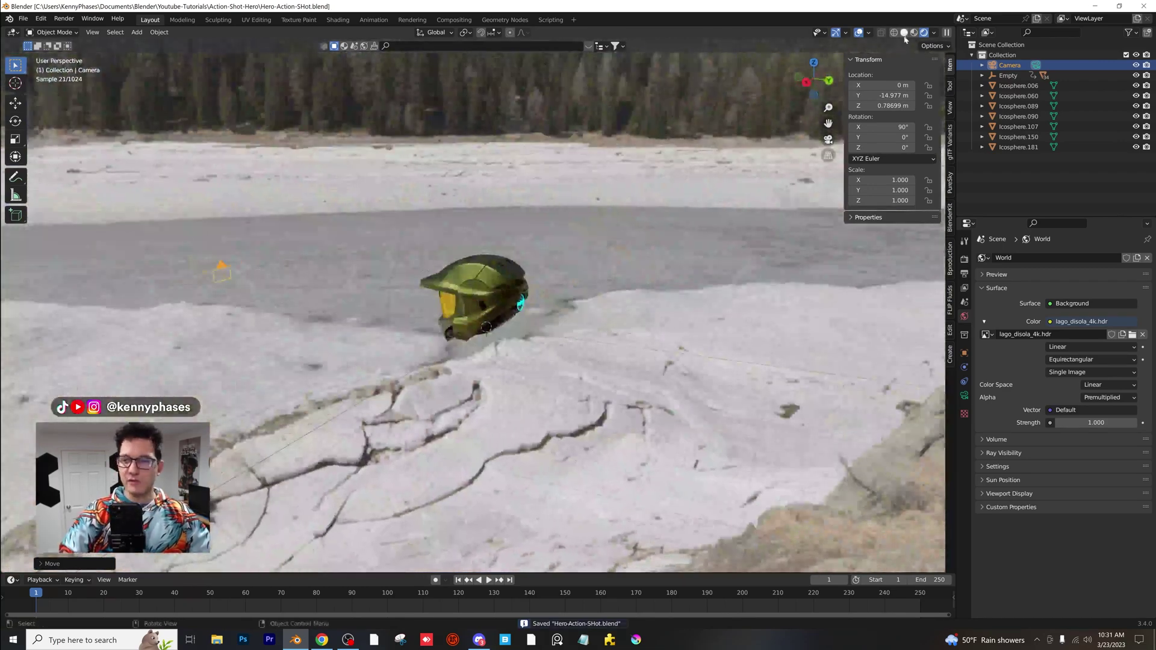
pyautogui.click(904, 33)
pyautogui.moveTo(478, 196); pyautogui.dragTo(482, 206, button='middle')
pyautogui.click(138, 32)
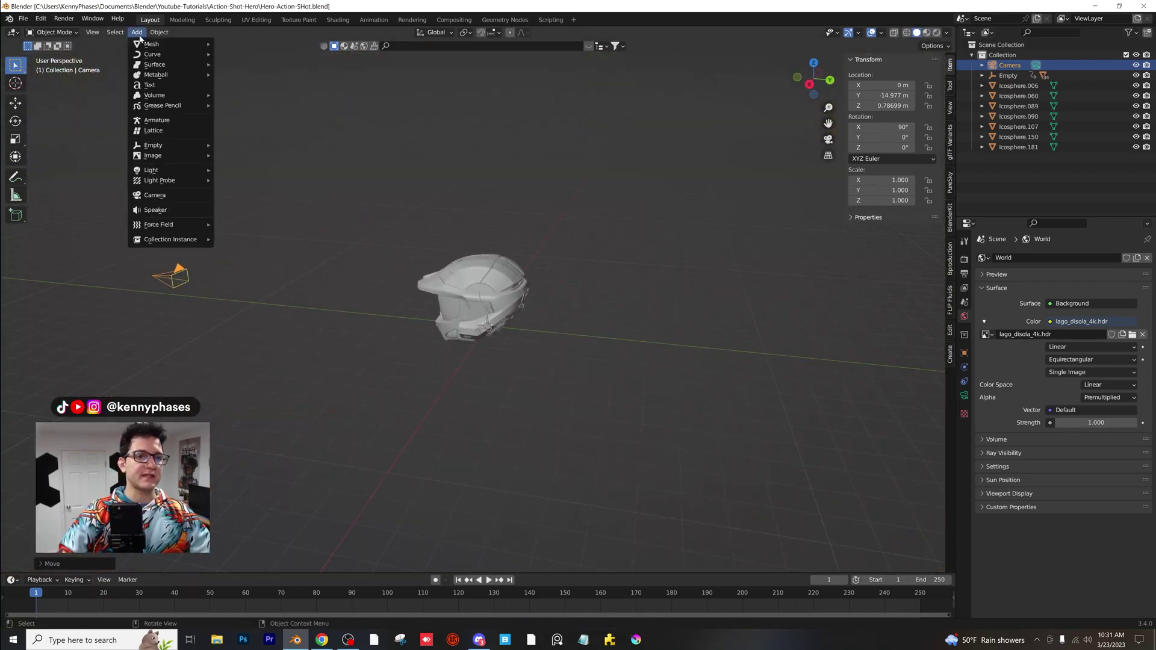
pyautogui.moveTo(194, 150)
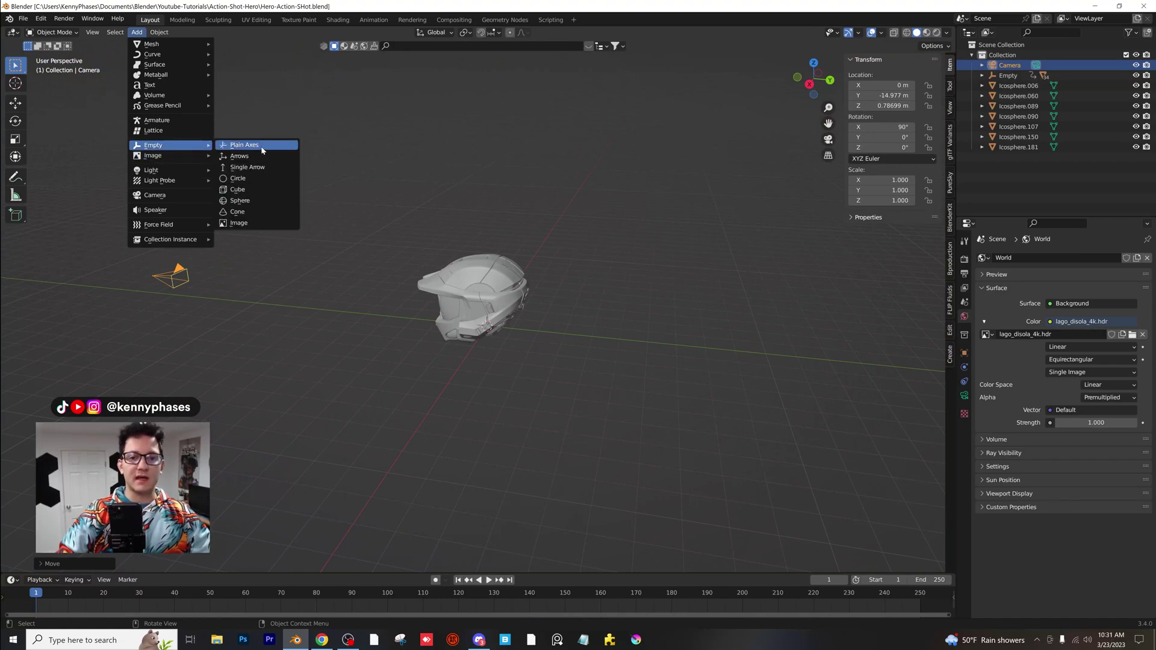
pyautogui.click(242, 145)
pyautogui.press('s')
pyautogui.click(721, 206)
pyautogui.press('s')
pyautogui.click(418, 255)
# Step: Parent the camera to the new empty with the Object option and select the empty alone
pyautogui.click(143, 269)
pyautogui.moveTo(278, 259); pyautogui.dragTo(319, 219, button='middle')
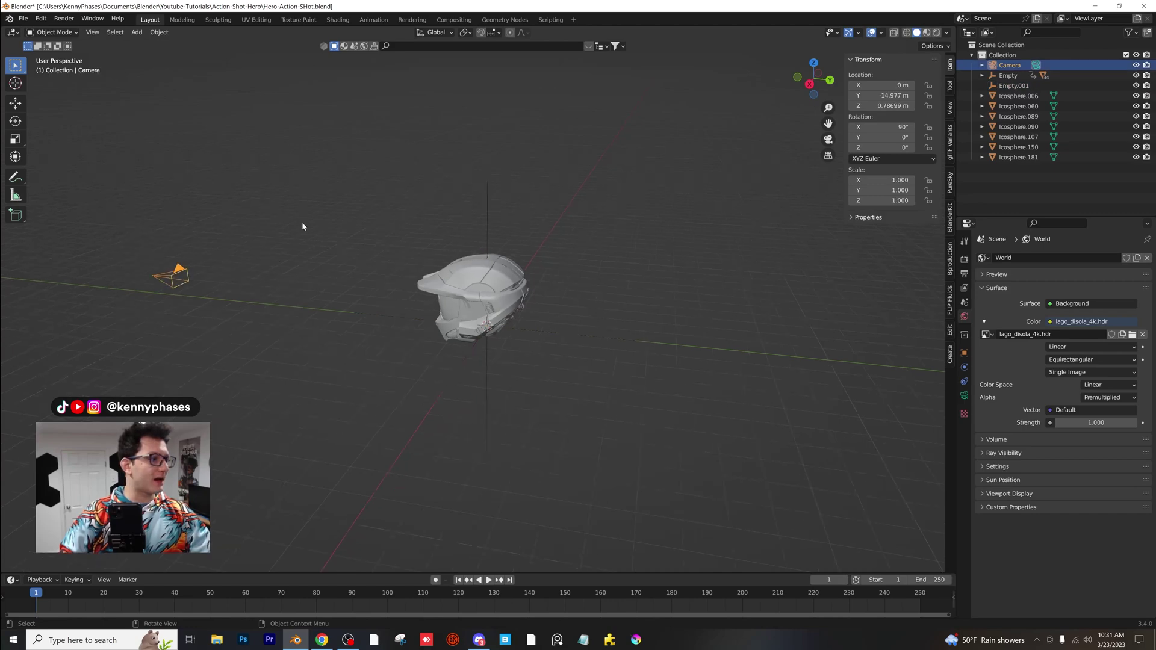
pyautogui.keyDown('shift'); pyautogui.click(488, 191); pyautogui.keyUp('shift')
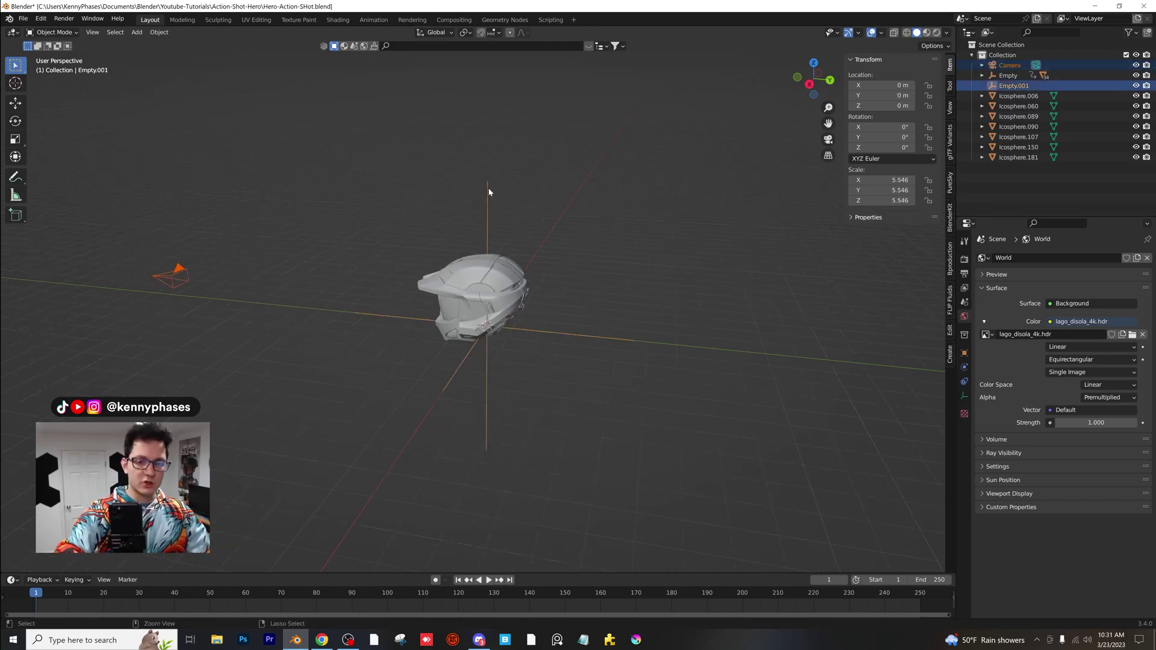
pyautogui.hotkey('ctrl', 'p')
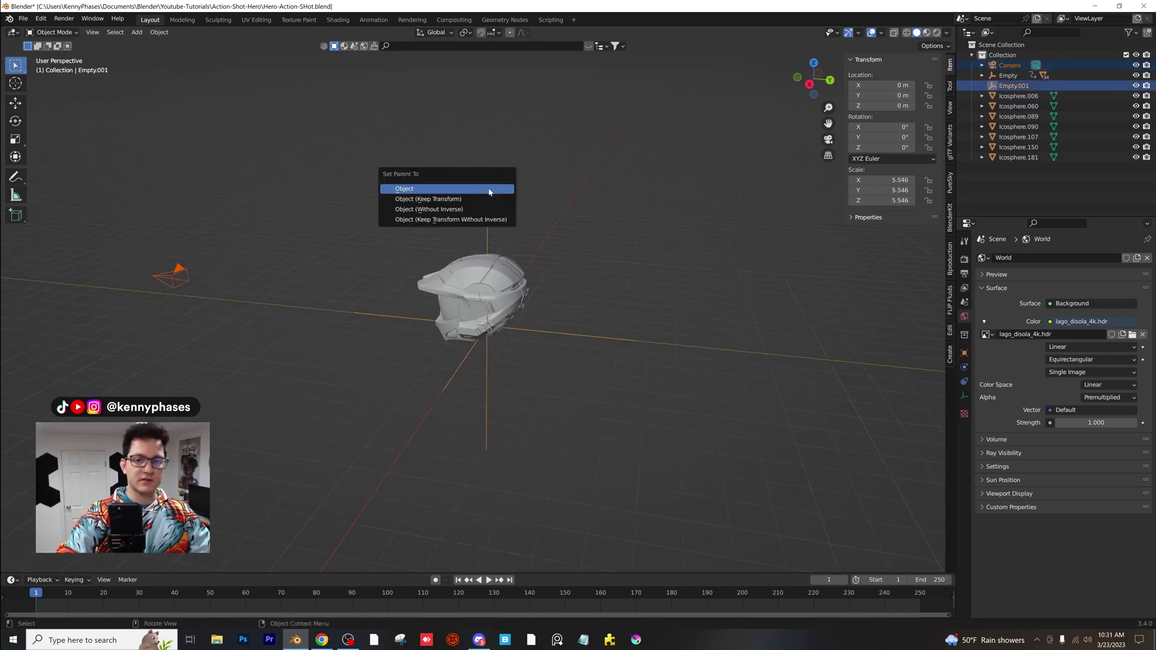
pyautogui.click(489, 188)
pyautogui.click(473, 201)
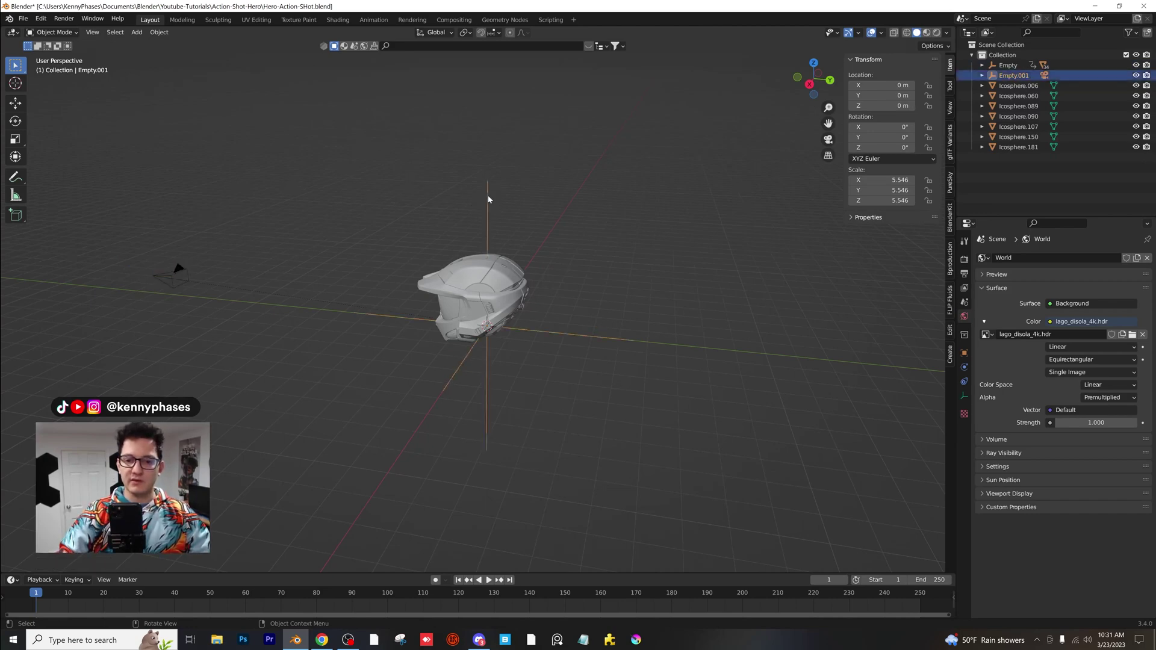
# Step: Try rotating the new empty to about -52° around Z and clear its rotation
pyautogui.moveTo(883, 147)
pyautogui.mouseDown()
pyautogui.moveTo(862, 147)
pyautogui.moveTo(883, 147)
pyautogui.mouseUp()
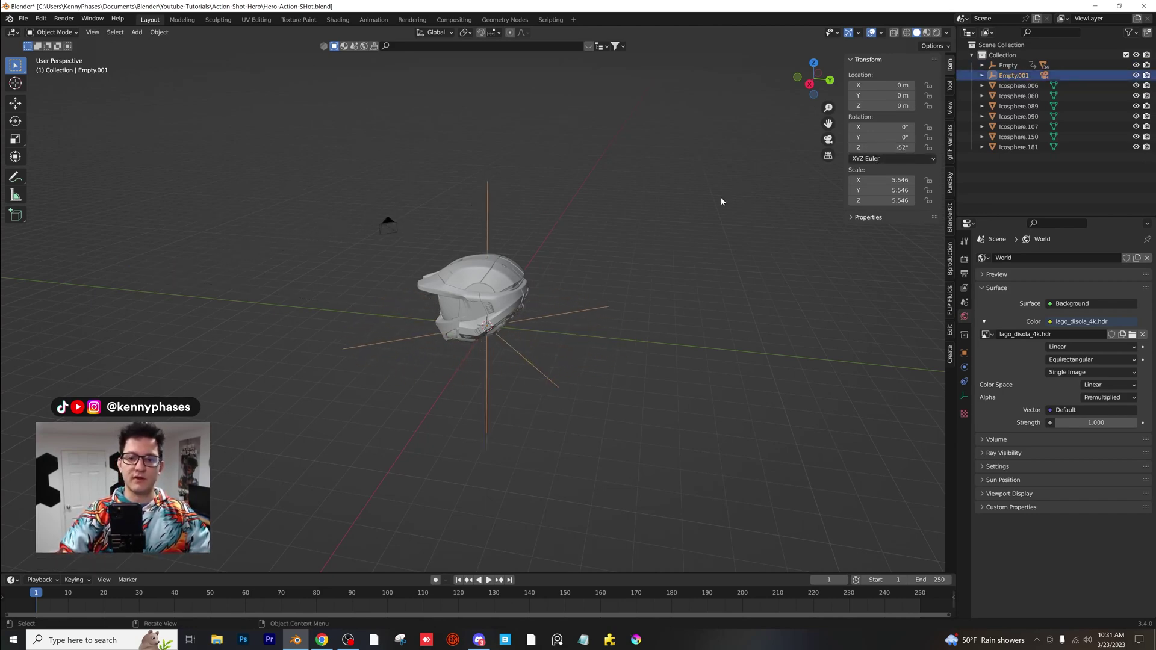
pyautogui.hotkey('alt', 'r')
# Step: Look through the camera, enlarge the timeline, and keyframe the new empty's rotation at 0° on frame 1
pyautogui.press('KP_0')
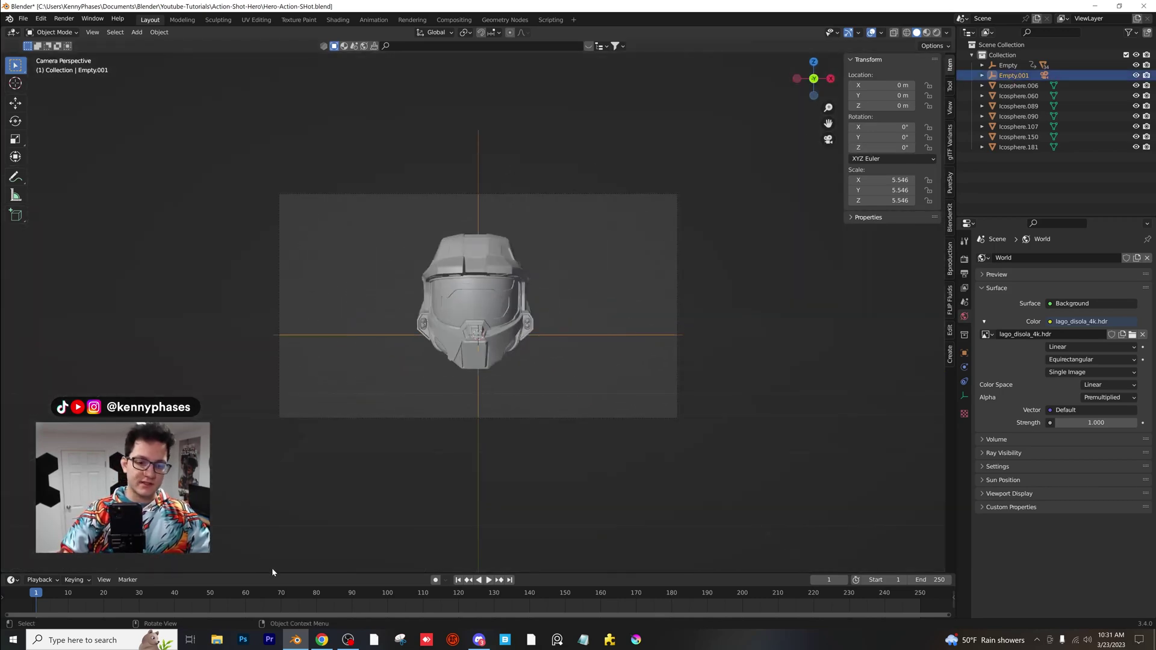
pyautogui.moveTo(273, 569)
pyautogui.mouseDown()
pyautogui.moveTo(276, 536)
pyautogui.moveTo(273, 550)
pyautogui.mouseUp()
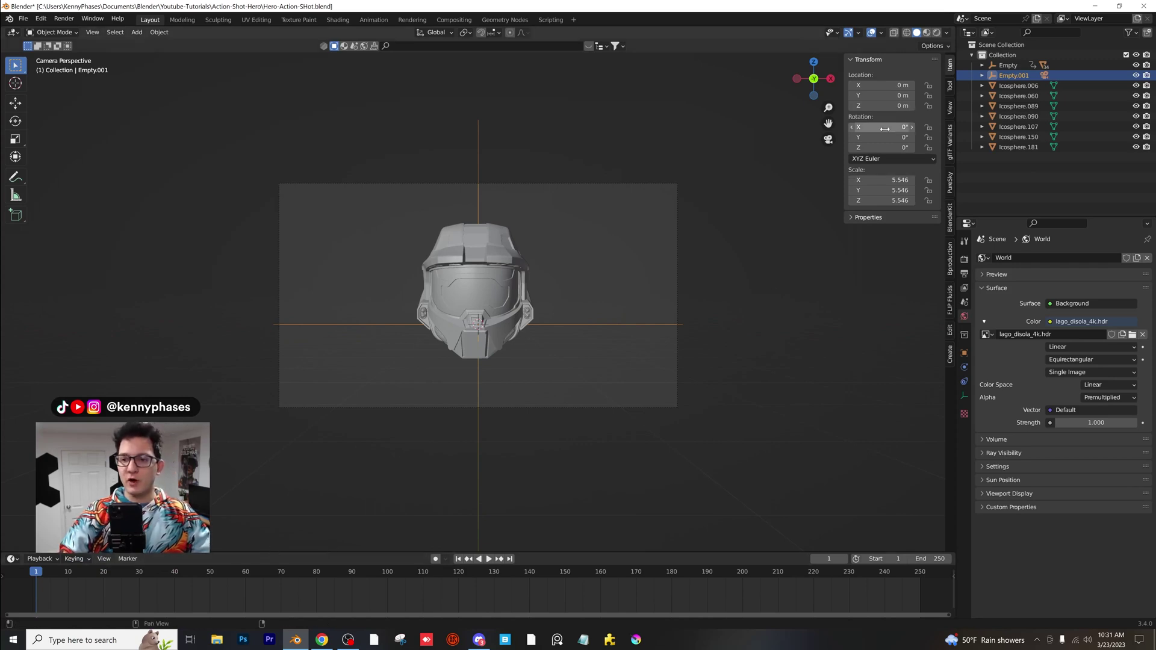
pyautogui.press('i')
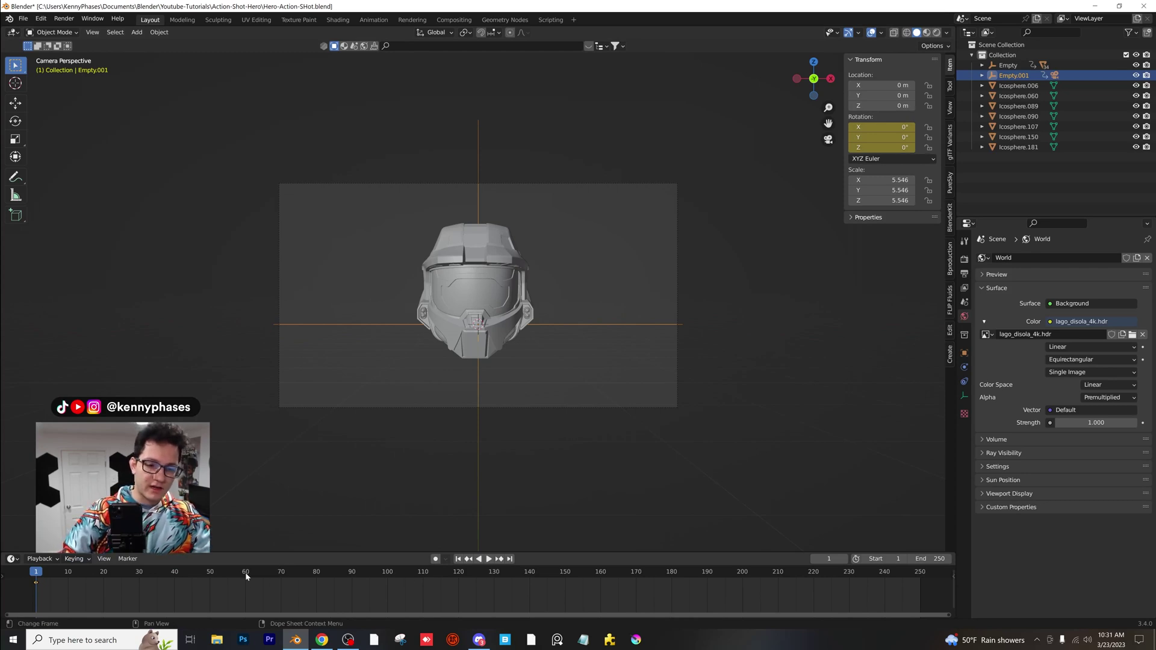
# Step: Go to frame 120 and keyframe the camera empty's rotation with Z at 360°
pyautogui.press('space')
pyautogui.click(456, 574)
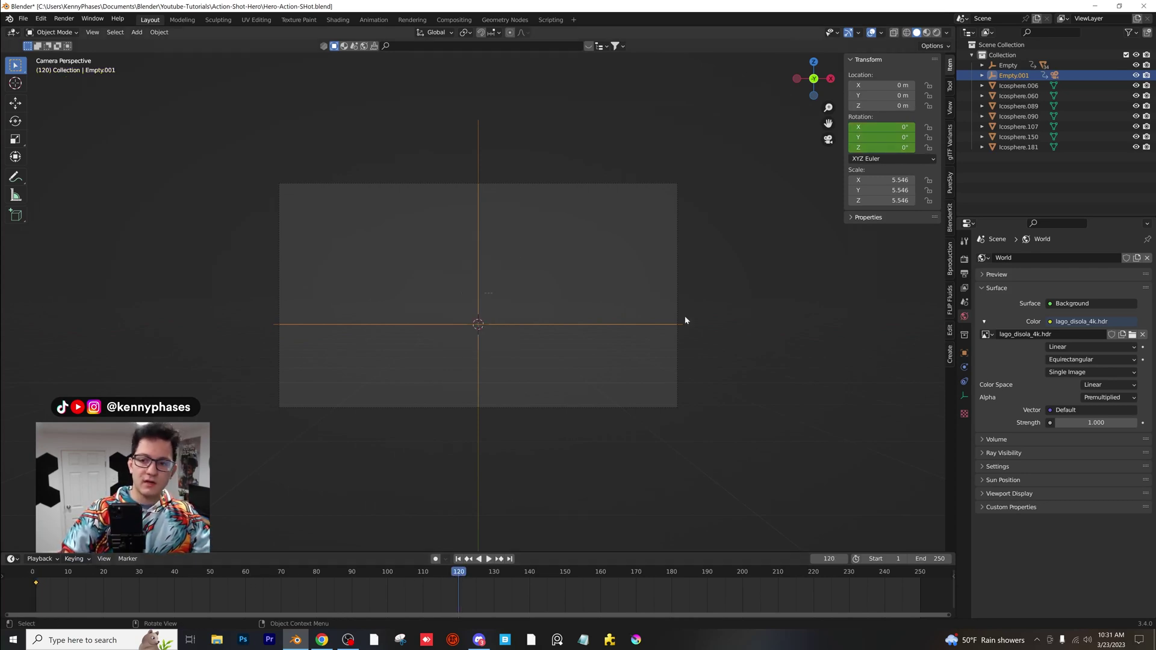
pyautogui.click(884, 148)
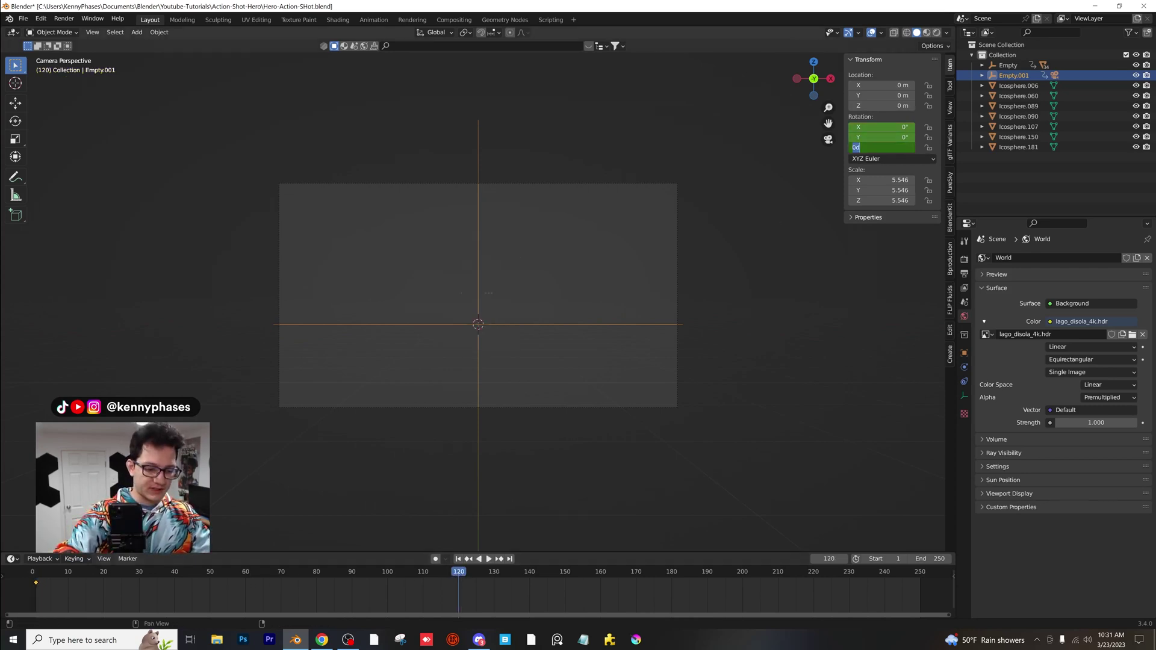
pyautogui.write('360')
pyautogui.write('i')
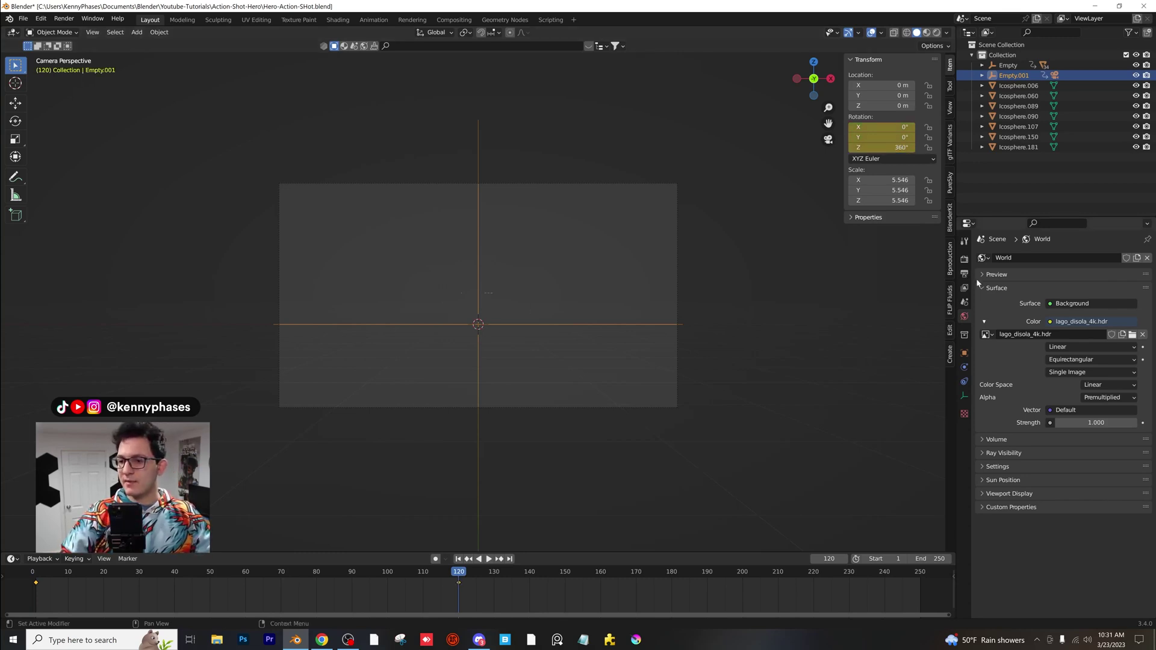
# Step: Set the end of the scene's frame range to 120
pyautogui.click(966, 274)
pyautogui.write('120')
pyautogui.press('Return')
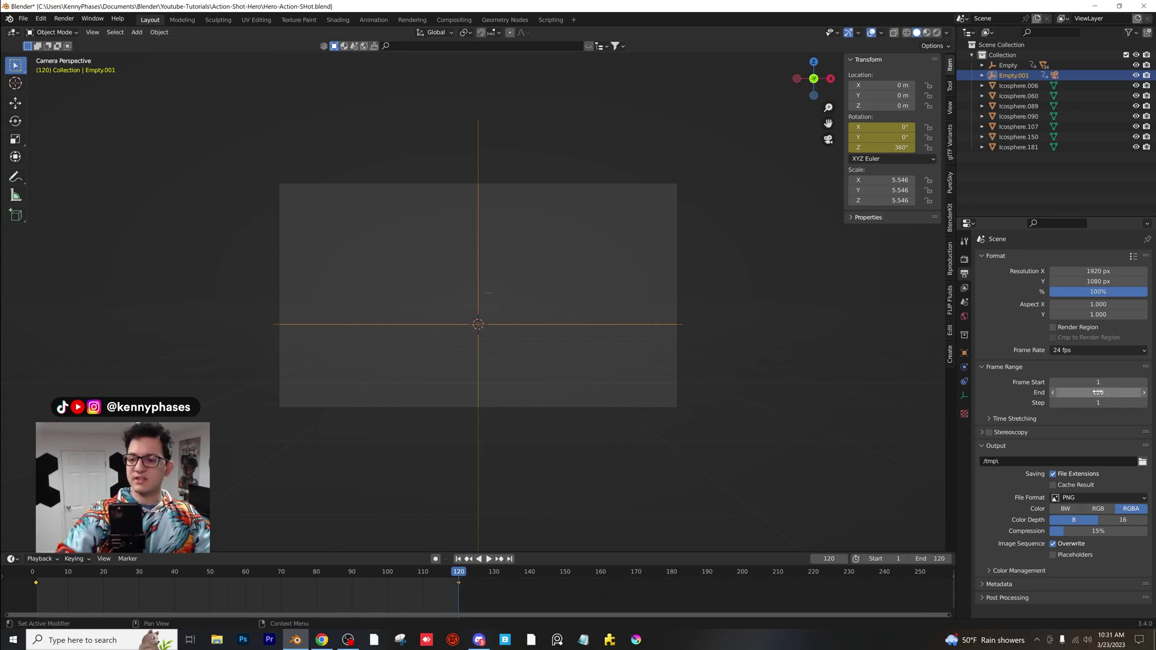
# Step: Select the helmet's empty and delete its existing animation keyframes
pyautogui.moveTo(307, 283); pyautogui.dragTo(488, 270, button='middle')
pyautogui.scroll(-5, 425, 331)
pyautogui.moveTo(627, 116); pyautogui.dragTo(743, 234)
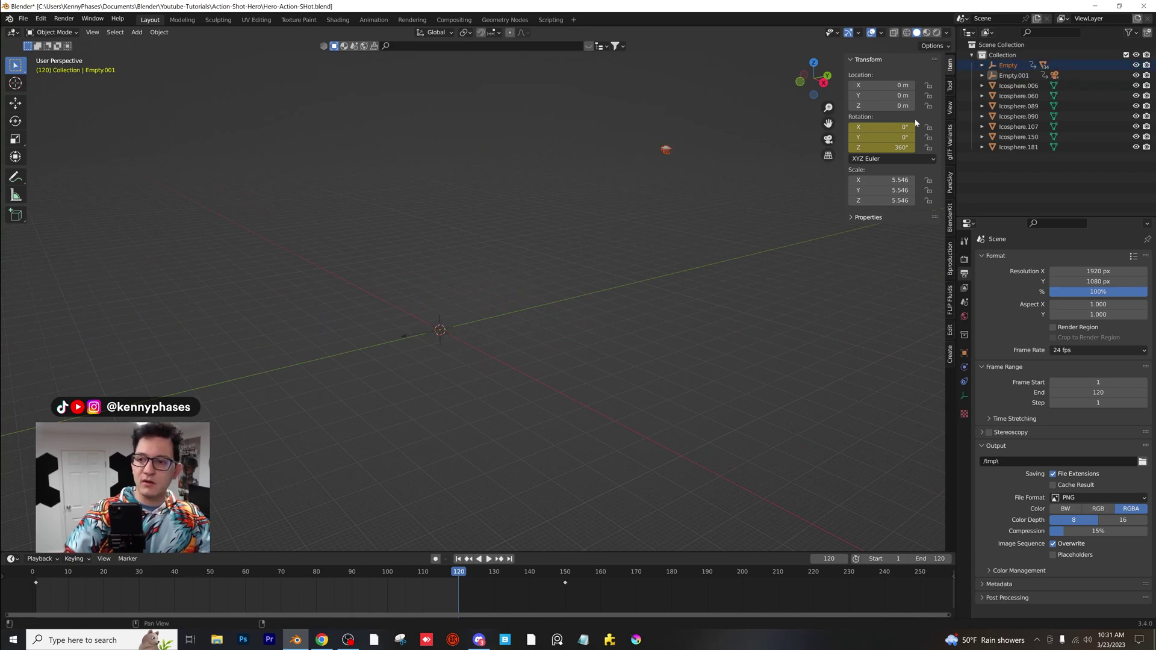
pyautogui.click(1008, 65)
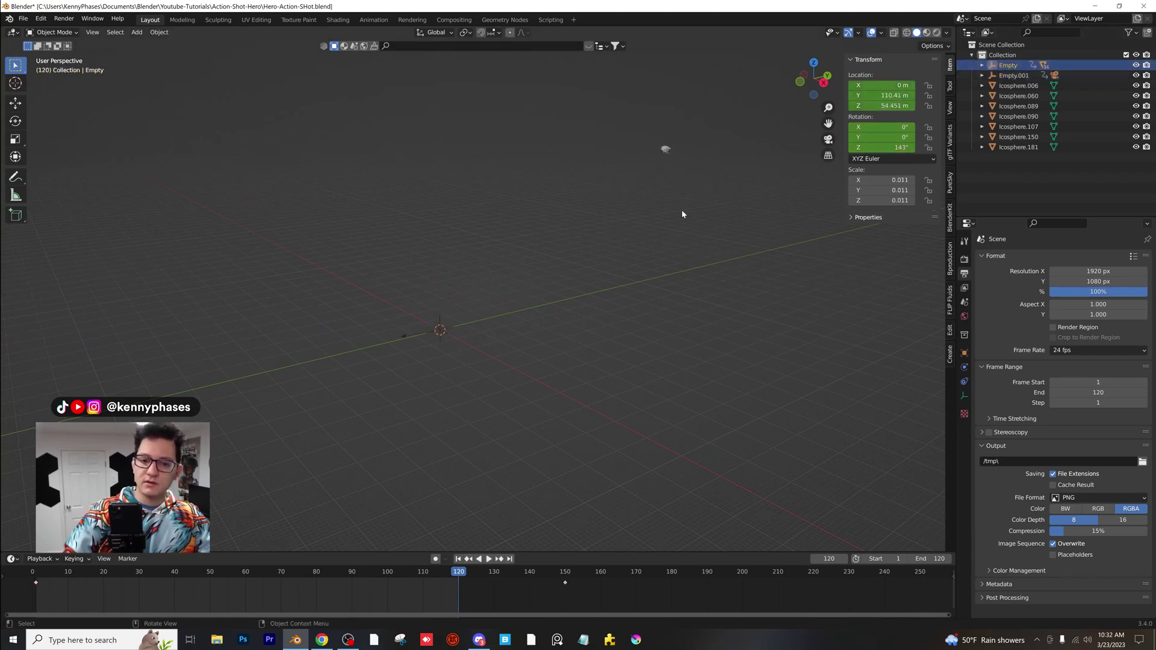
pyautogui.scroll(1, 522, 340)
pyautogui.click(541, 583)
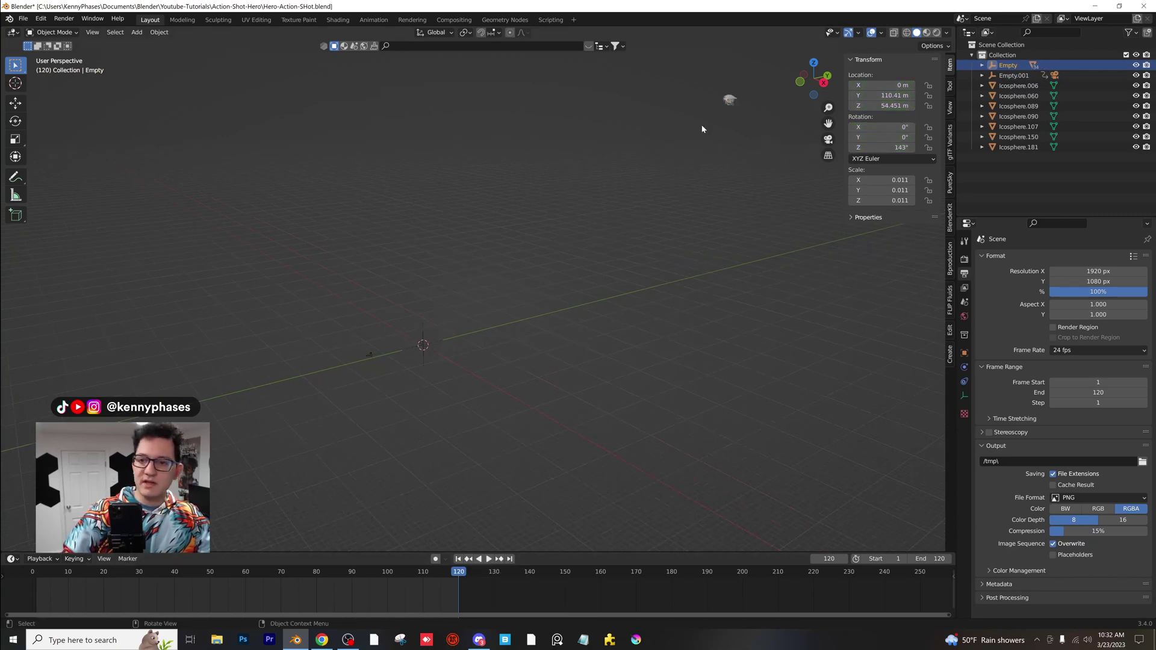
# Step: Move the helmet's empty onto the world origin in top view, then adjust its height to about 0.86 m in Z
pyautogui.press('g')
pyautogui.click(459, 415)
pyautogui.moveTo(458, 415); pyautogui.dragTo(426, 479, button='middle')
pyautogui.click(813, 69)
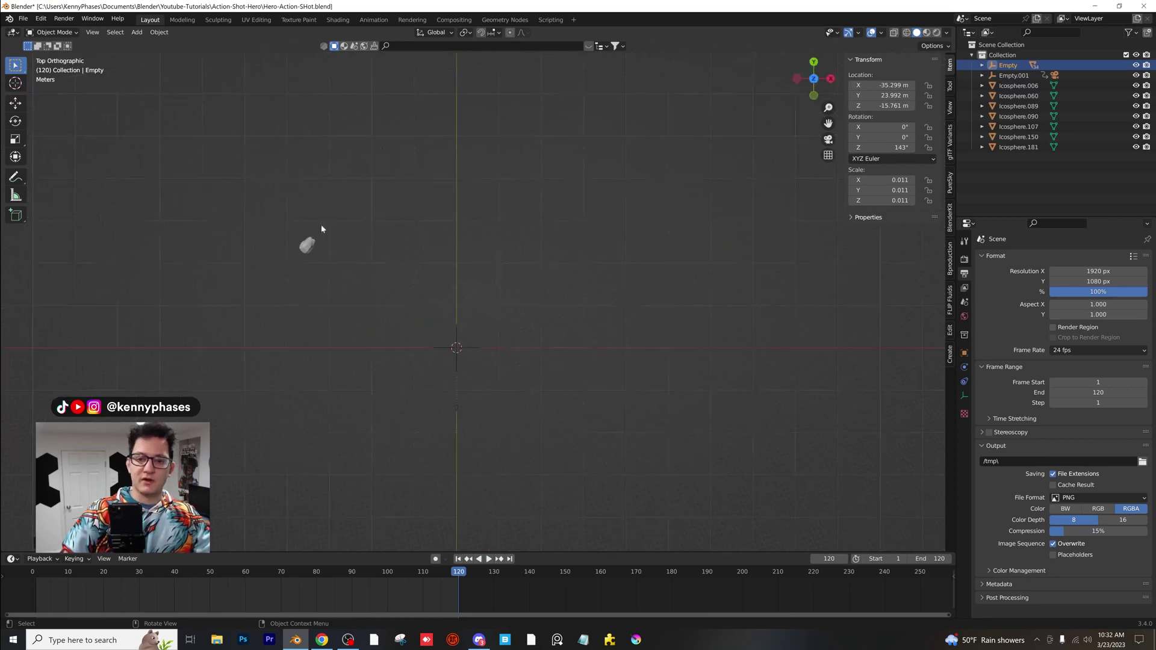
pyautogui.press('g')
pyautogui.click(537, 355)
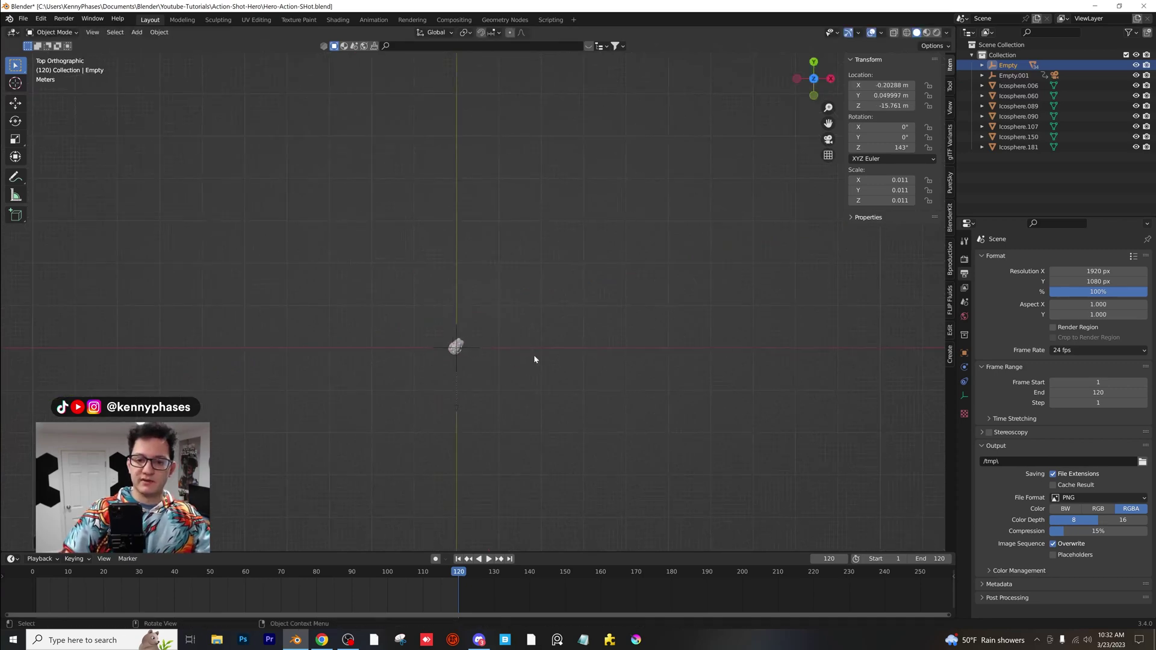
pyautogui.click(830, 78)
pyautogui.press('g')
pyautogui.press('z')
pyautogui.click(441, 343)
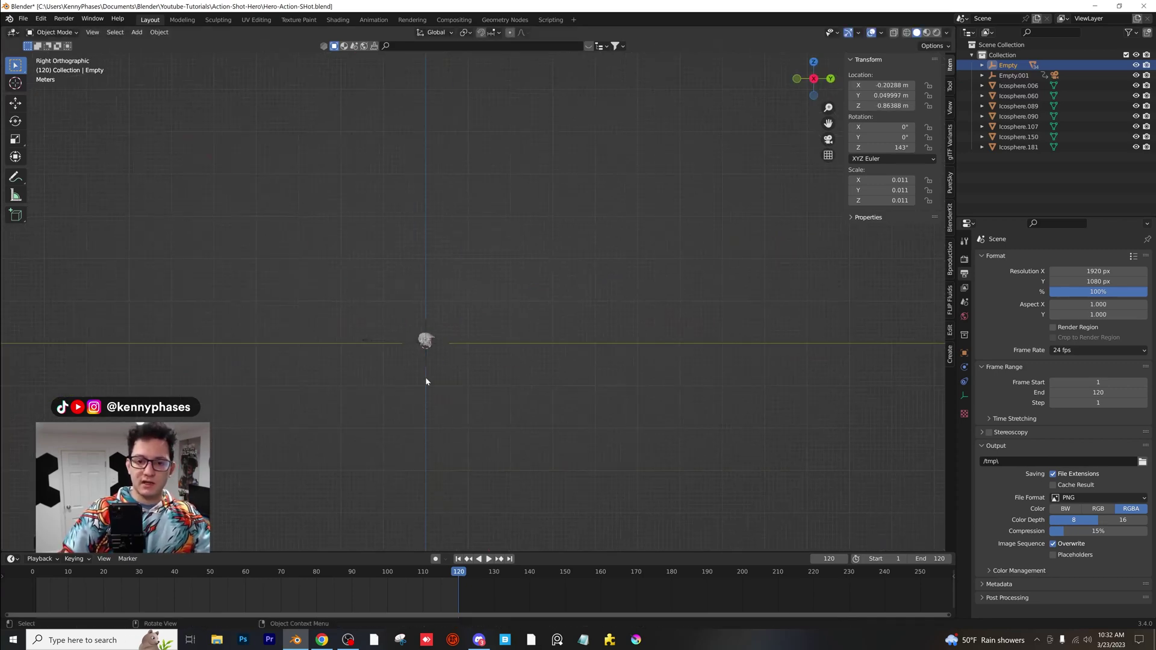
# Step: Set the helmet empty's Z rotation to 0° and look through the camera
pyautogui.scroll(7, 660, 277)
pyautogui.keyDown('shift'); pyautogui.moveTo(521, 347); pyautogui.dragTo(639, 219, button='middle'); pyautogui.keyUp('shift')
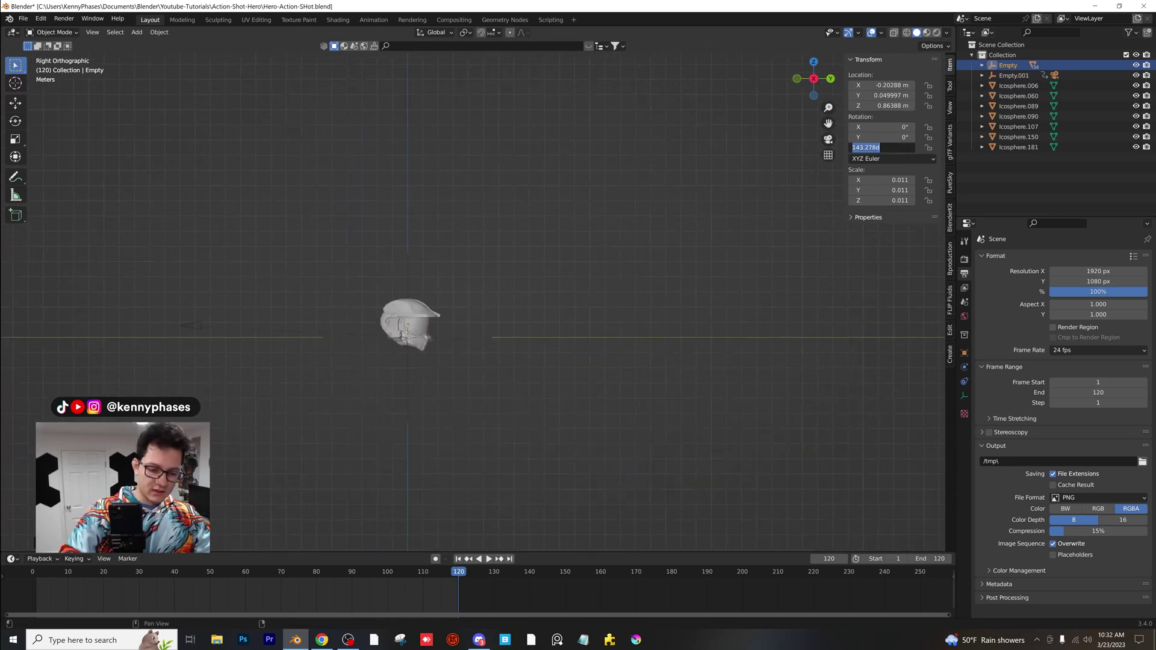
pyautogui.write('0')
pyautogui.press('Return')
pyautogui.press('KP_0')
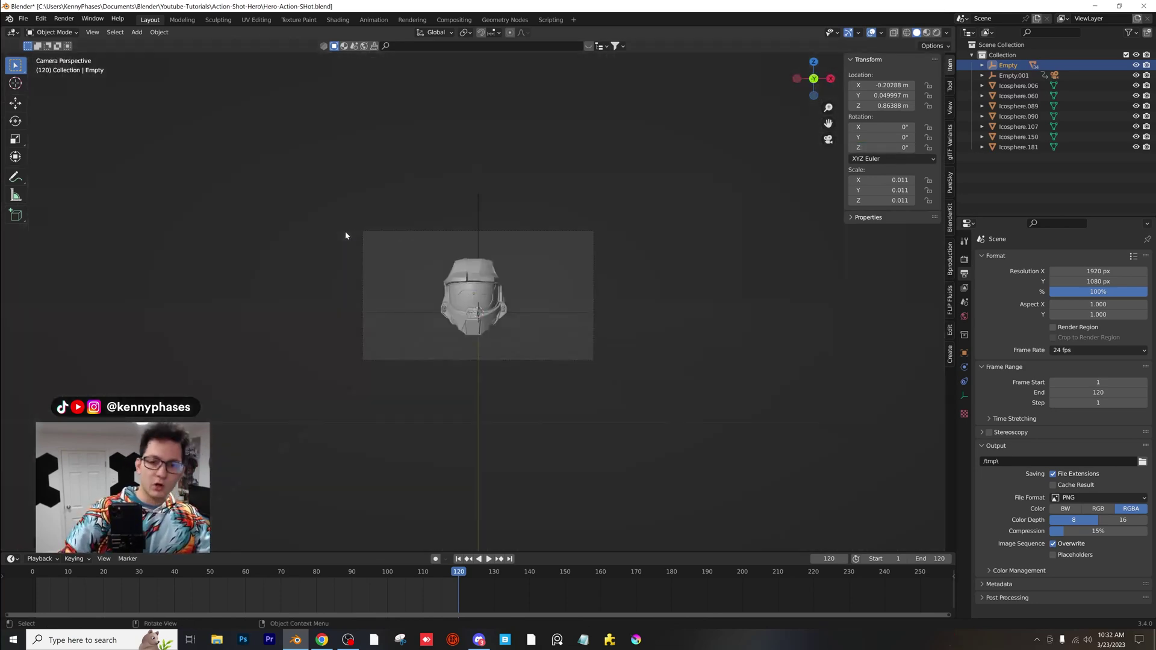
# Step: Switch the viewport to rendered shading and play back the camera orbit
pyautogui.press('z')
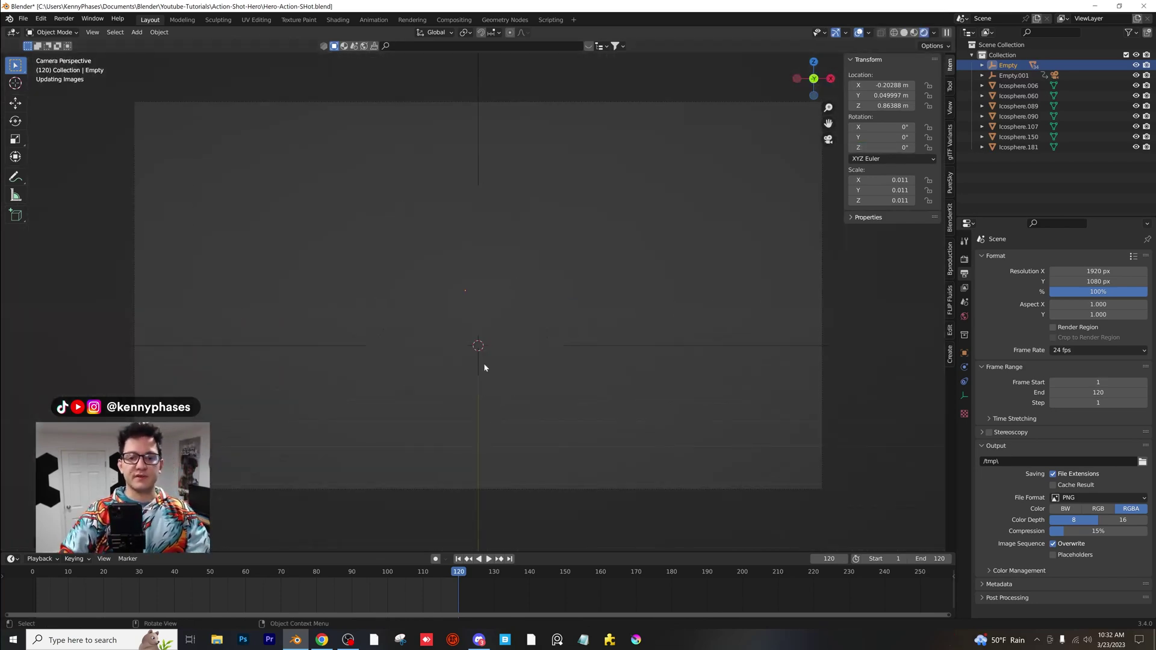
pyautogui.press('space')
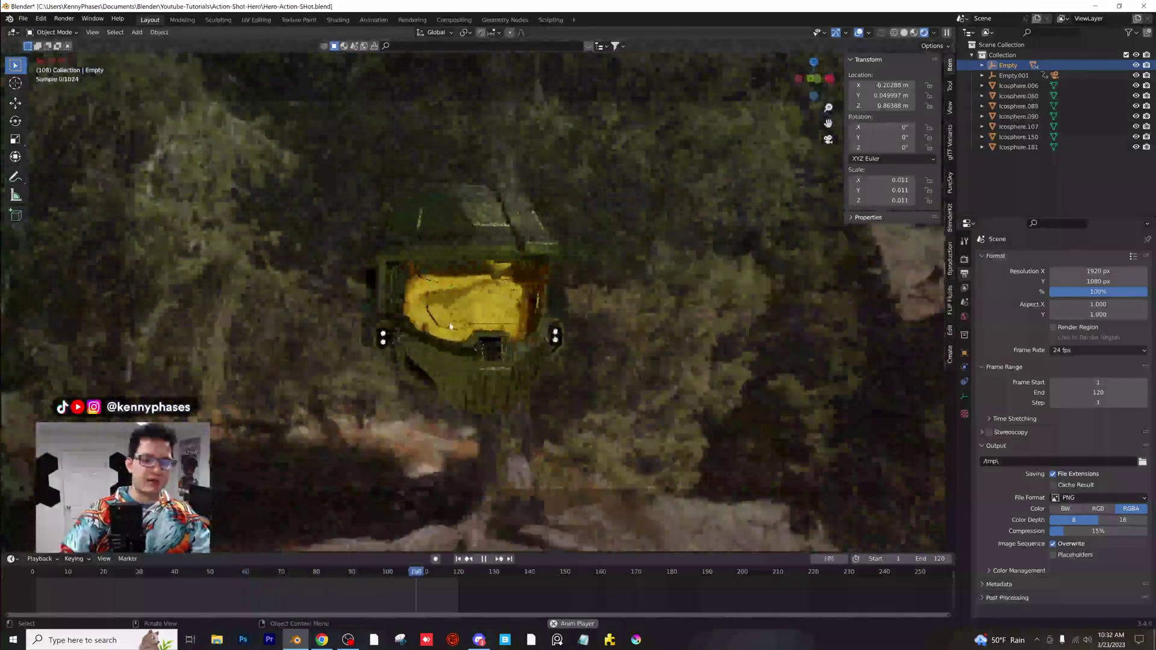
pyautogui.press('space')
# Step: Select the camera's empty and set the interpolation of its rotation keyframes to Linear
pyautogui.click(1014, 75)
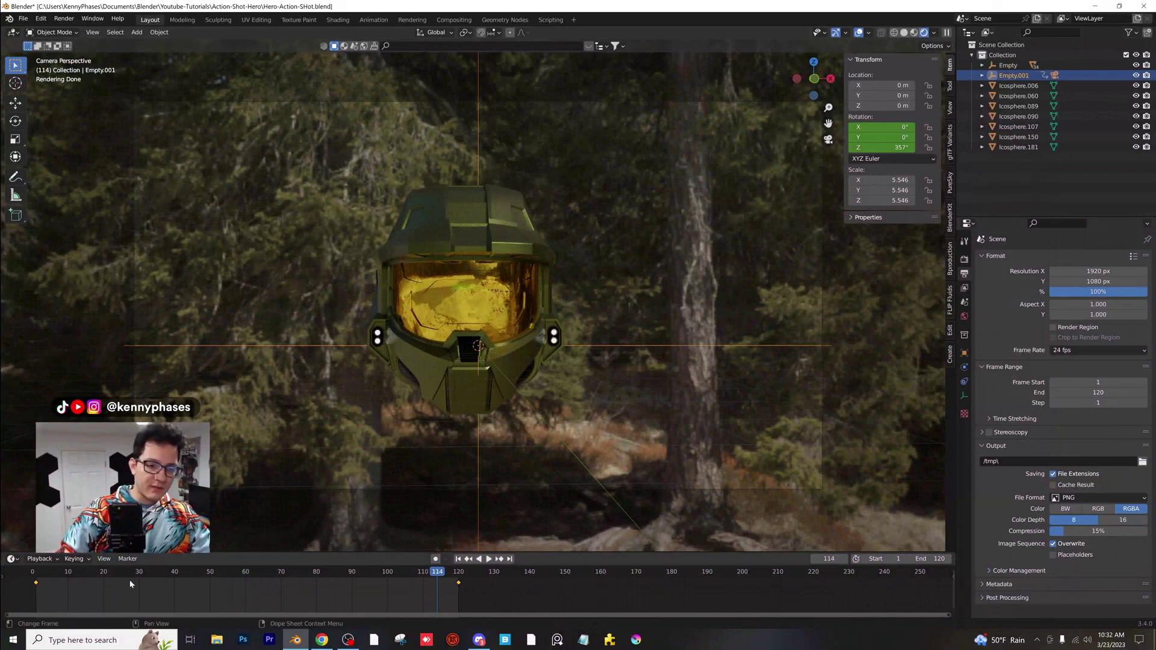
pyautogui.rightClick(158, 585)
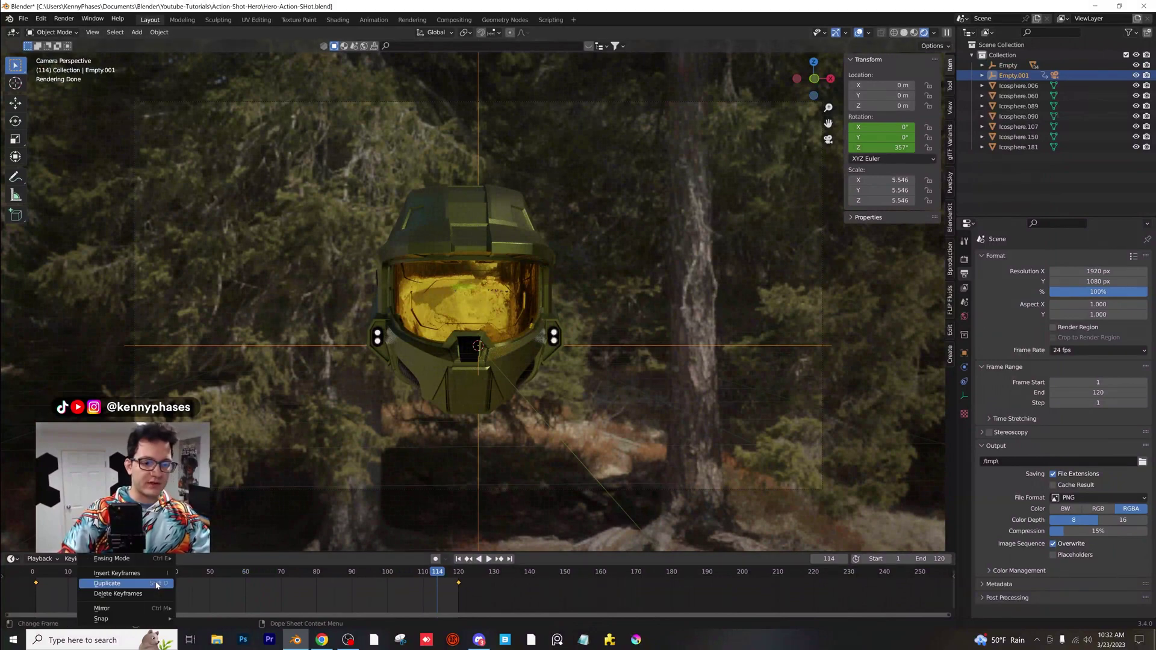
pyautogui.moveTo(151, 551)
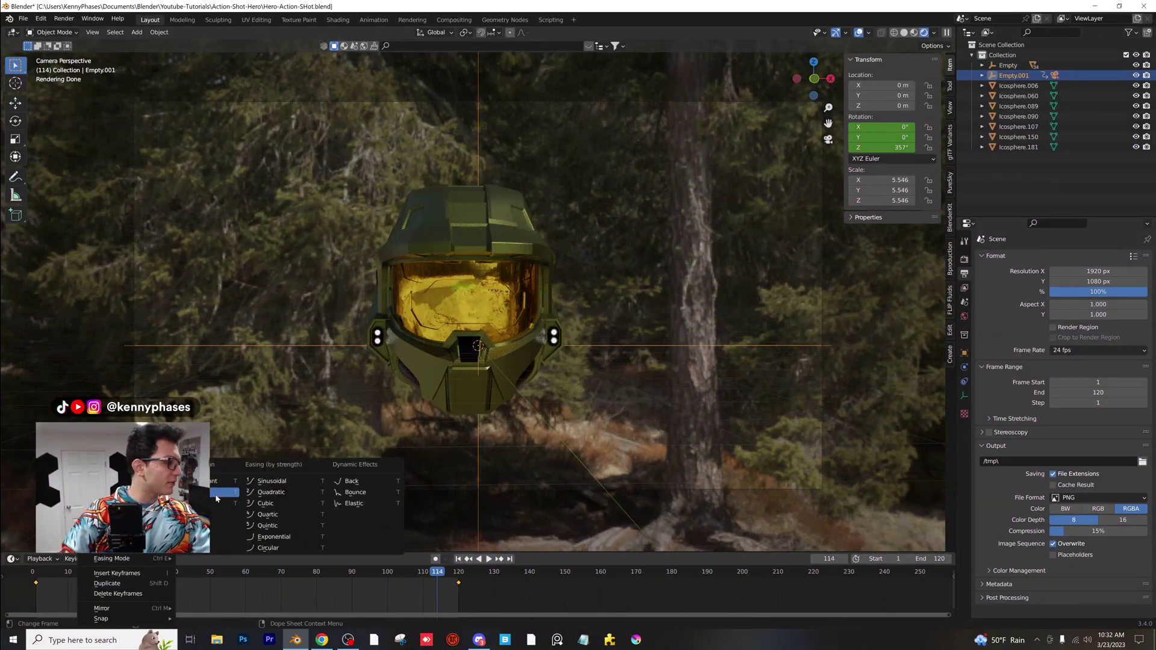
pyautogui.click(264, 540)
pyautogui.scroll(-1, 381, 447)
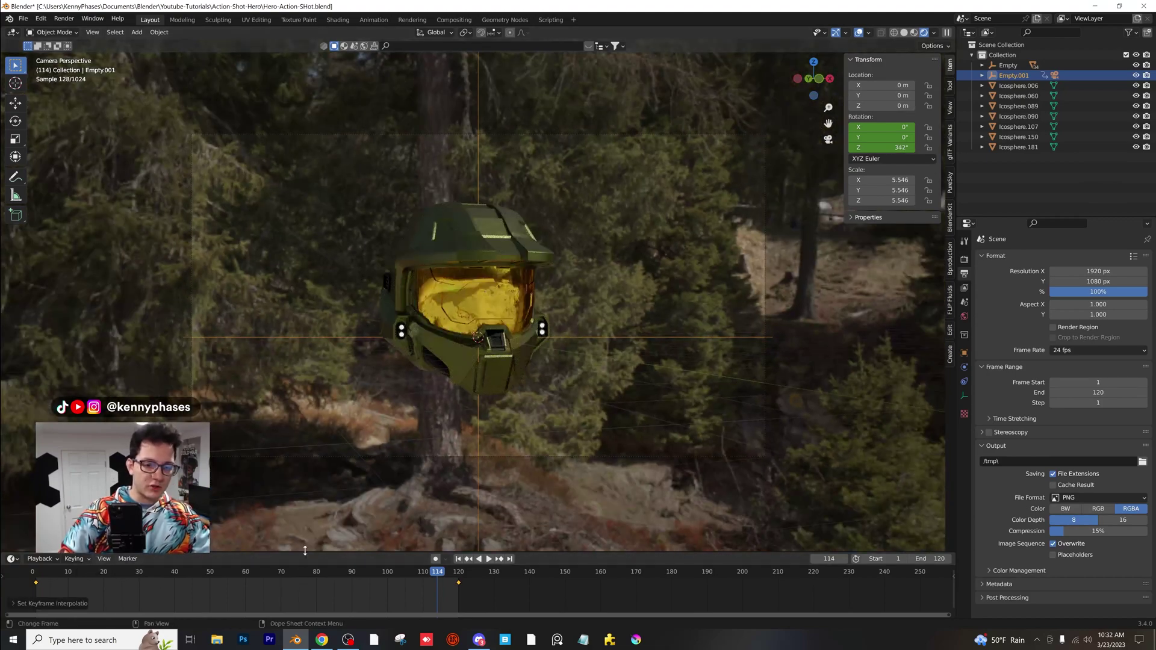
# Step: Move the camera empty's first rotation keyframe from frame 1 to frame 0
pyautogui.moveTo(304, 550); pyautogui.dragTo(304, 543)
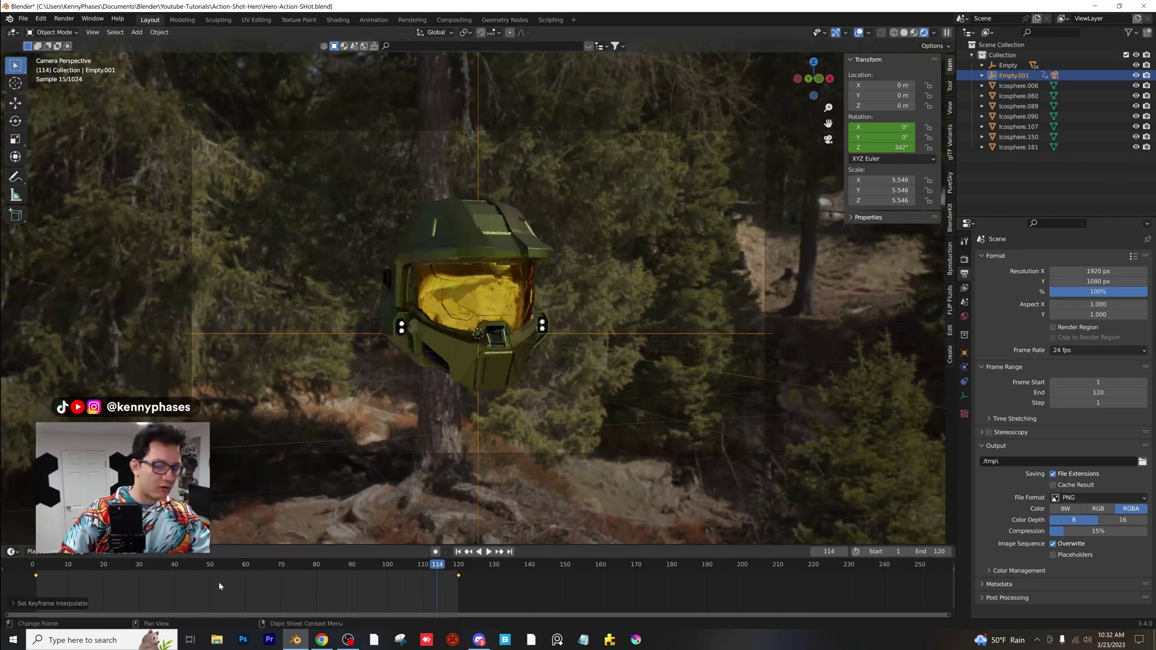
pyautogui.scroll(3, 217, 585)
pyautogui.moveTo(187, 585); pyautogui.dragTo(525, 583, button='middle')
pyautogui.scroll(4, 233, 584)
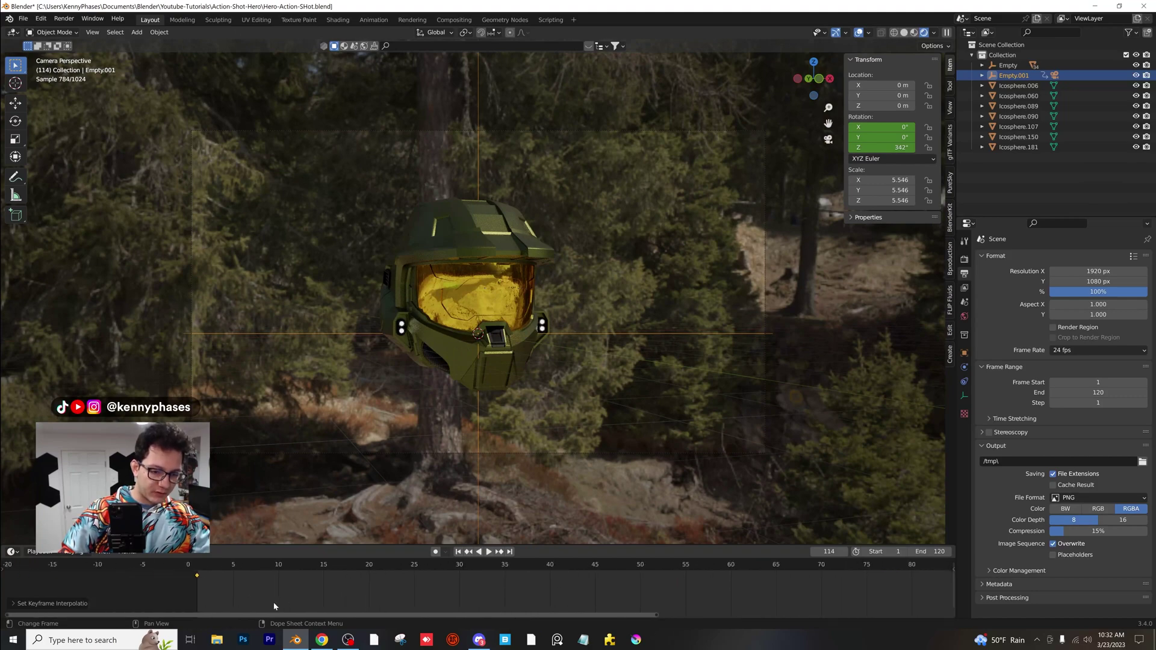
pyautogui.press('g')
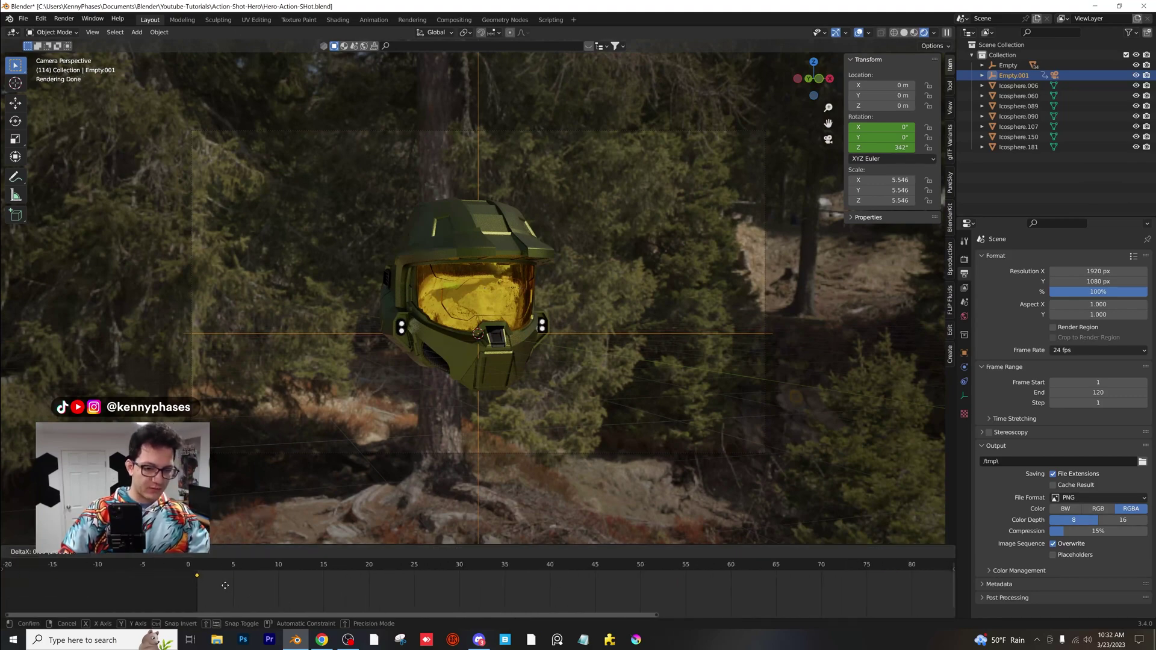
pyautogui.click(216, 587)
pyautogui.scroll(-8, 273, 591)
# Step: Play back the linear orbit, stop at frame 11, and show the render settings
pyautogui.press('space')
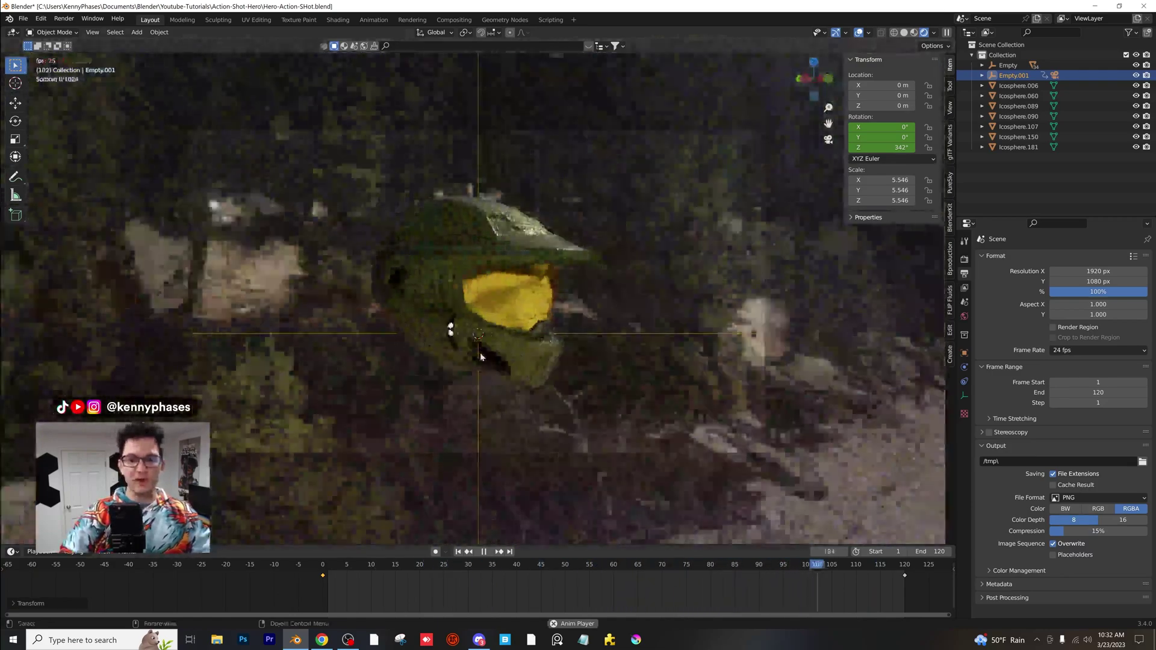
pyautogui.press('space')
pyautogui.moveTo(349, 569); pyautogui.dragTo(375, 566)
pyautogui.click(964, 259)
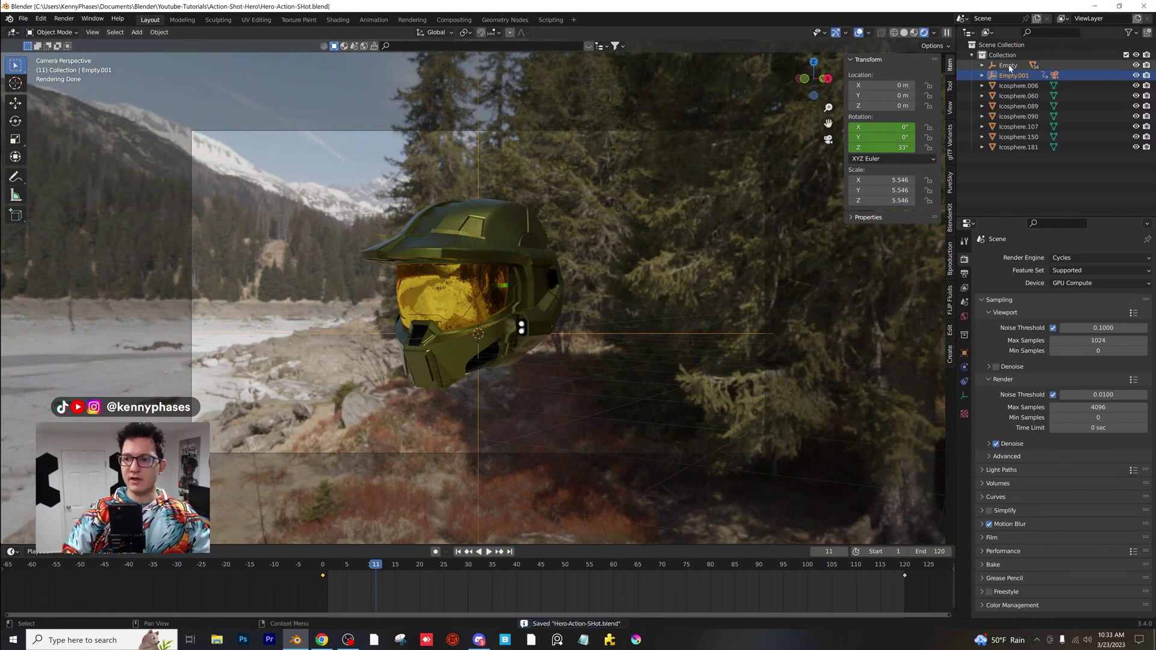
# Step: Select the camera under its empty, enable Depth of Field, and pick the helmet visor as focus object
pyautogui.click(1008, 65)
pyautogui.click(982, 76)
pyautogui.click(1020, 96)
pyautogui.click(964, 395)
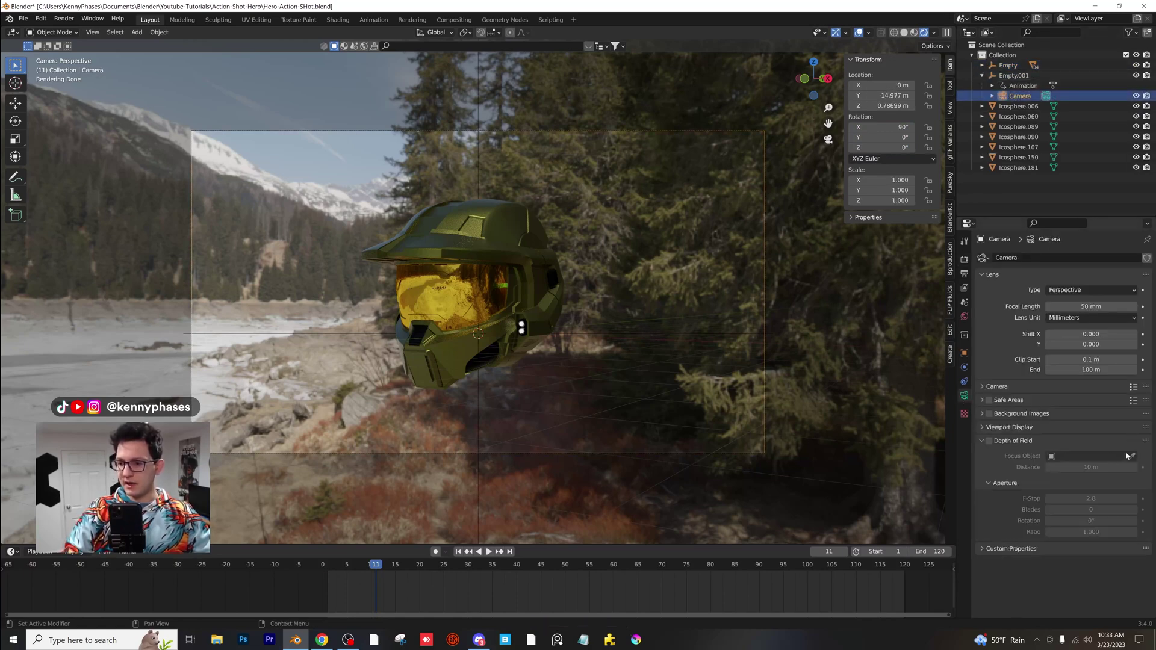
pyautogui.click(989, 441)
pyautogui.scroll(2, 779, 387)
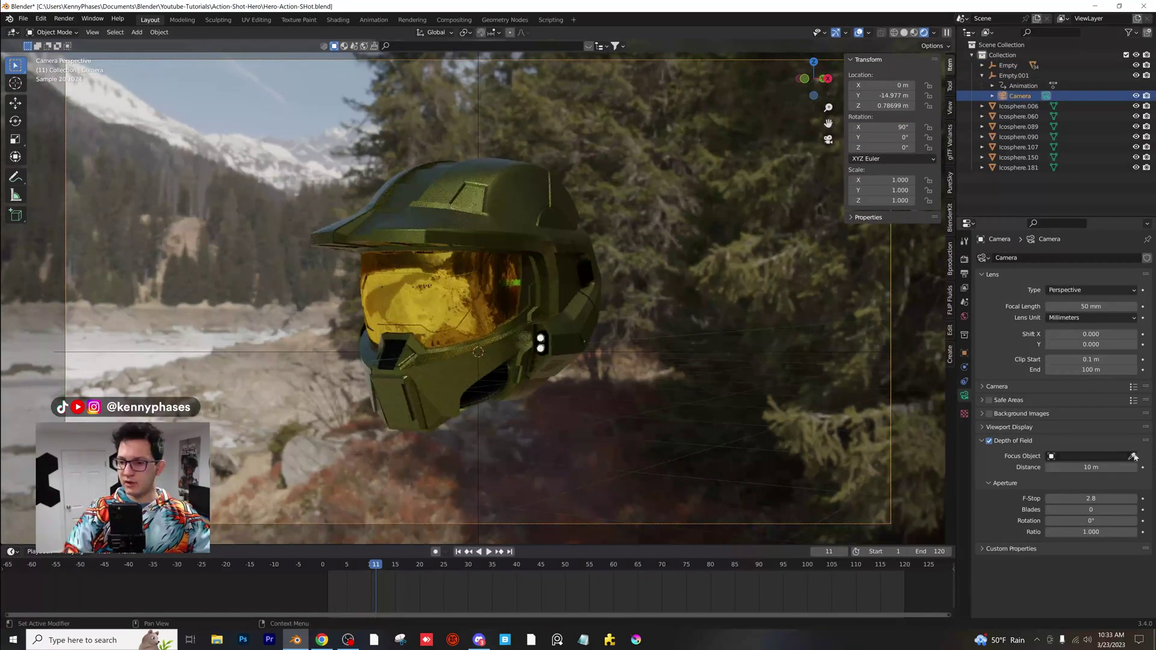
pyautogui.click(476, 291)
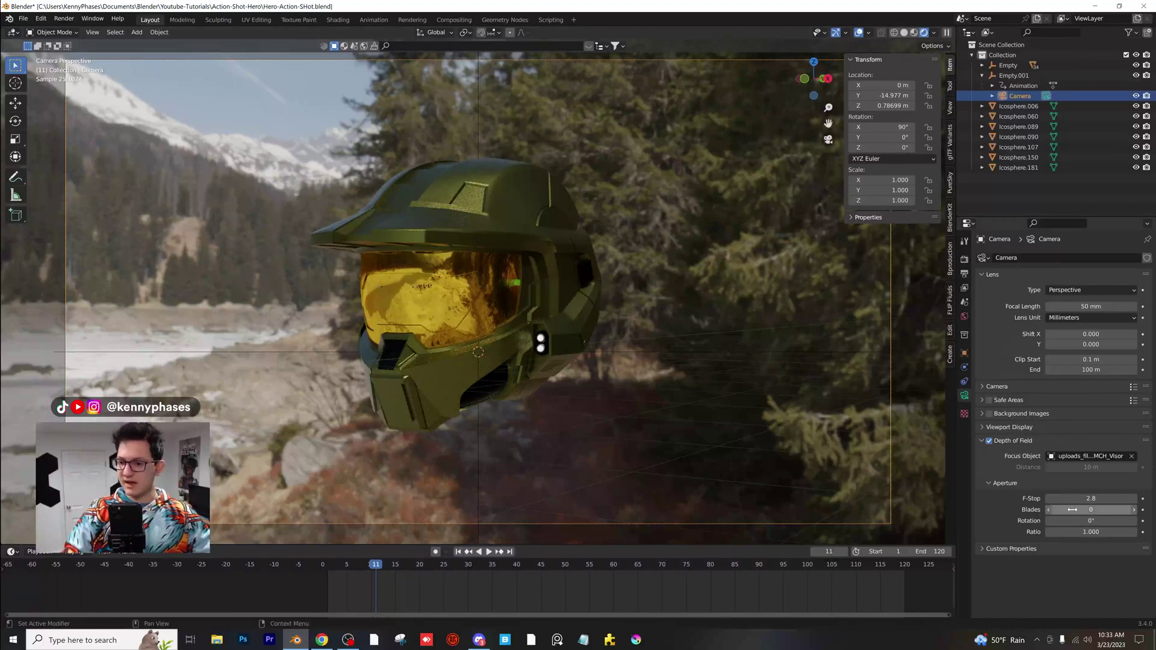
# Step: Set the camera's F-Stop to 0.1 and check the background blur at frame 15
pyautogui.doubleClick(1091, 498)
pyautogui.write('0.1')
pyautogui.press('Return')
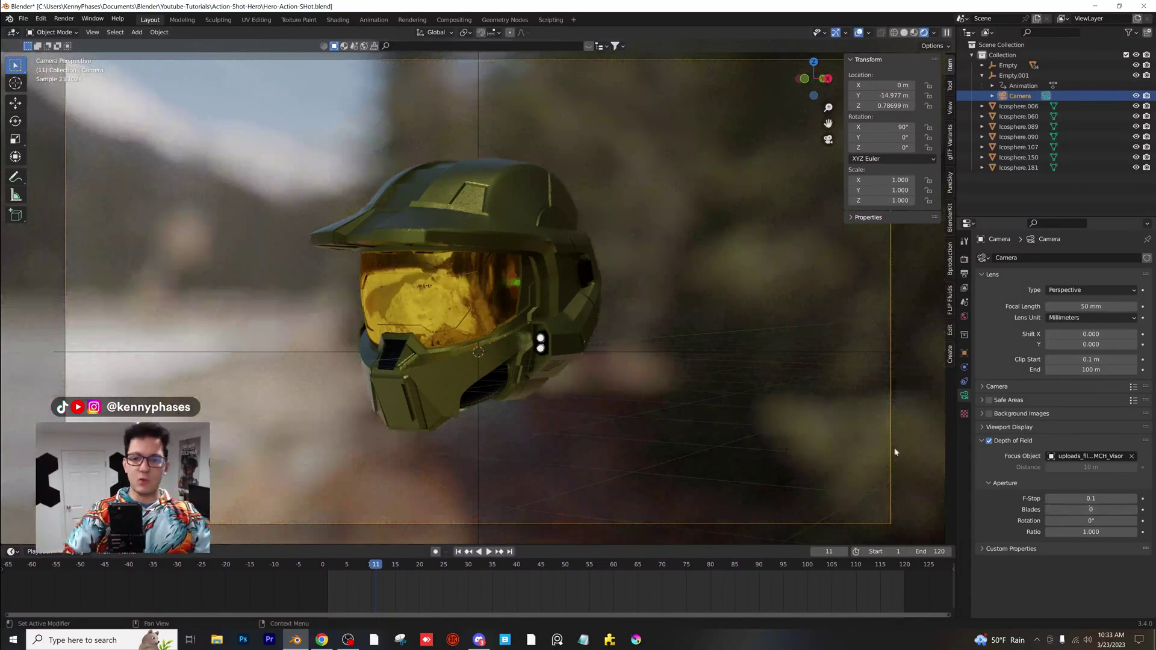
pyautogui.scroll(-2, 569, 285)
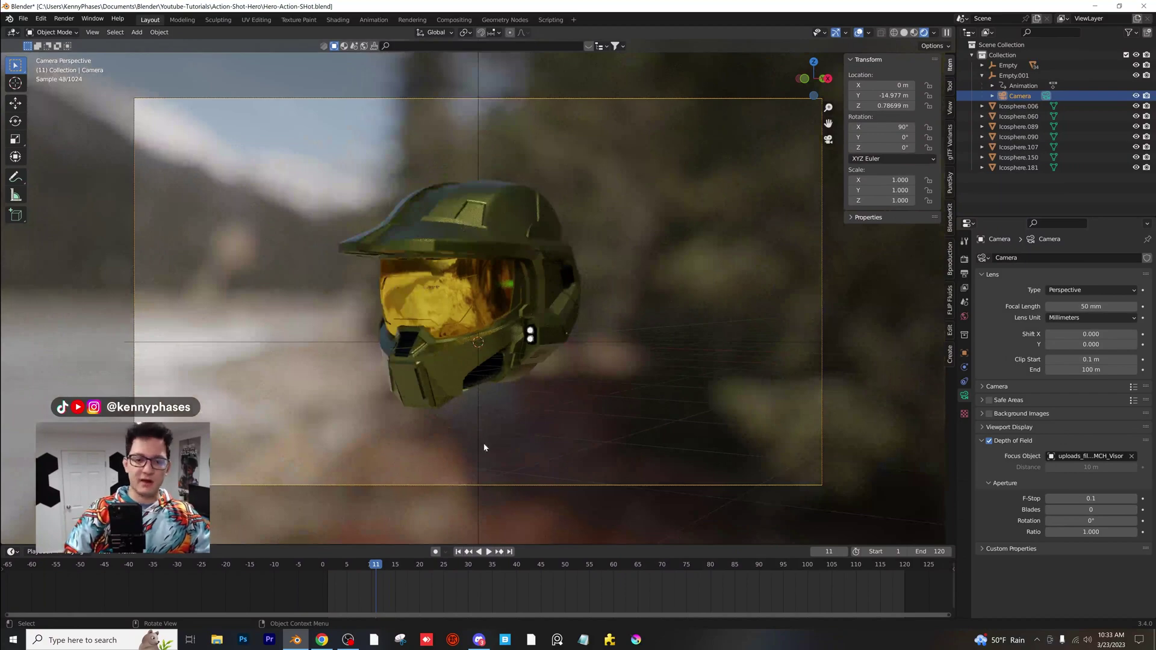
pyautogui.moveTo(391, 569); pyautogui.dragTo(400, 573)
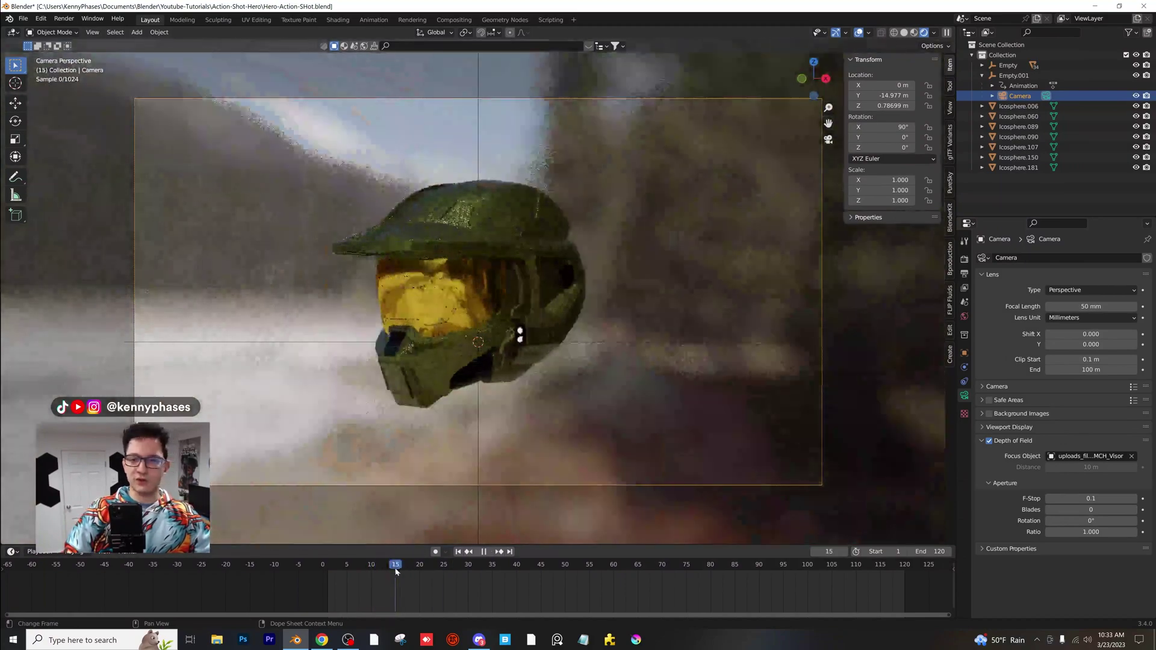
pyautogui.press('space')
# Step: Set the render's max samples to 100 and save the file
pyautogui.click(964, 259)
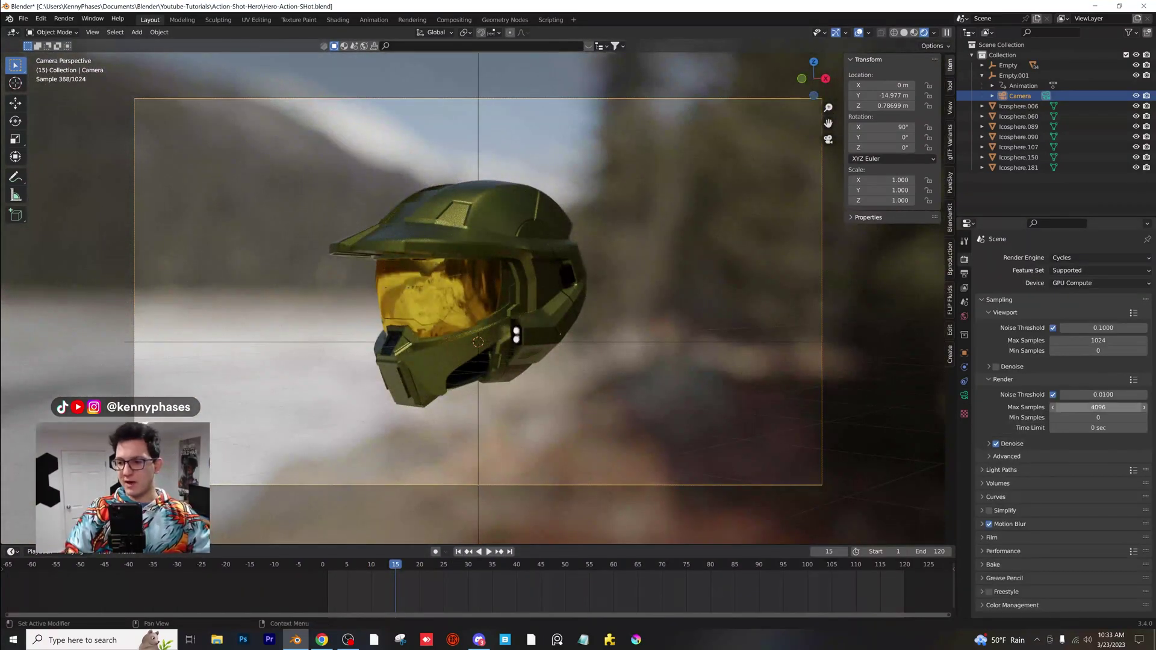
pyautogui.write('100')
pyautogui.press('Return')
pyautogui.hotkey('ctrl', 's')
# Step: Check the denoiser options in the render's denoise settings
pyautogui.click(1016, 444)
pyautogui.click(1077, 461)
pyautogui.click(1071, 472)
pyautogui.click(1015, 444)
# Step: Play the animation to frame 70, render that frame as a test, and return to frame 1
pyautogui.press('space')
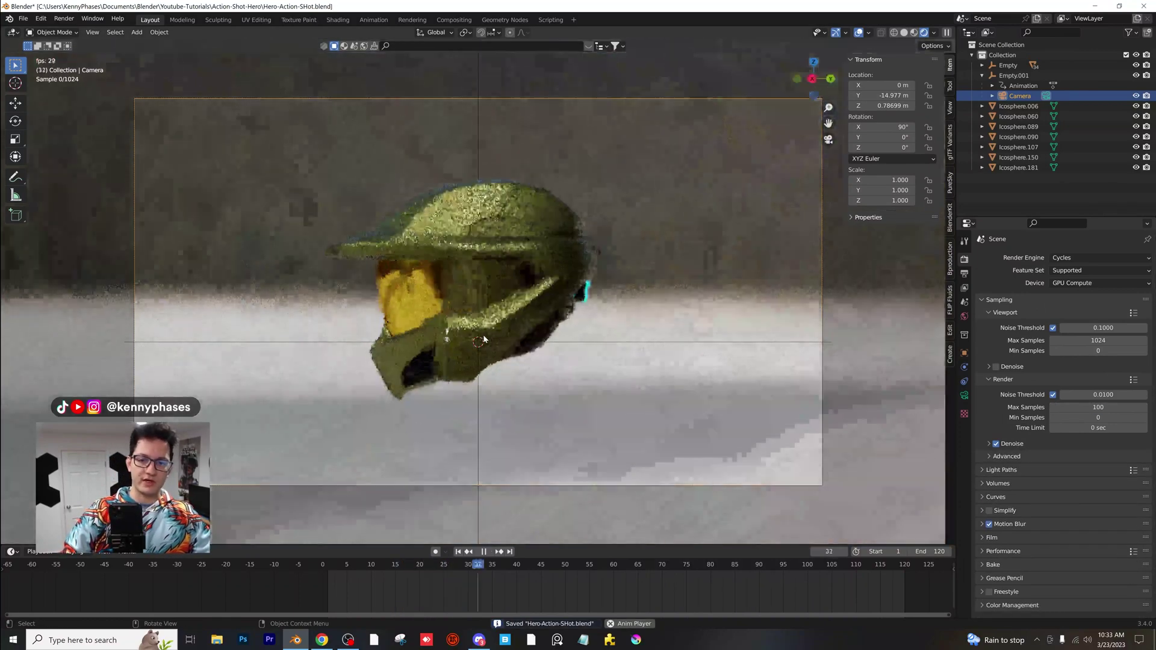
pyautogui.press('space')
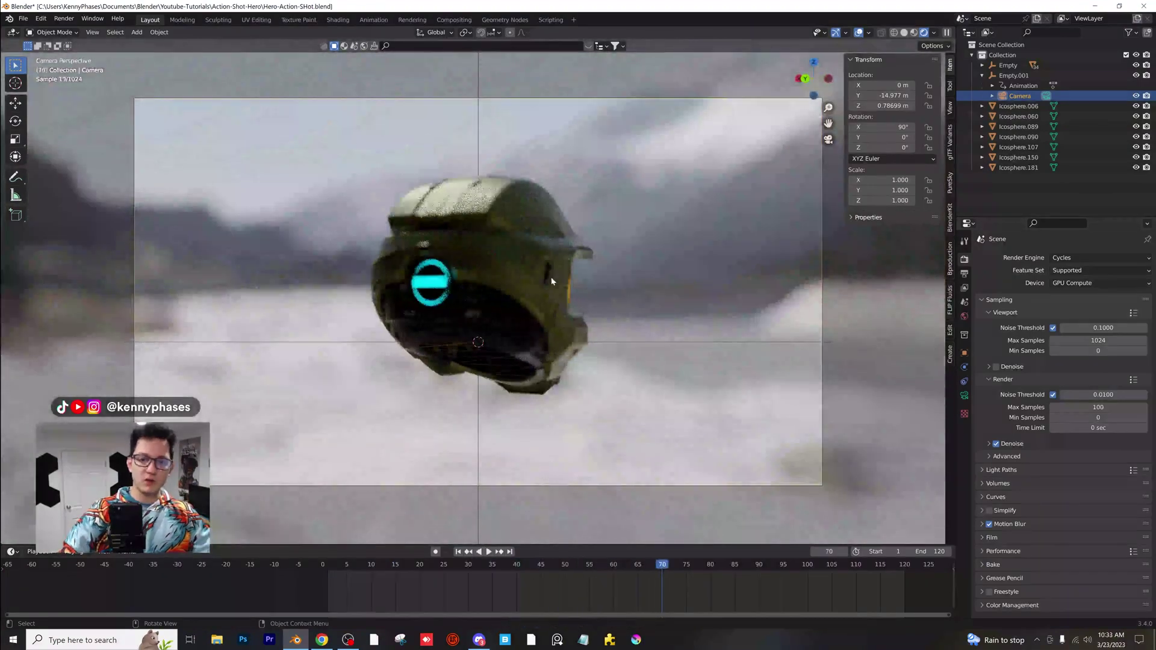
pyautogui.press('F12')
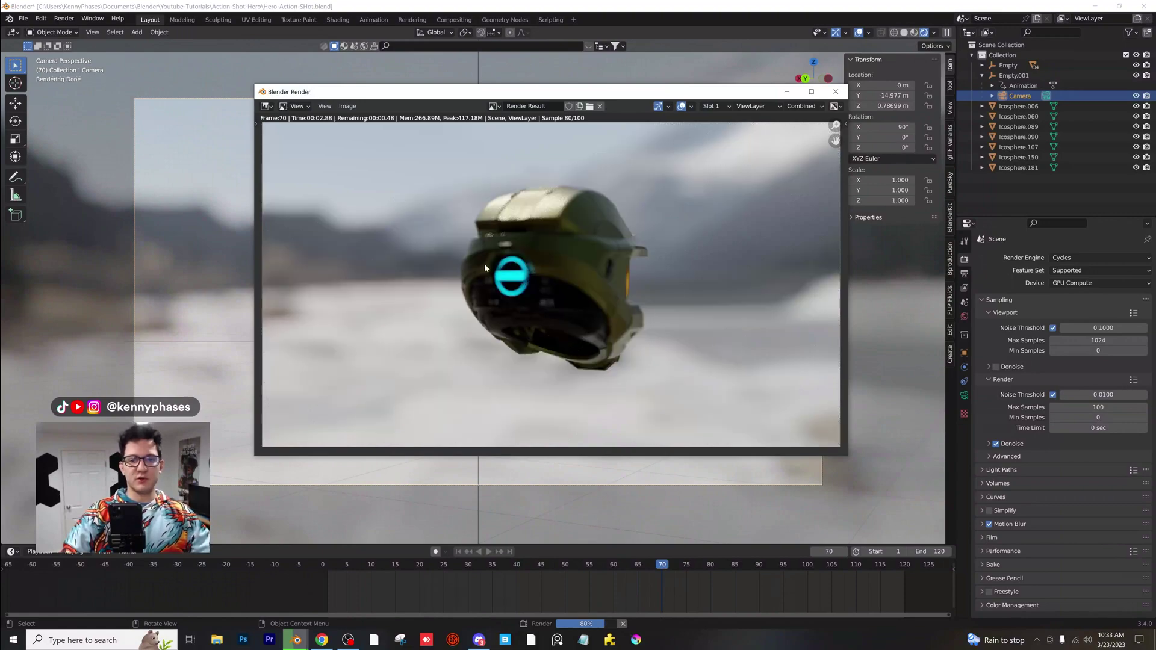
pyautogui.scroll(1, 509, 284)
pyautogui.click(836, 92)
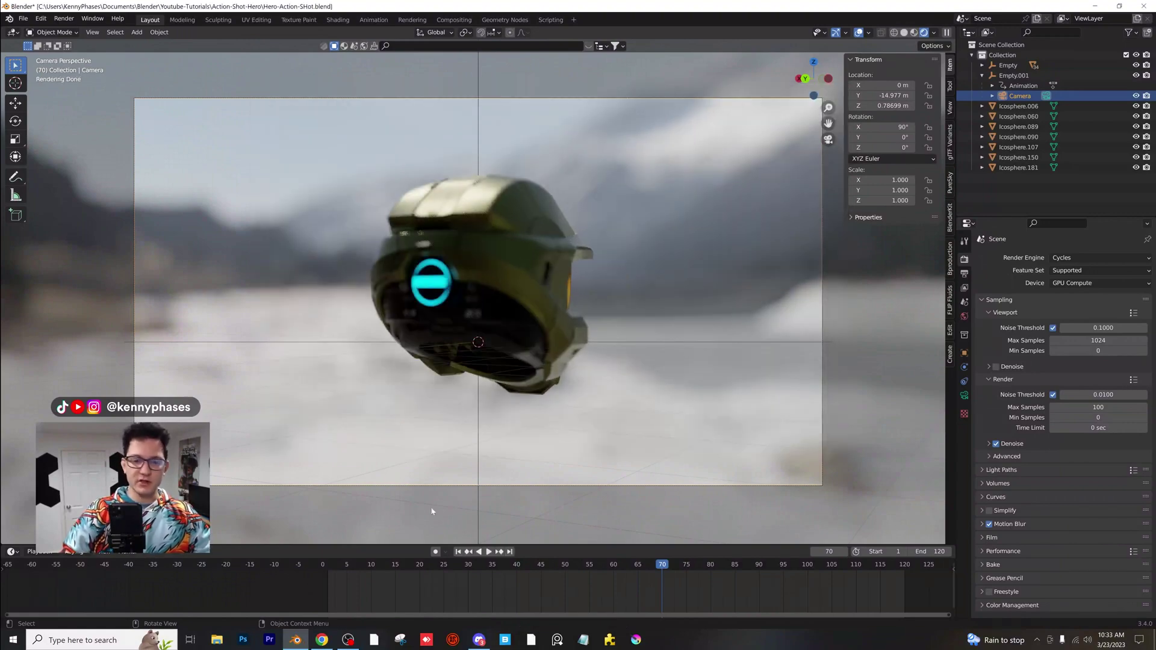
pyautogui.hotkey('shift', 'Left')
pyautogui.scroll(-3, 542, 304)
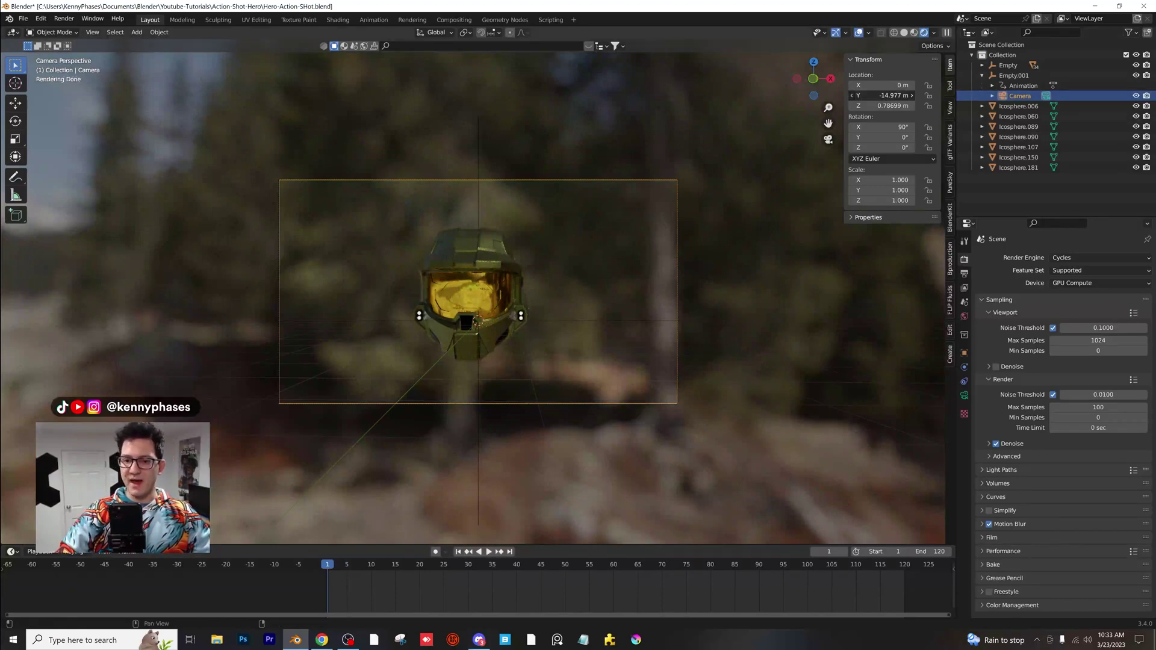
# Step: Move the camera back to about -57.26 m on Y and raise its focal length to 264 mm
pyautogui.moveTo(885, 95); pyautogui.dragTo(790, 96)
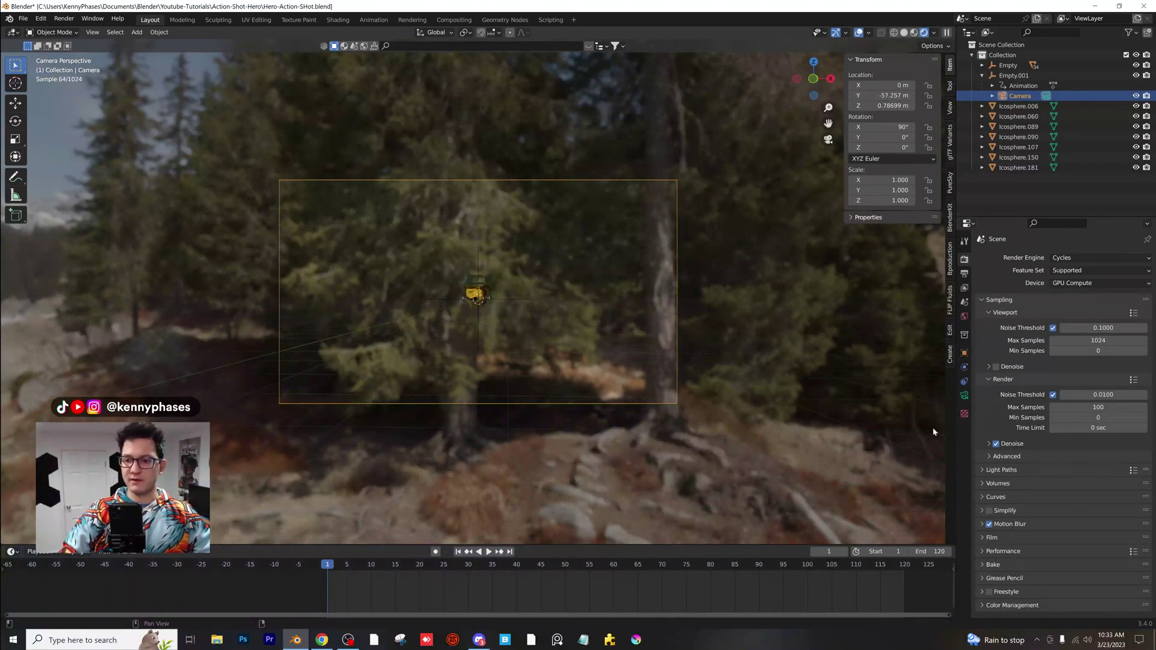
pyautogui.click(962, 396)
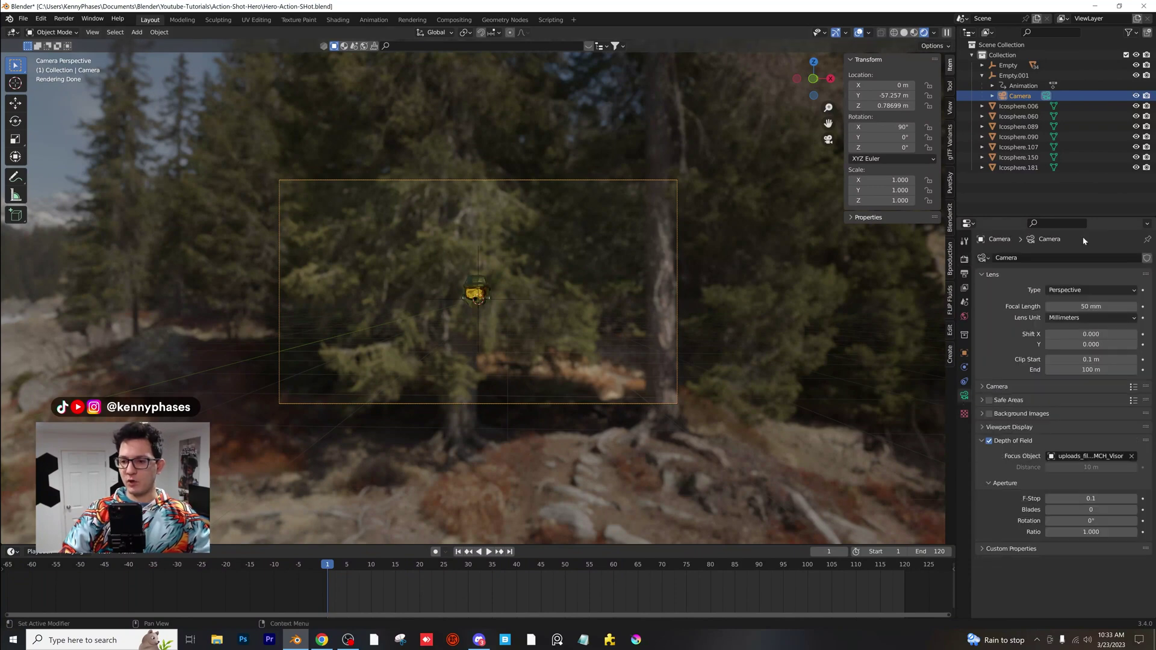
pyautogui.moveTo(1084, 306); pyautogui.dragTo(1120, 307)
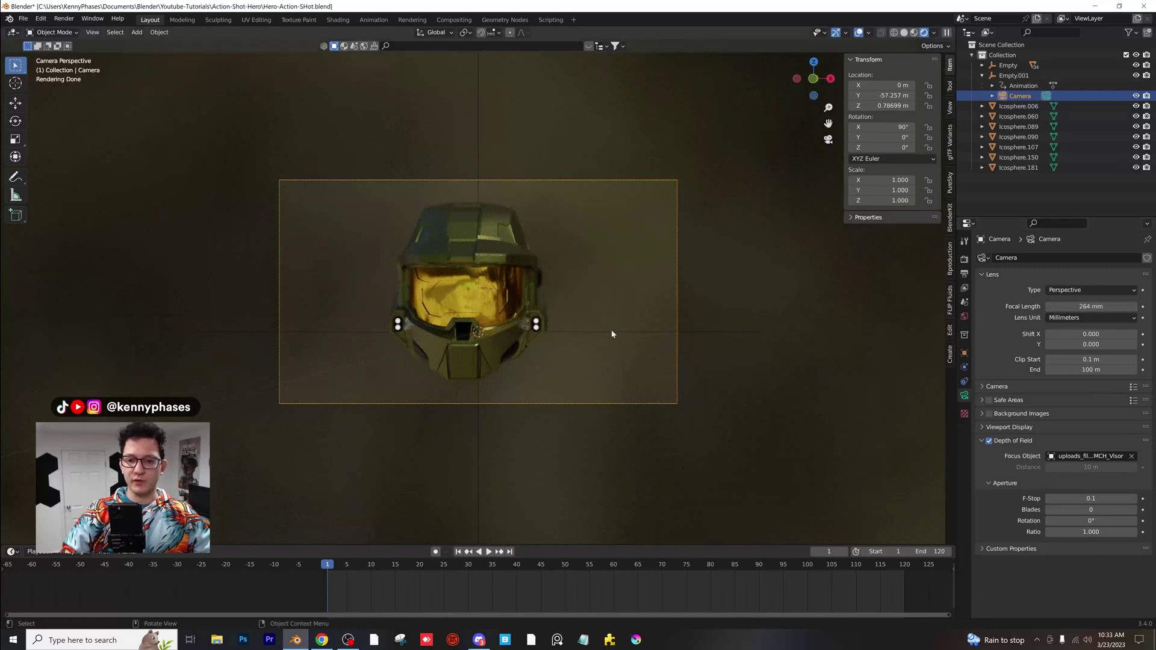
# Step: Select the camera's parent empty and preview the orbit animation up to frame 78
pyautogui.press('[')
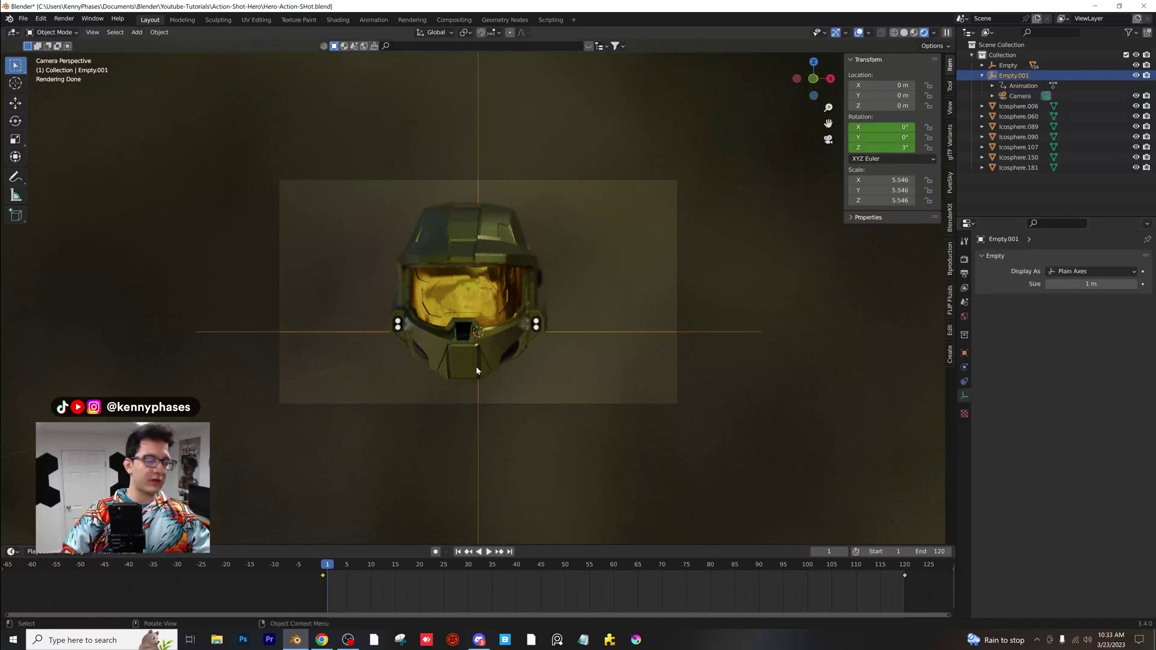
pyautogui.press('space')
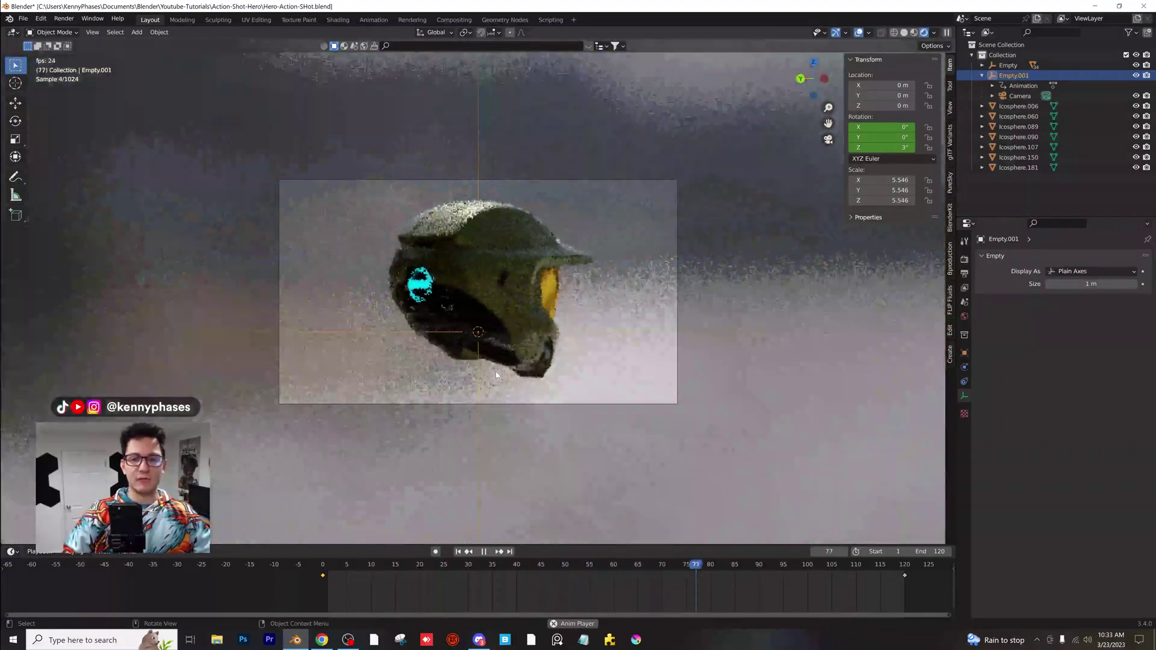
pyautogui.press('space')
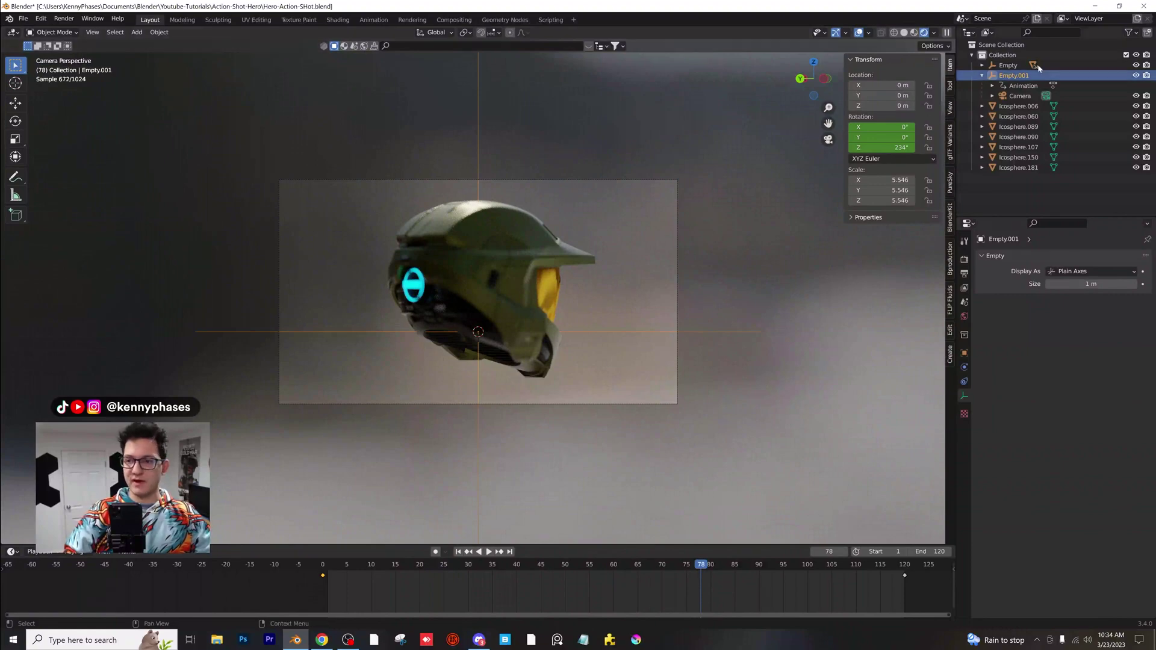
# Step: Set the camera's depth of field F-Stop to 1.0 and save the file
pyautogui.click(1020, 95)
pyautogui.doubleClick(1059, 499)
pyautogui.write('1')
pyautogui.press('Return')
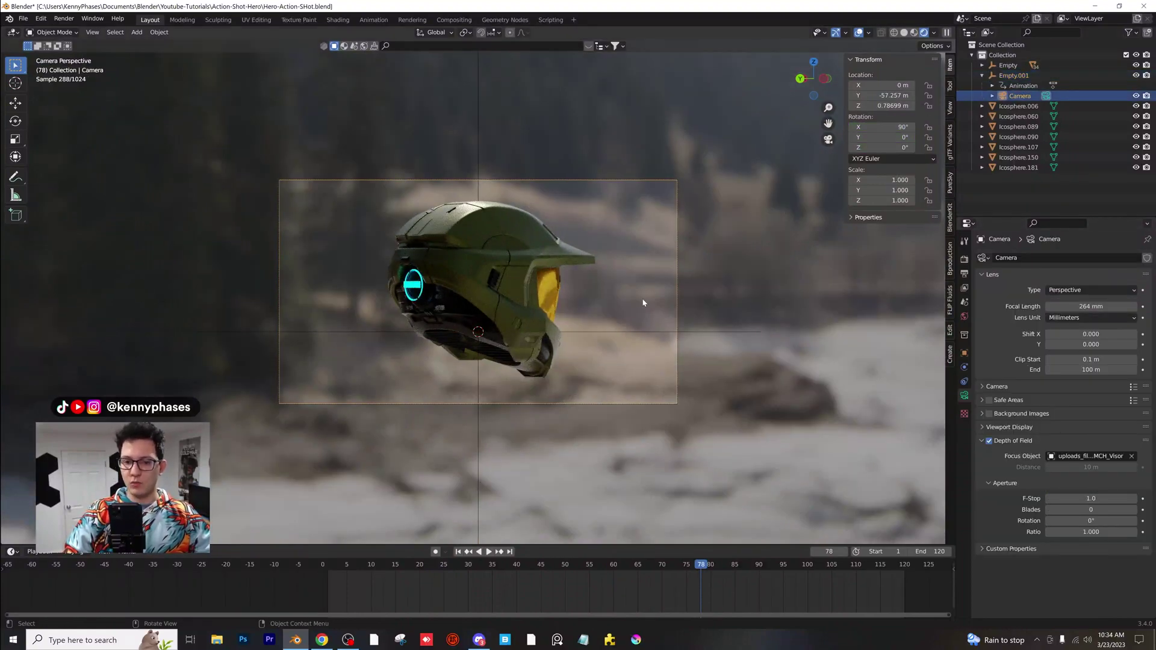
pyautogui.hotkey('ctrl', 's')
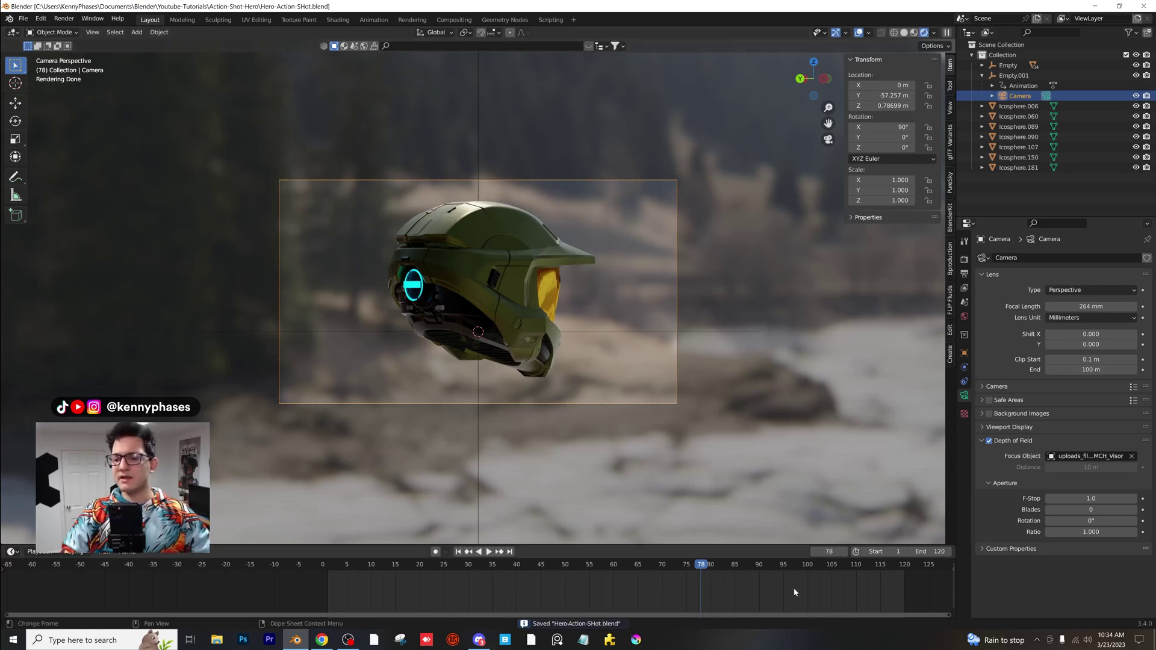
# Step: Enlarge the timeline area and set the scene's end frame to 60
pyautogui.moveTo(753, 544); pyautogui.dragTo(753, 461)
pyautogui.click(963, 276)
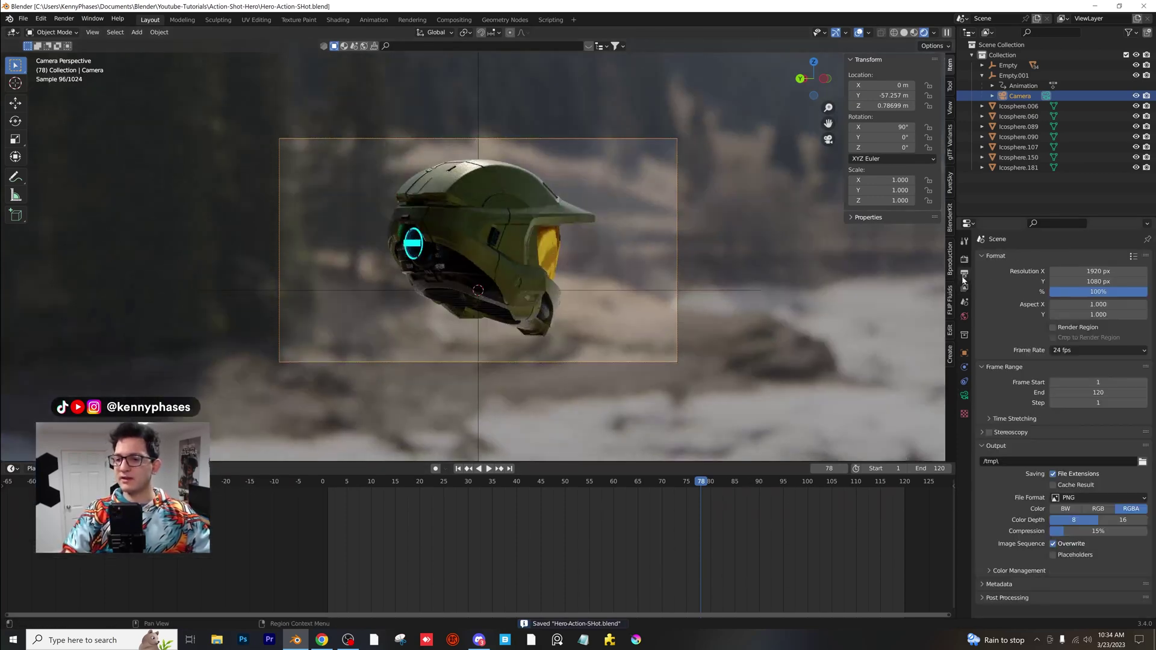
pyautogui.doubleClick(1090, 393)
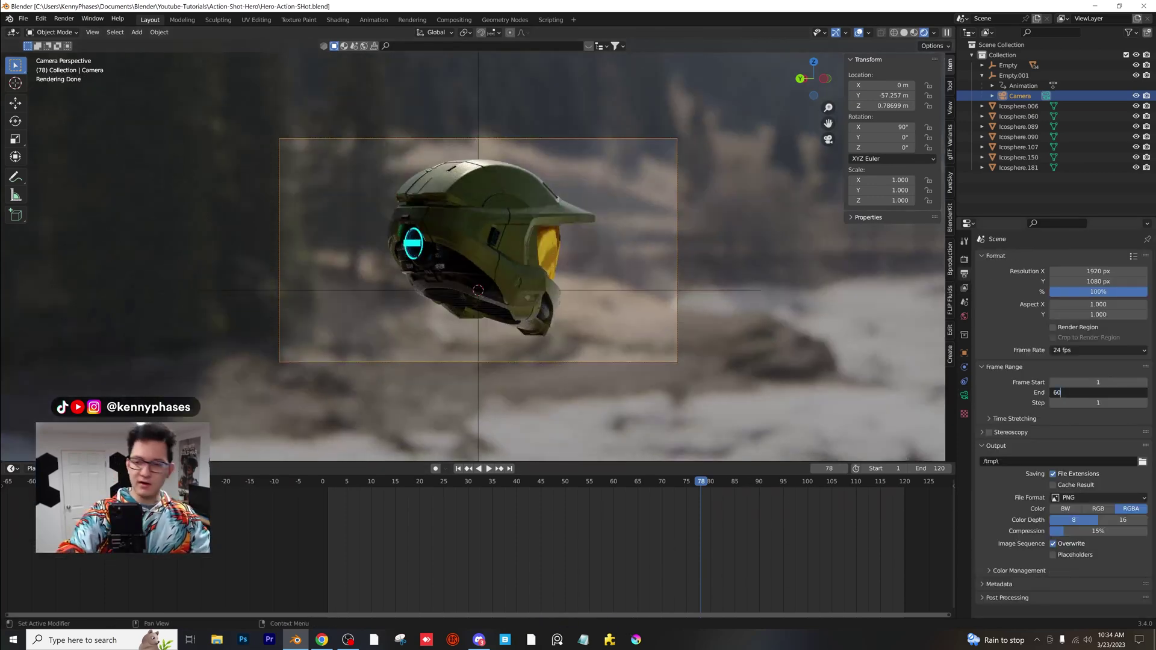
pyautogui.write('60')
pyautogui.press('Return')
# Step: Move the last rotation keyframe of the camera's parent empty to frame 60
pyautogui.click(639, 291)
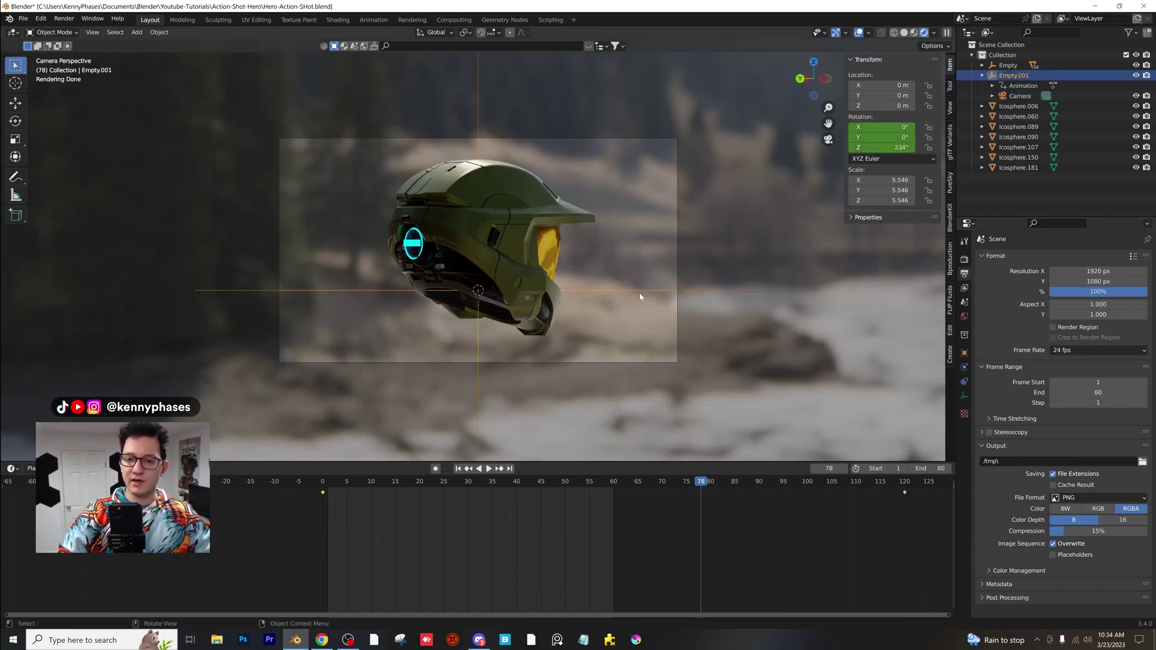
pyautogui.moveTo(924, 480); pyautogui.dragTo(881, 511)
pyautogui.press('g')
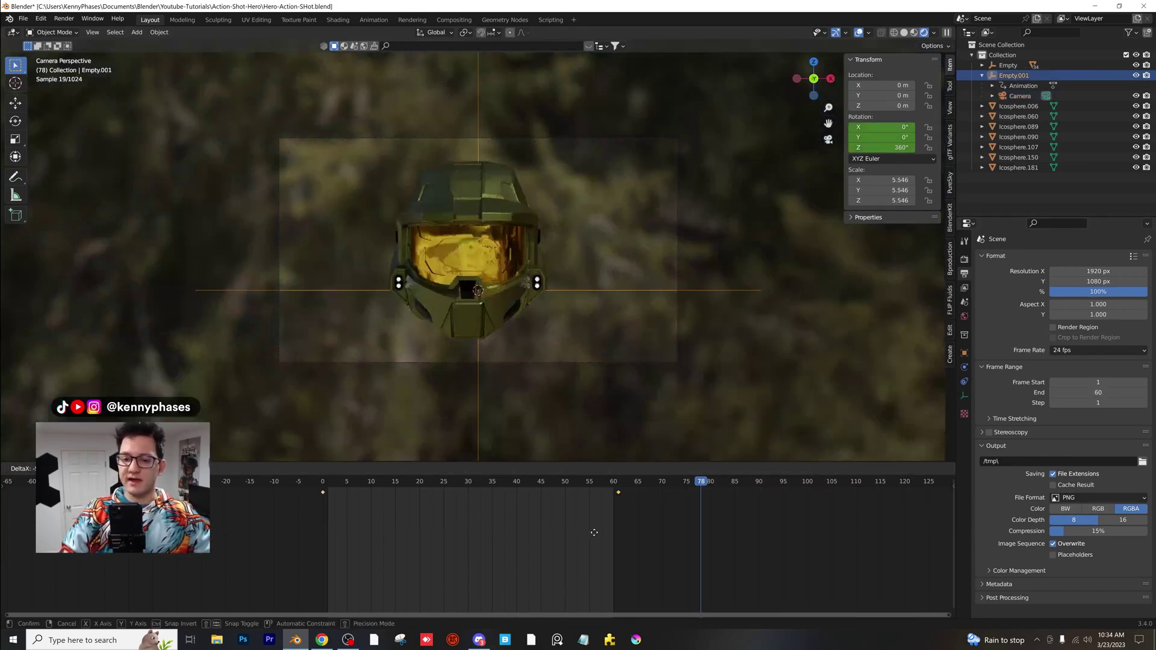
pyautogui.click(593, 532)
# Step: Preview the shortened orbit animation and set the current frame to 38
pyautogui.press('space')
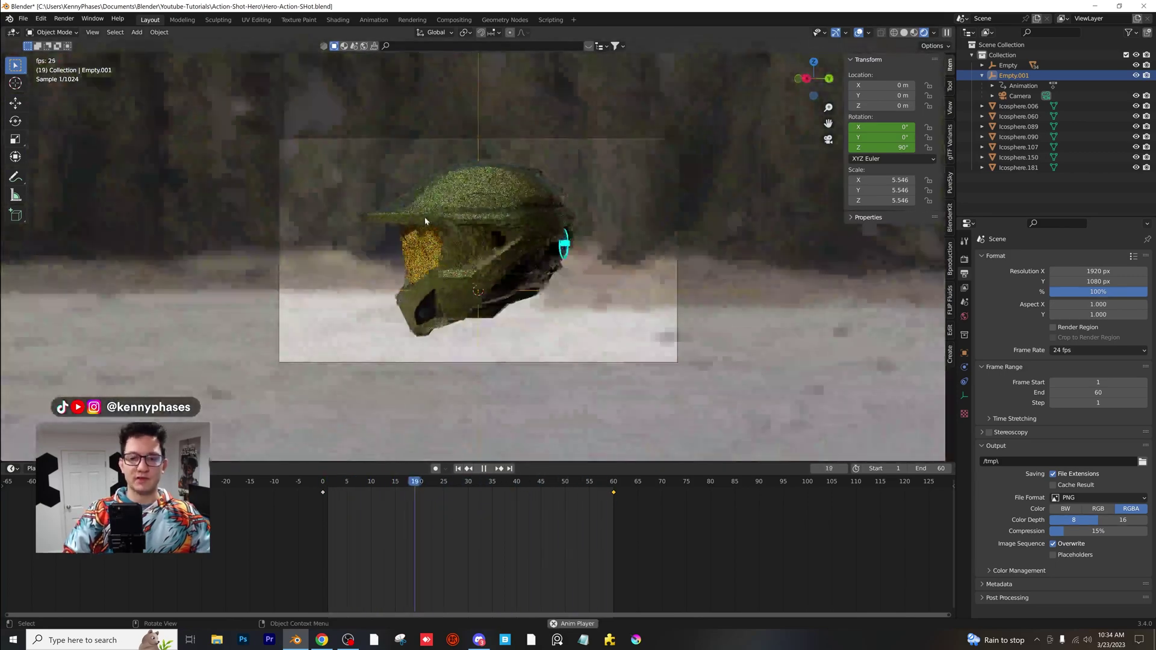
pyautogui.press('space')
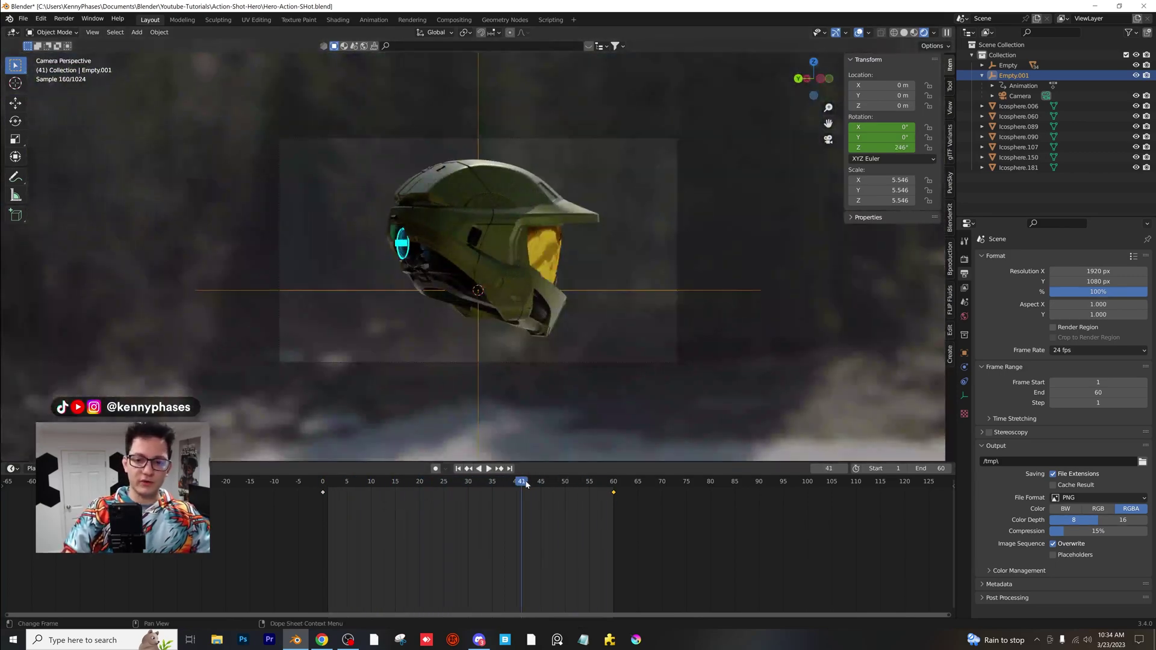
pyautogui.moveTo(526, 484); pyautogui.dragTo(507, 485)
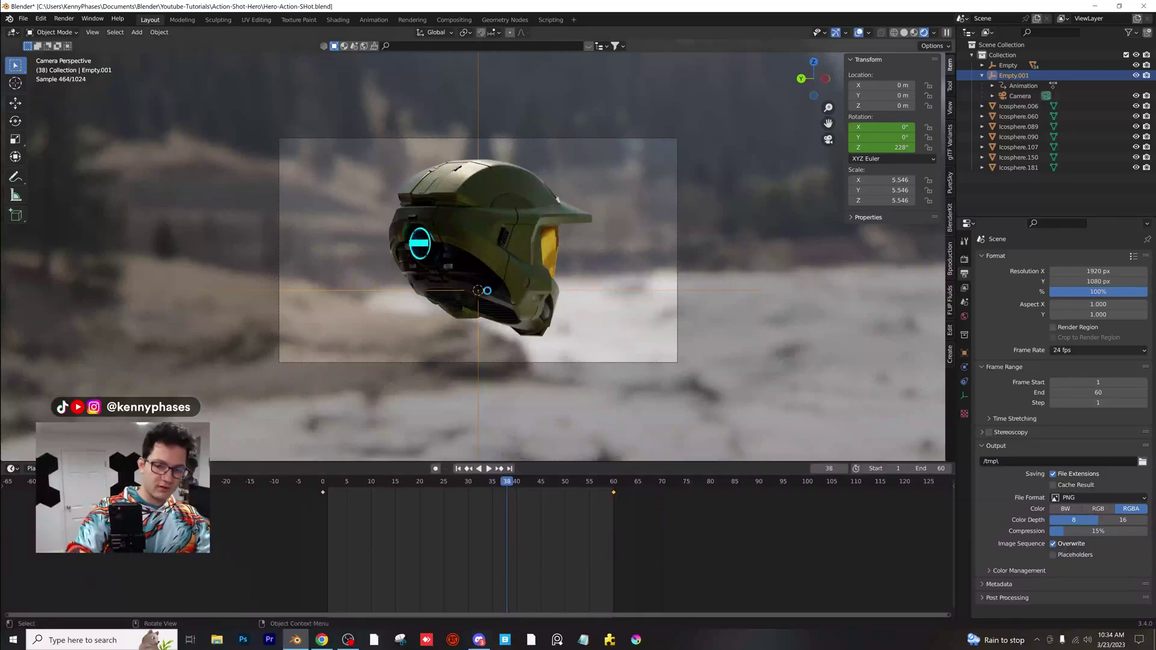
# Step: Render frame 38 as a test, compare it side by side with the viewport, and close the render window
pyautogui.press('F12')
pyautogui.scroll(-2, 458, 275)
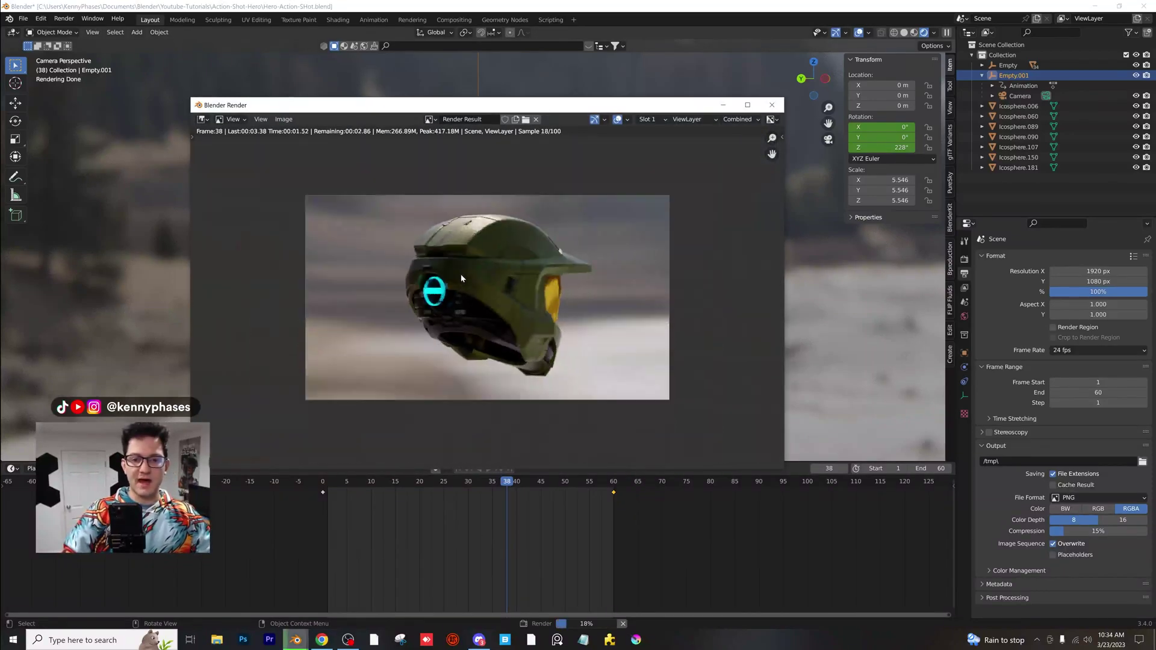
pyautogui.scroll(1, 545, 288)
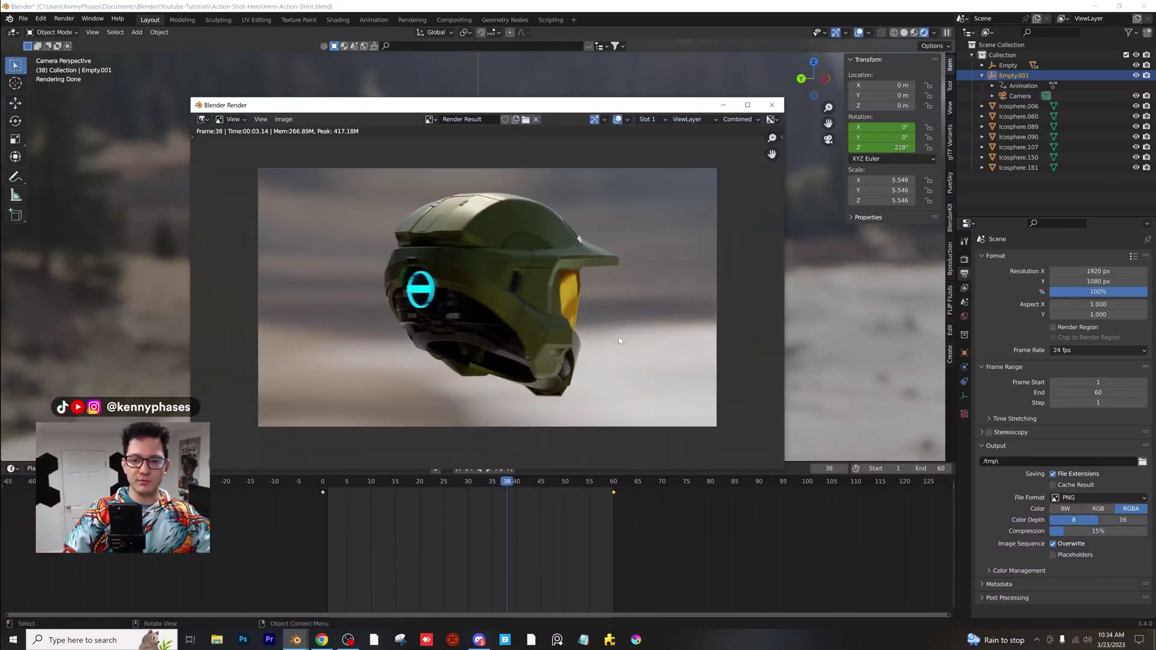
pyautogui.moveTo(512, 105); pyautogui.dragTo(814, 100)
pyautogui.moveTo(628, 104); pyautogui.dragTo(681, 92)
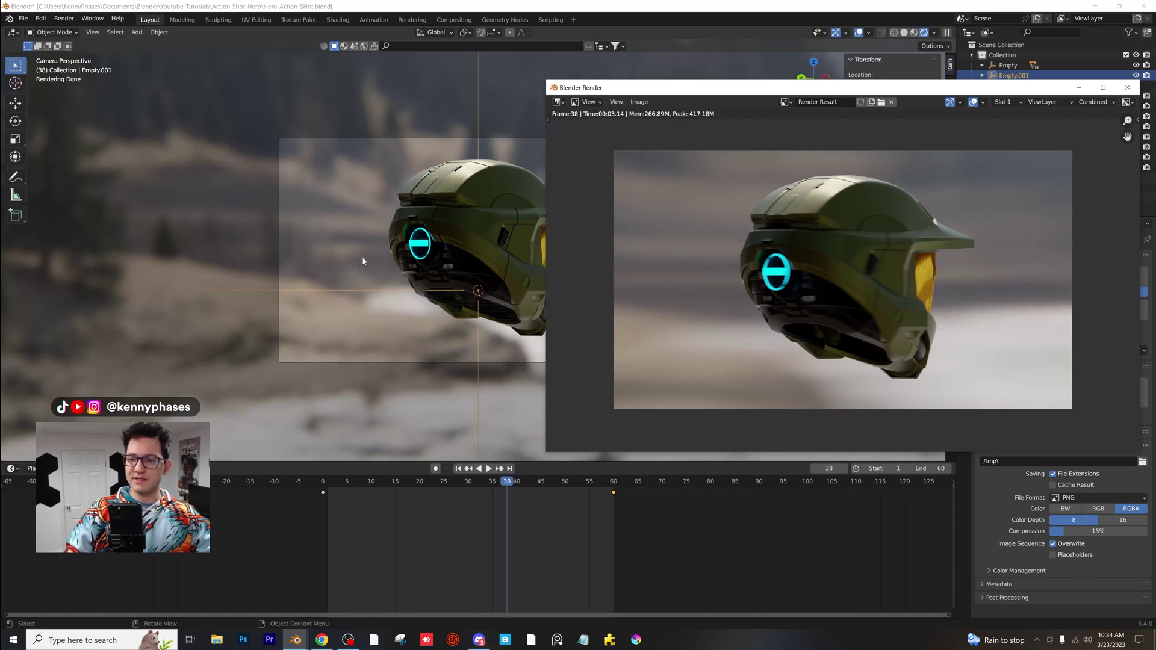
pyautogui.moveTo(917, 89); pyautogui.dragTo(836, 87)
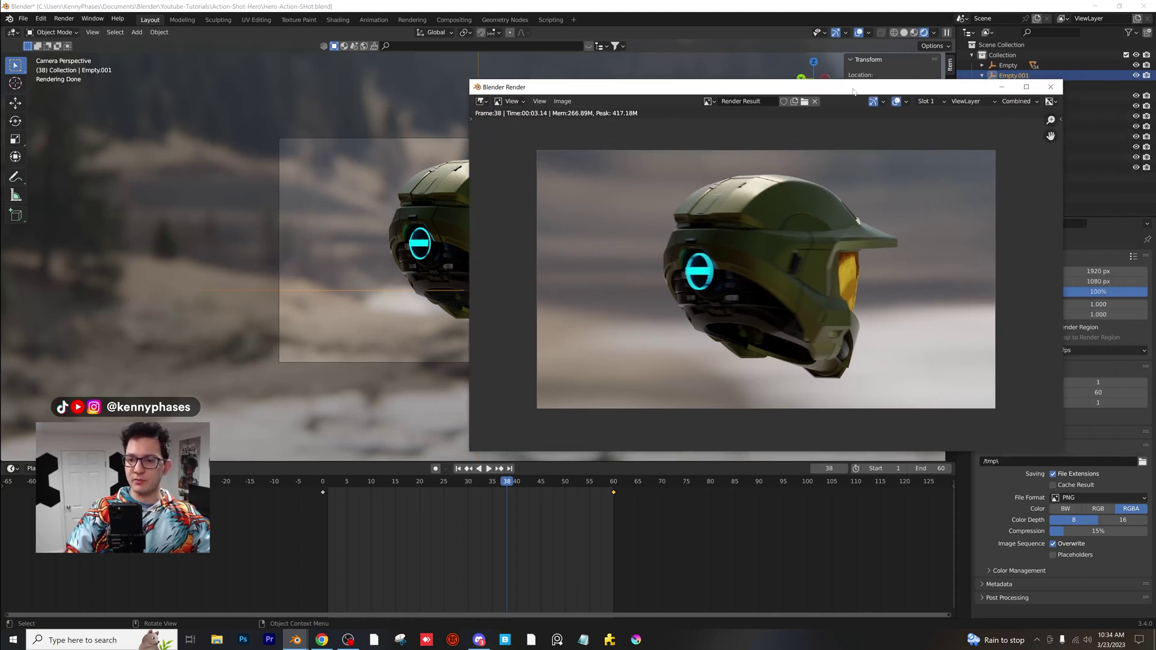
pyautogui.click(1046, 87)
# Step: Set the motion blur shutter to 5.00 in the render settings
pyautogui.click(964, 259)
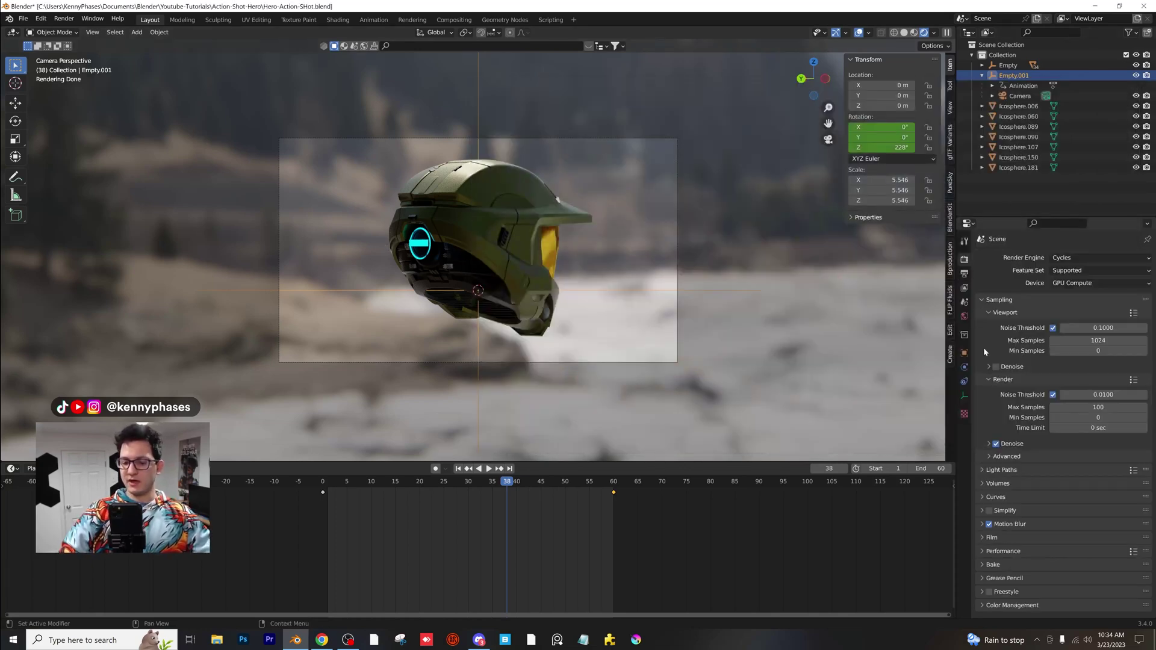
pyautogui.click(1013, 525)
pyautogui.scroll(-2, 1039, 474)
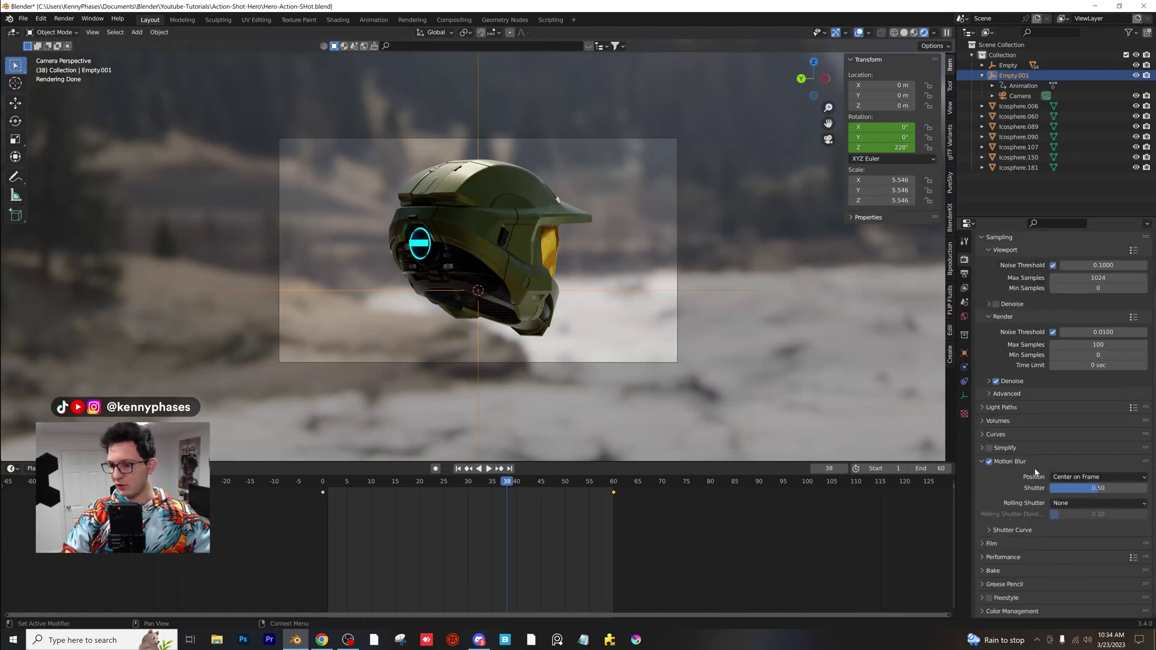
pyautogui.click(1094, 489)
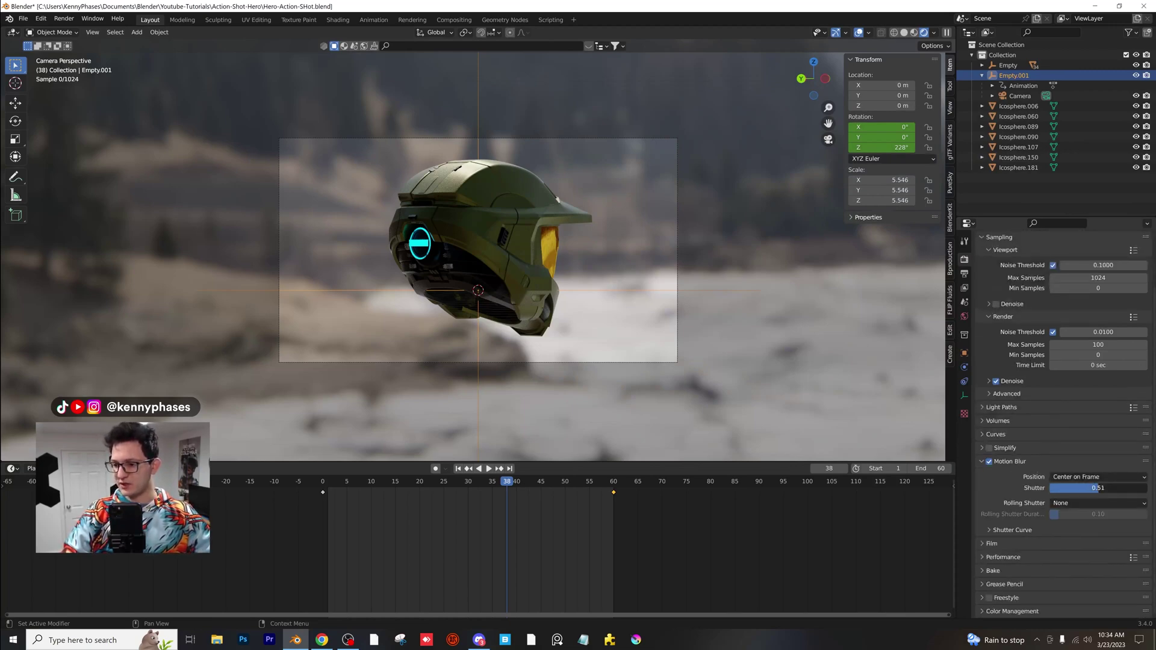
pyautogui.press('Return')
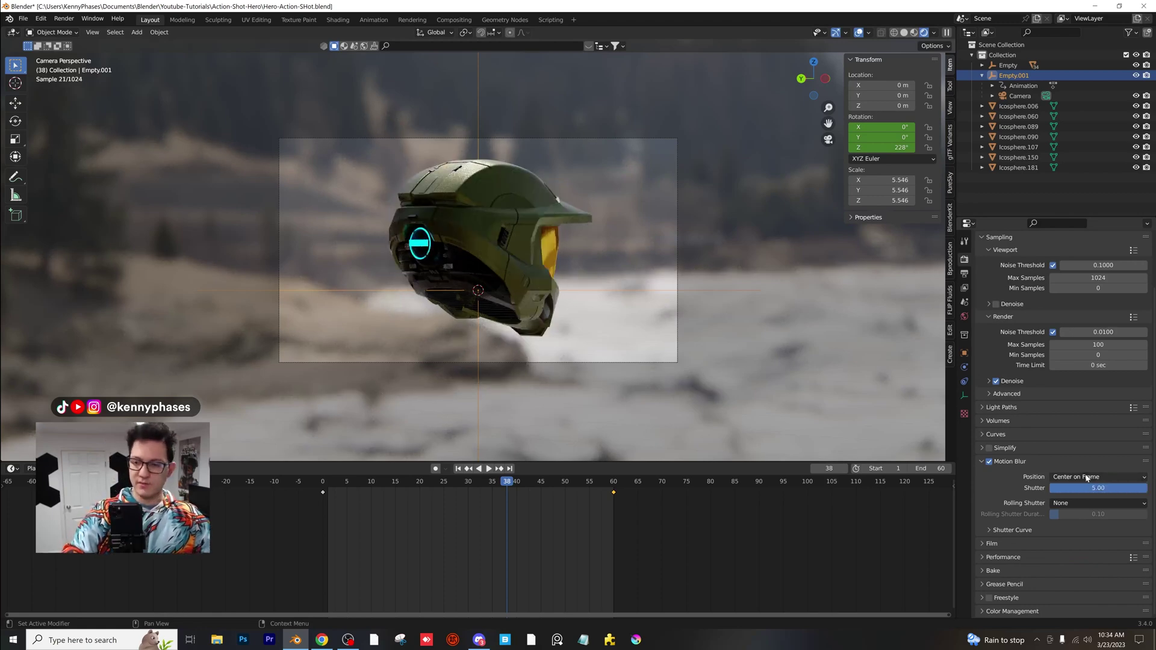
# Step: Test-render frame 38 with the long shutter, inspect the blur, and close the render window
pyautogui.press('F12')
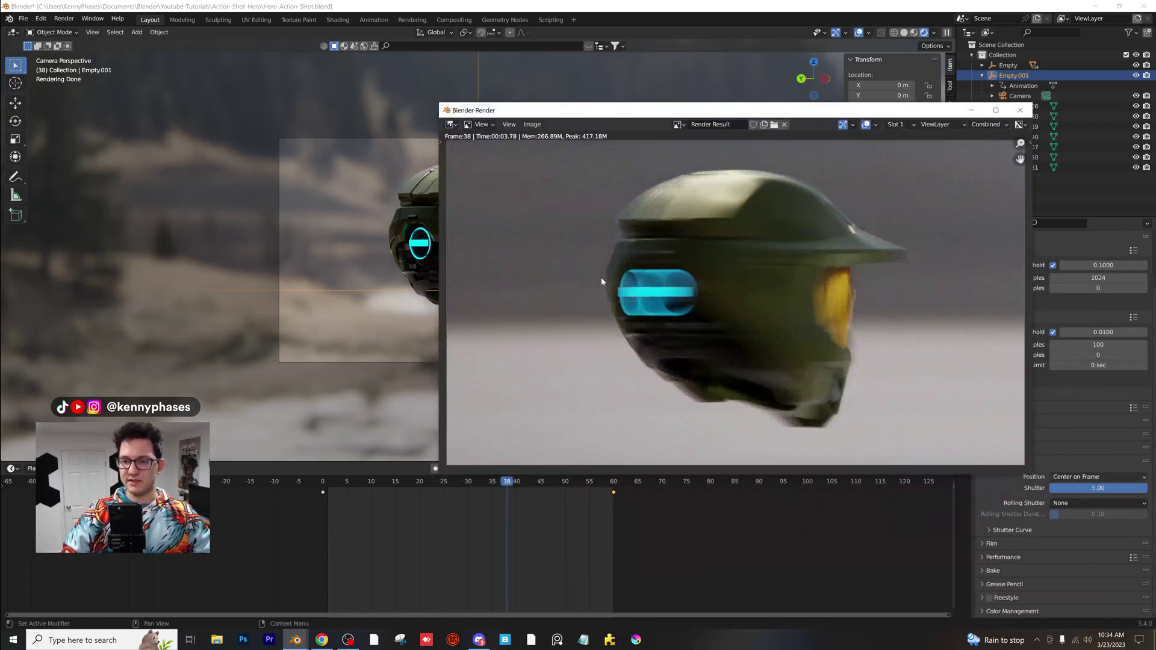
pyautogui.moveTo(671, 109); pyautogui.dragTo(450, 107)
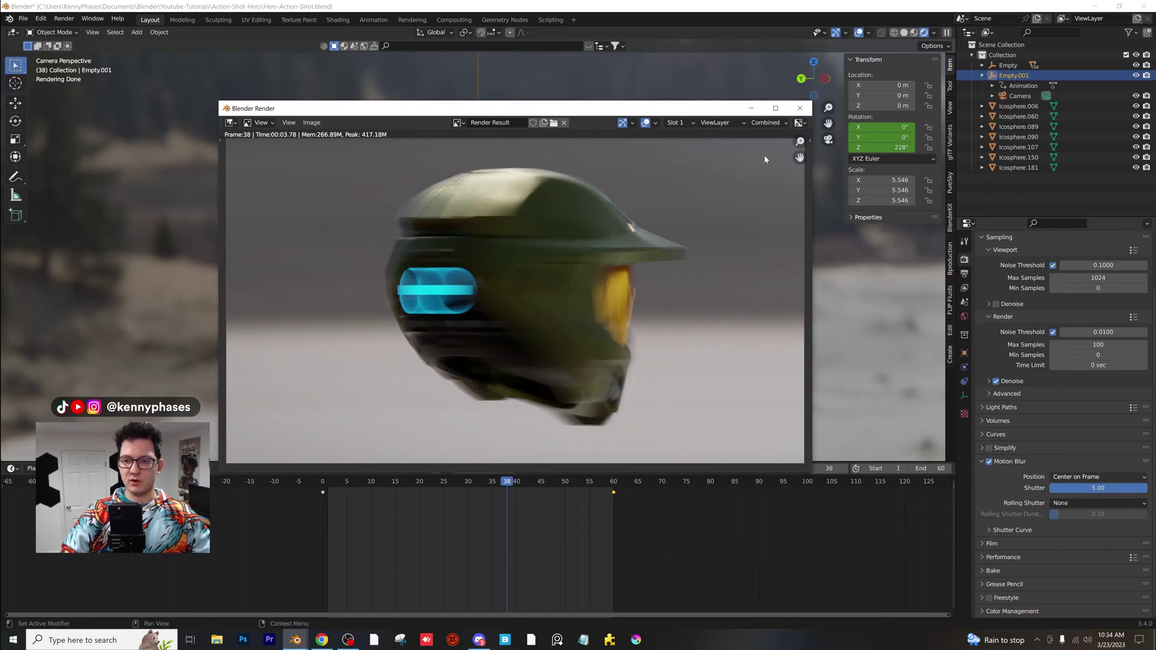
pyautogui.click(803, 109)
# Step: Set the motion blur shutter to 1.00 and save the file
pyautogui.click(1097, 488)
pyautogui.write('1')
pyautogui.press('Return')
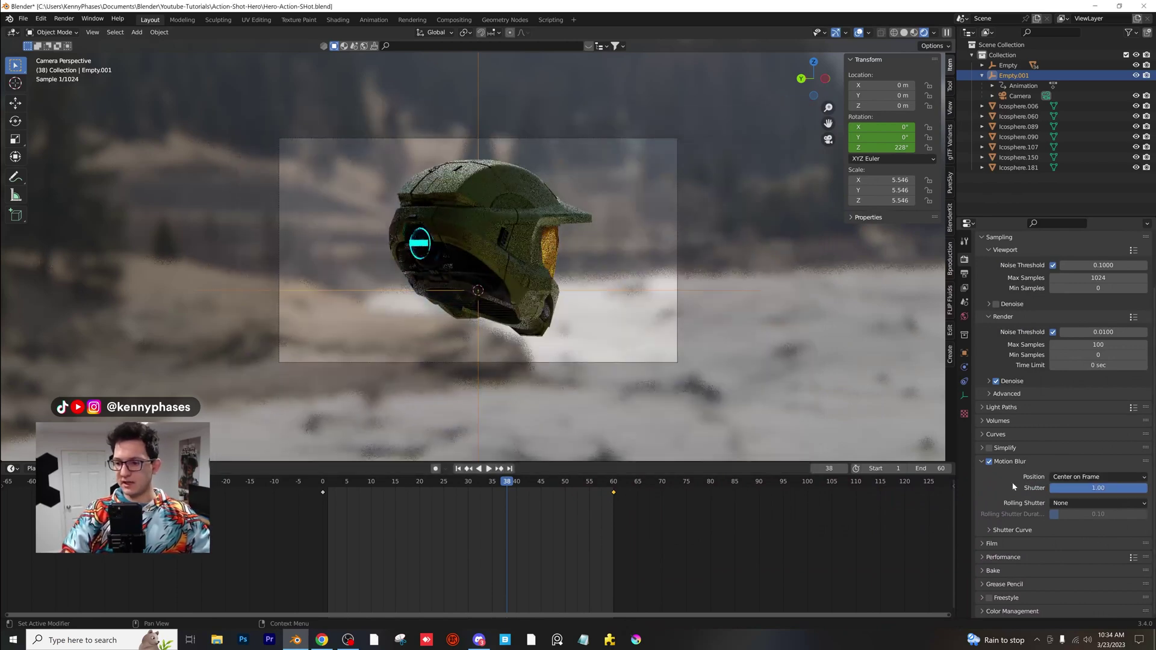
pyautogui.hotkey('ctrl', 's')
# Step: Render frame 38 again to check the reduced motion blur and close the render window
pyautogui.click(1099, 476)
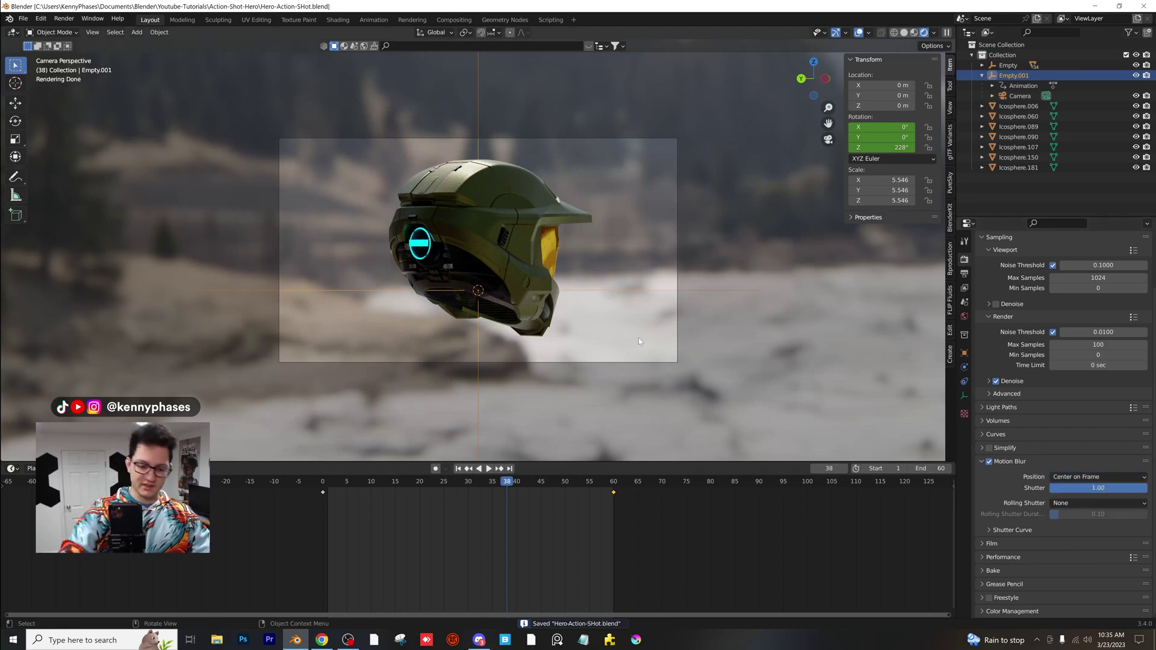
pyautogui.press('F12')
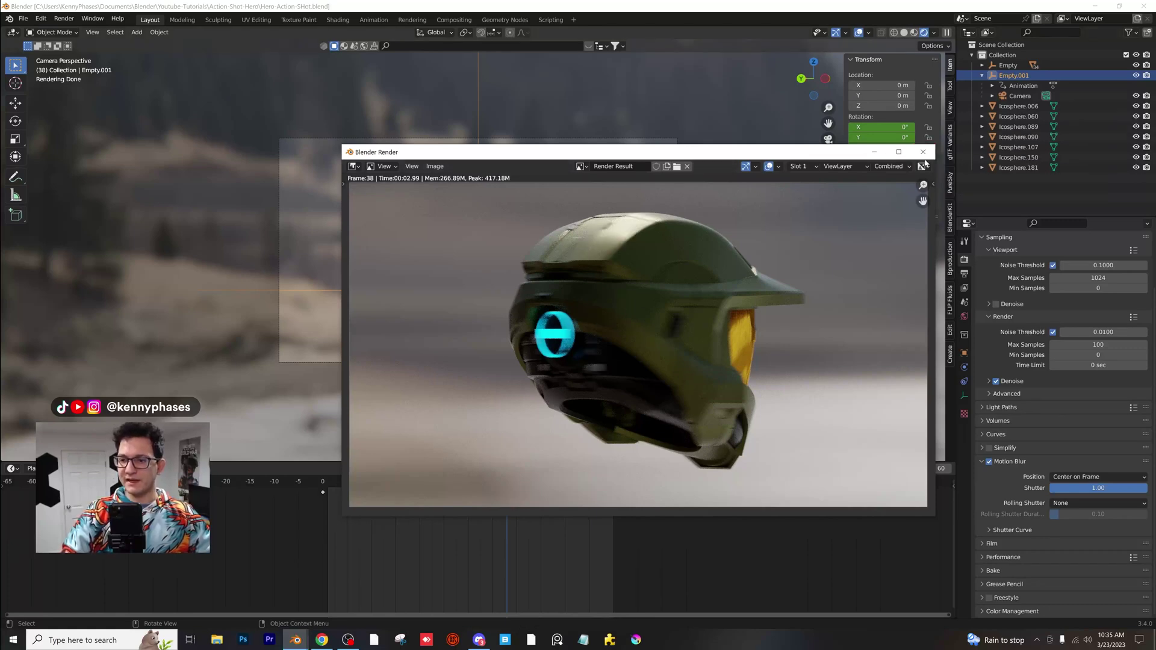
pyautogui.click(923, 152)
# Step: Set the camera's depth of field F-Stop to 3.0 and save the file
pyautogui.click(1020, 96)
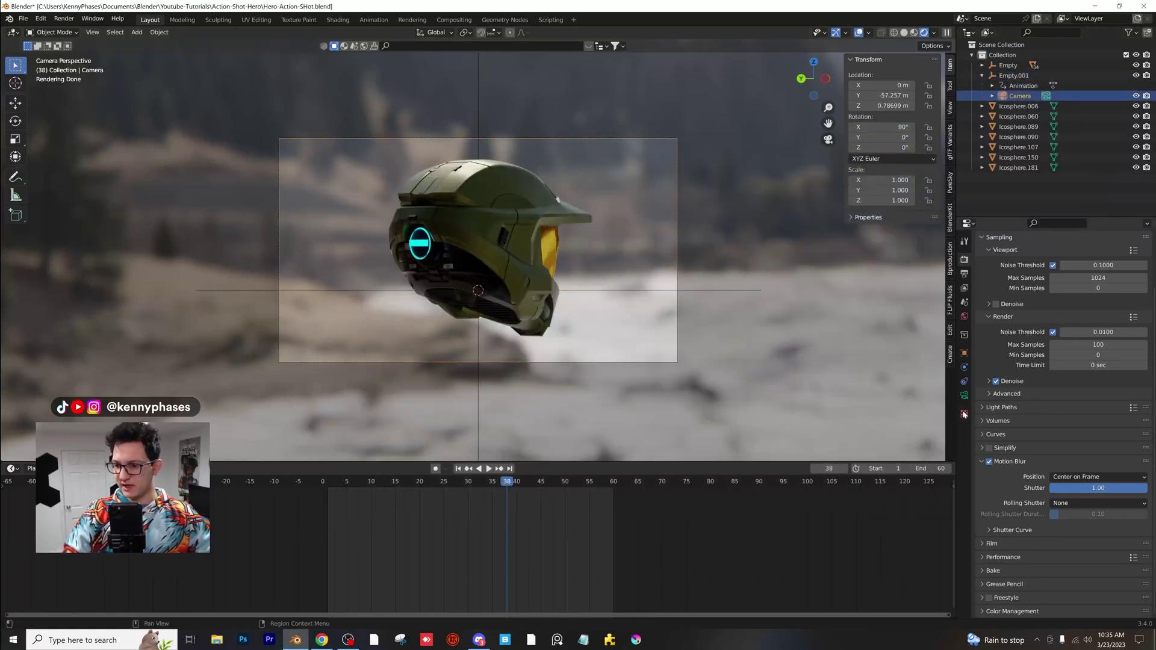
pyautogui.click(964, 395)
pyautogui.write('3')
pyautogui.press('Return')
pyautogui.hotkey('ctrl', 's')
# Step: Advance to frame 42, render it as a test, and inspect the helmet's blur and sharpness
pyautogui.press('Right')
pyautogui.press('Right')
pyautogui.press('Right')
pyautogui.press('Right')
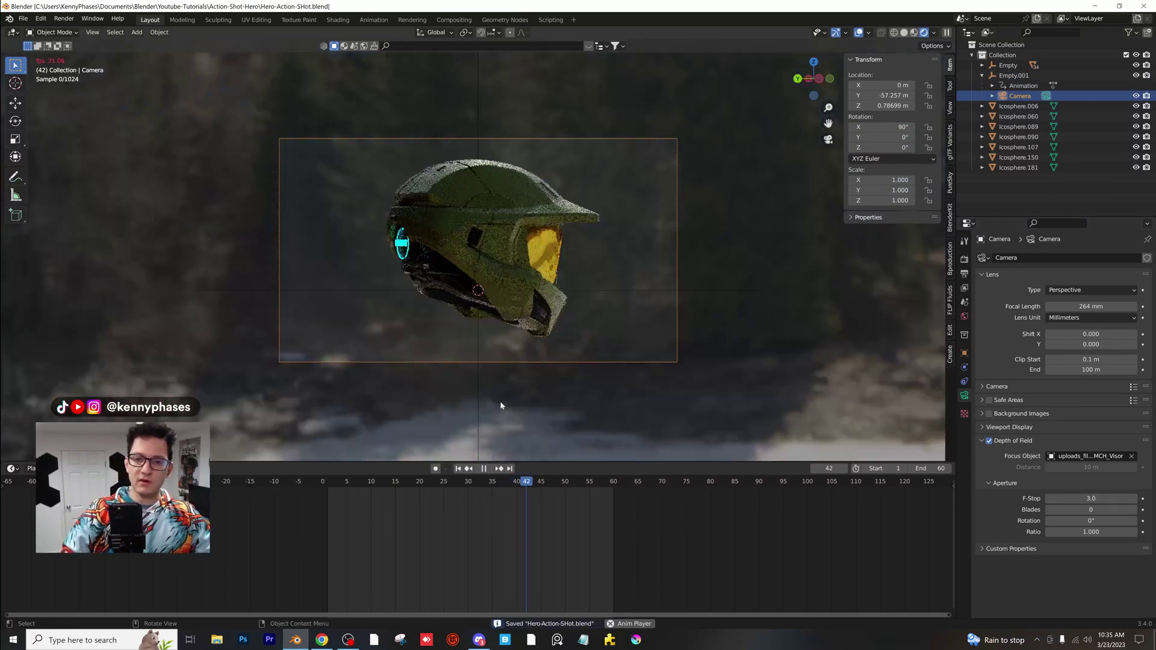
pyautogui.press('F12')
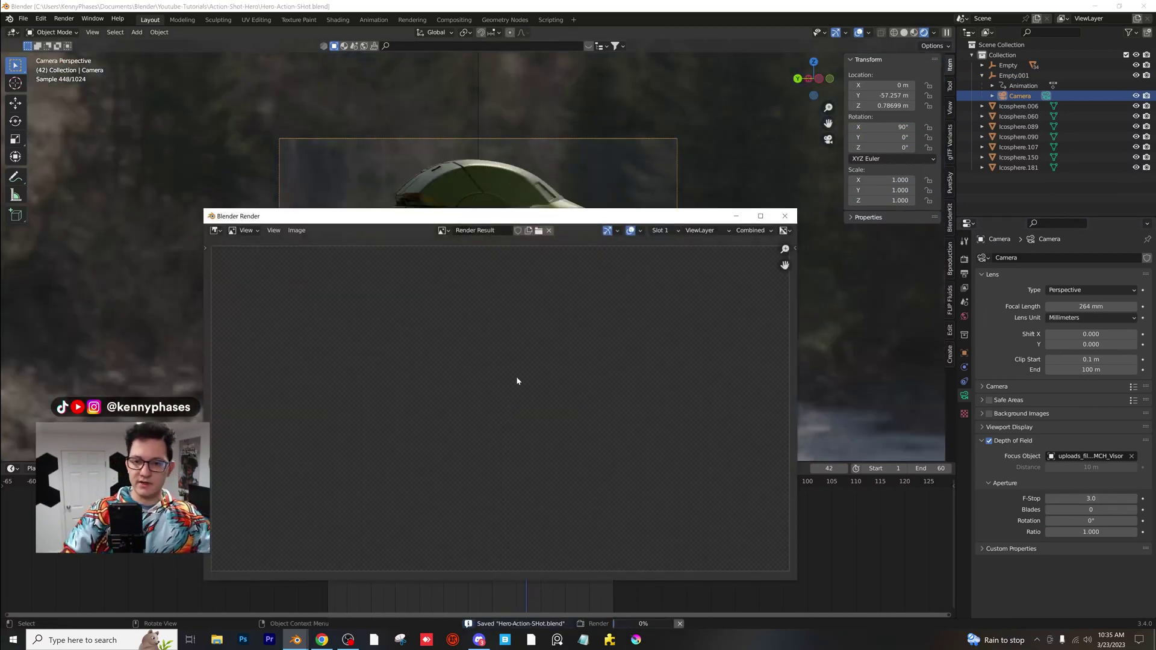
pyautogui.moveTo(551, 215); pyautogui.dragTo(592, 148)
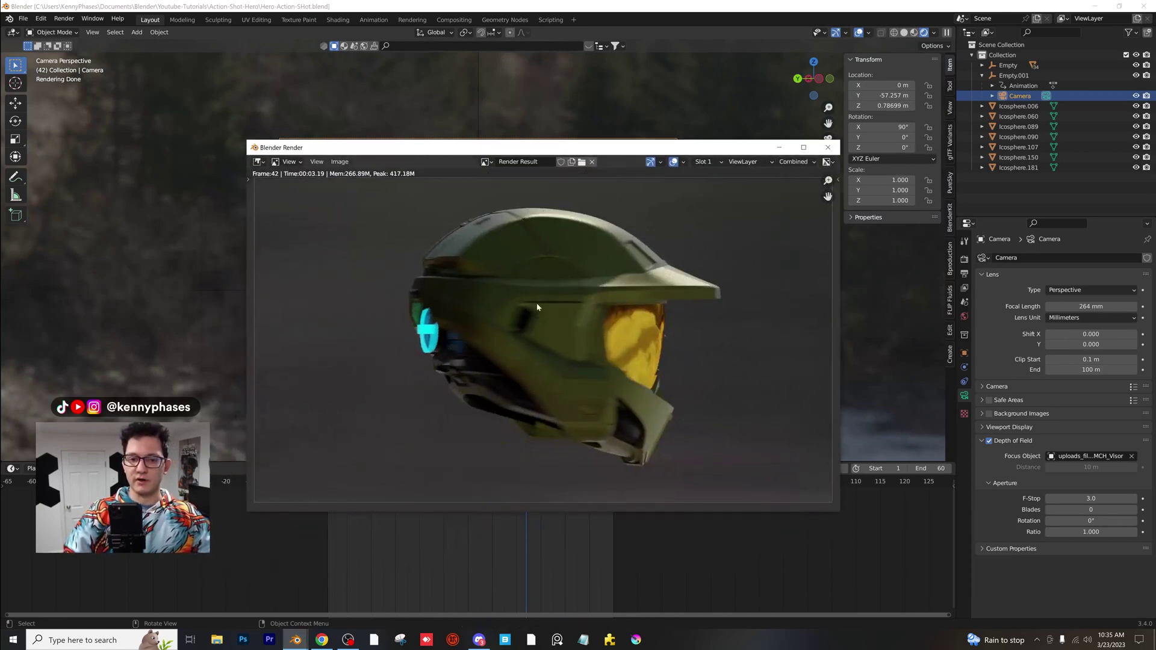
pyautogui.scroll(-1, 509, 280)
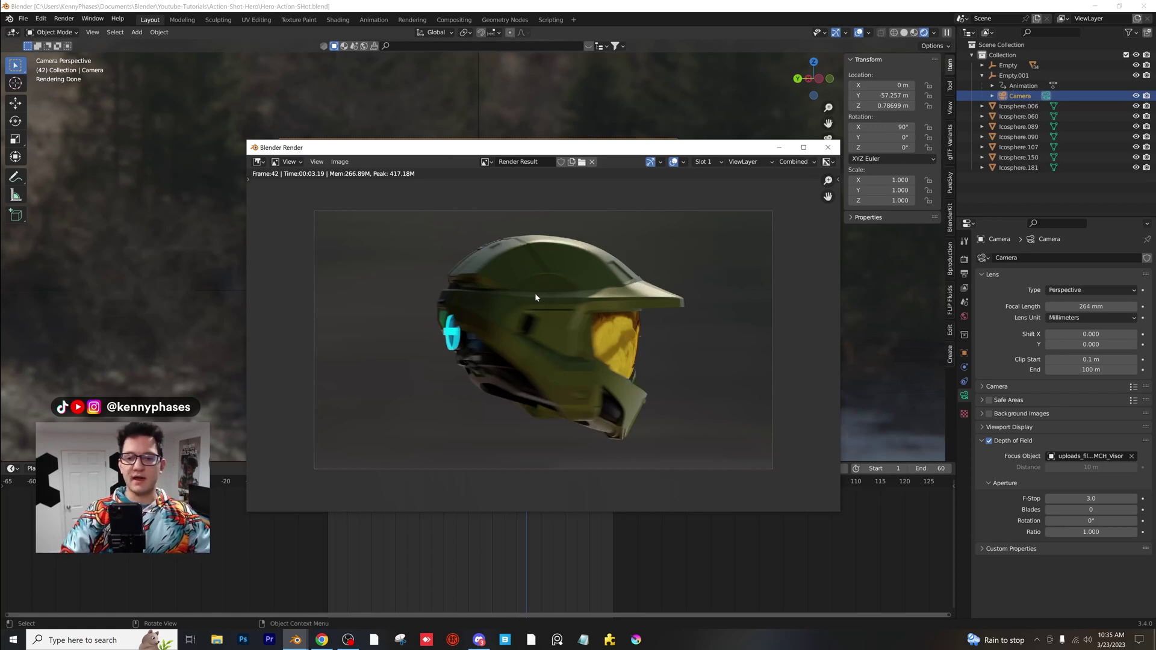
pyautogui.scroll(1, 534, 294)
pyautogui.scroll(-1, 535, 295)
pyautogui.scroll(1, 535, 299)
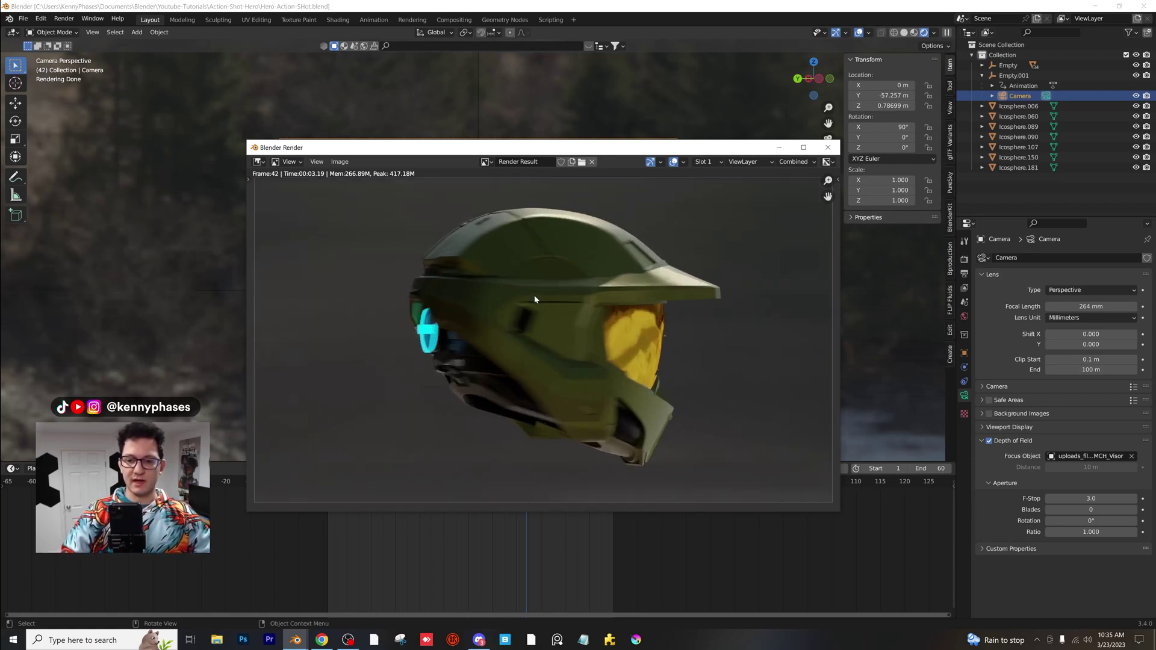
pyautogui.scroll(-1, 535, 299)
pyautogui.moveTo(610, 148); pyautogui.dragTo(541, 125)
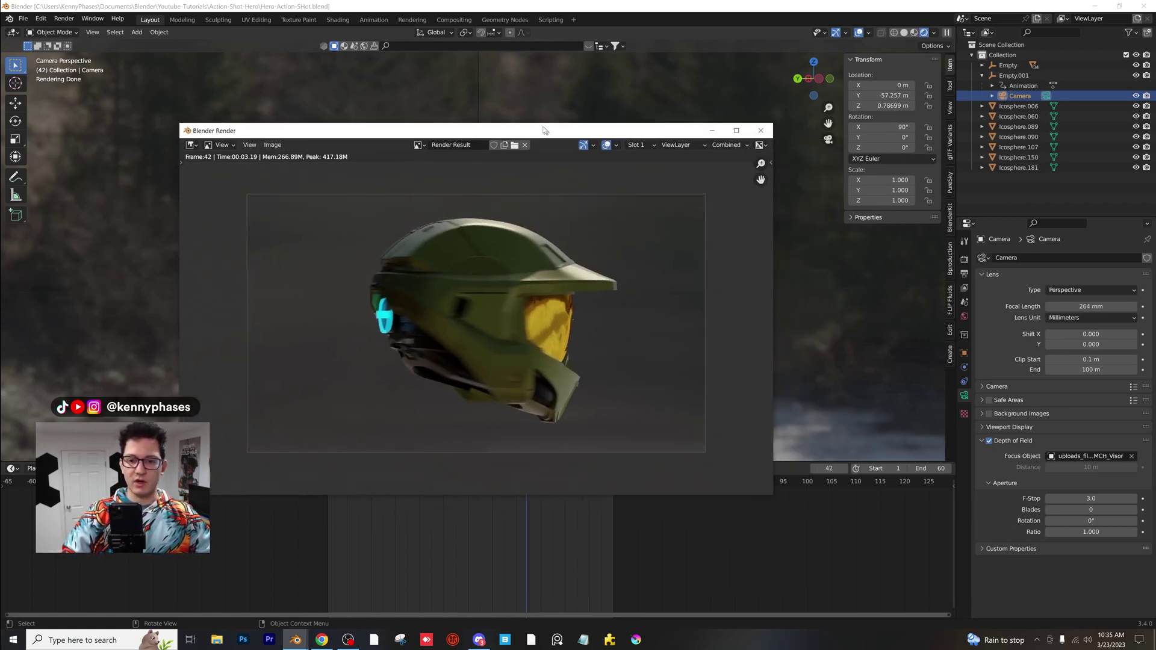
# Step: Close the test render, set the output resolution percentage to 50%, and save the file
pyautogui.click(760, 124)
pyautogui.click(965, 274)
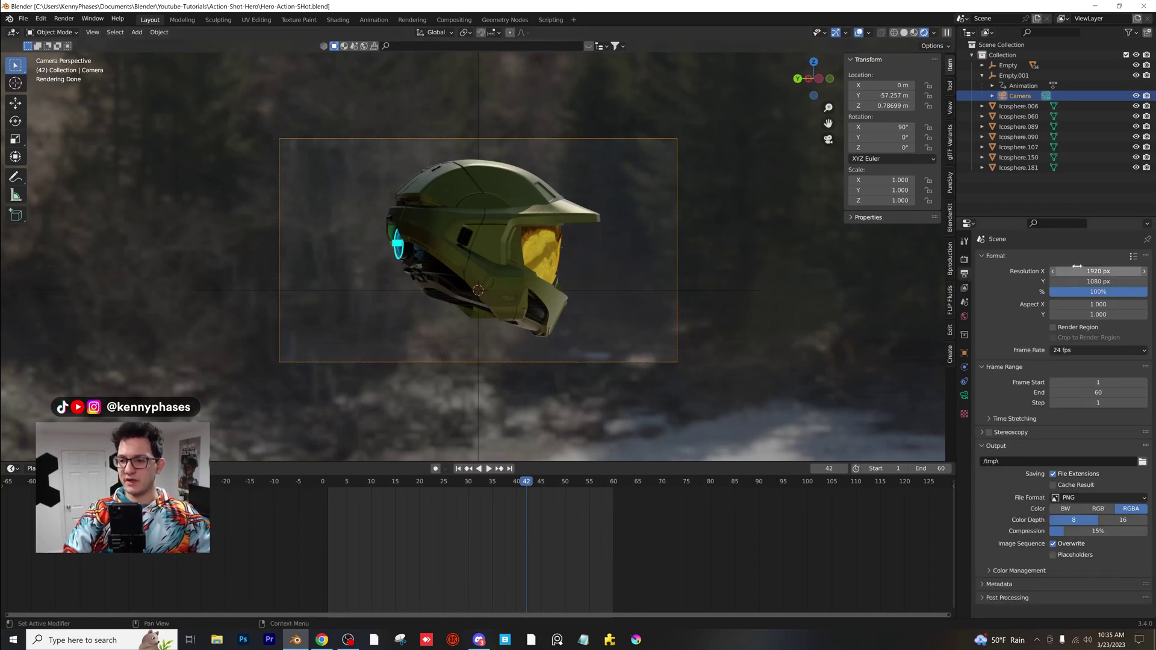
pyautogui.click(1099, 291)
pyautogui.write('50')
pyautogui.press('Return')
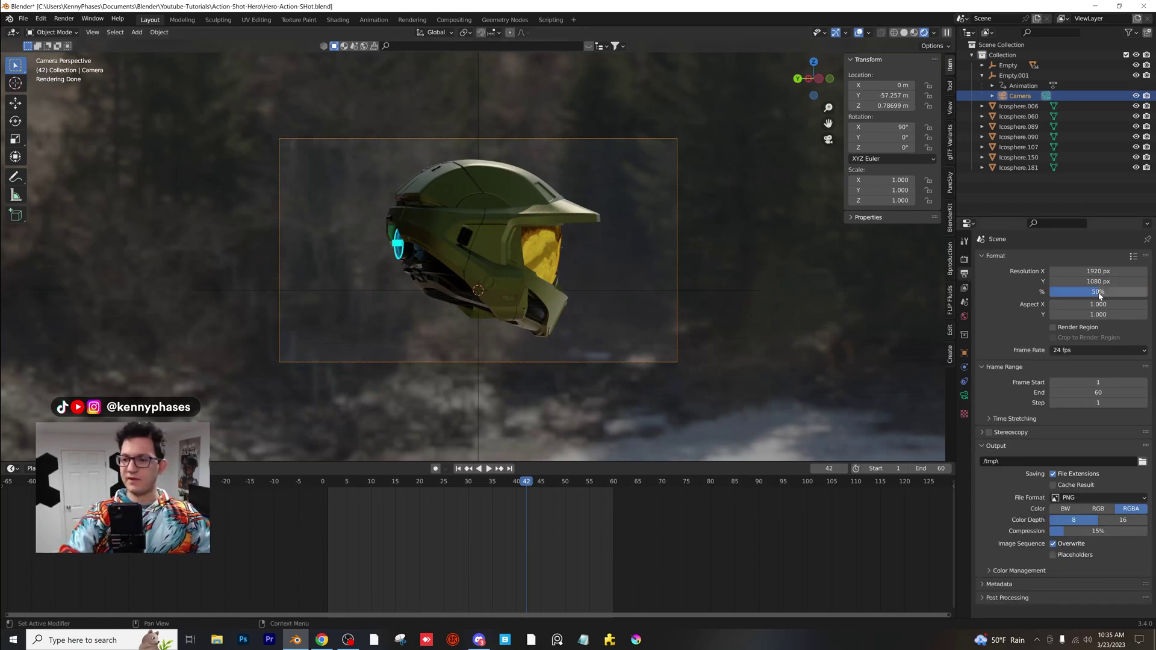
pyautogui.hotkey('ctrl', 's')
# Step: Set the render Max Samples to 25 and test-render frame 42, enlarging the render window to inspect the result
pyautogui.click(965, 260)
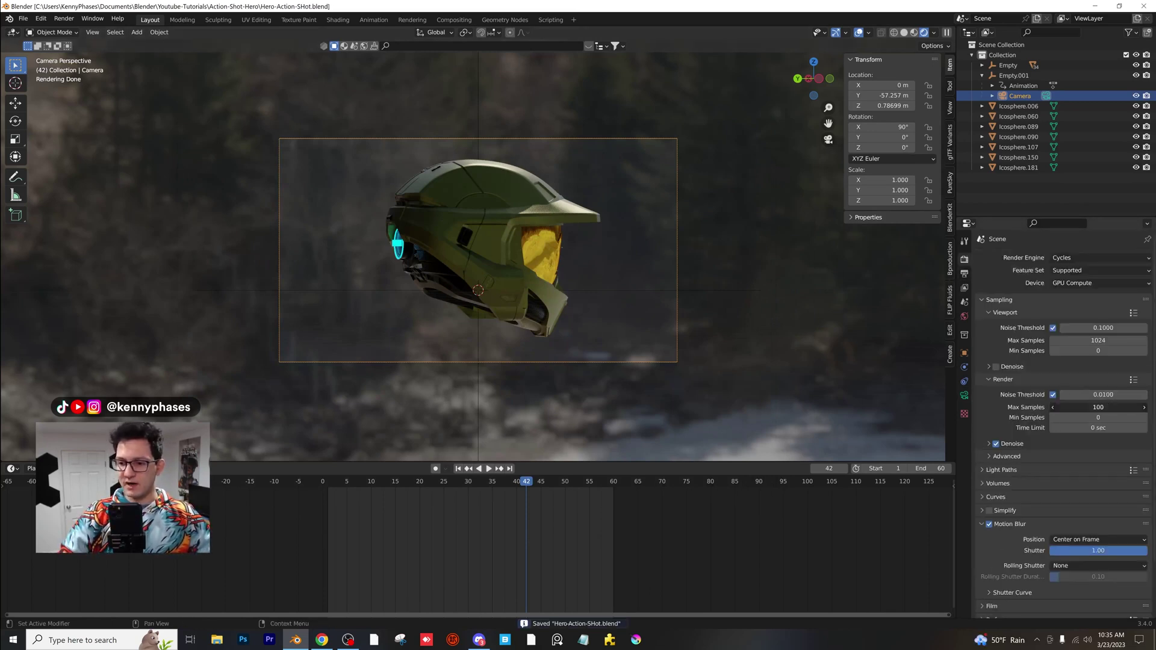
pyautogui.write('25')
pyautogui.press('Return')
pyautogui.press('F12')
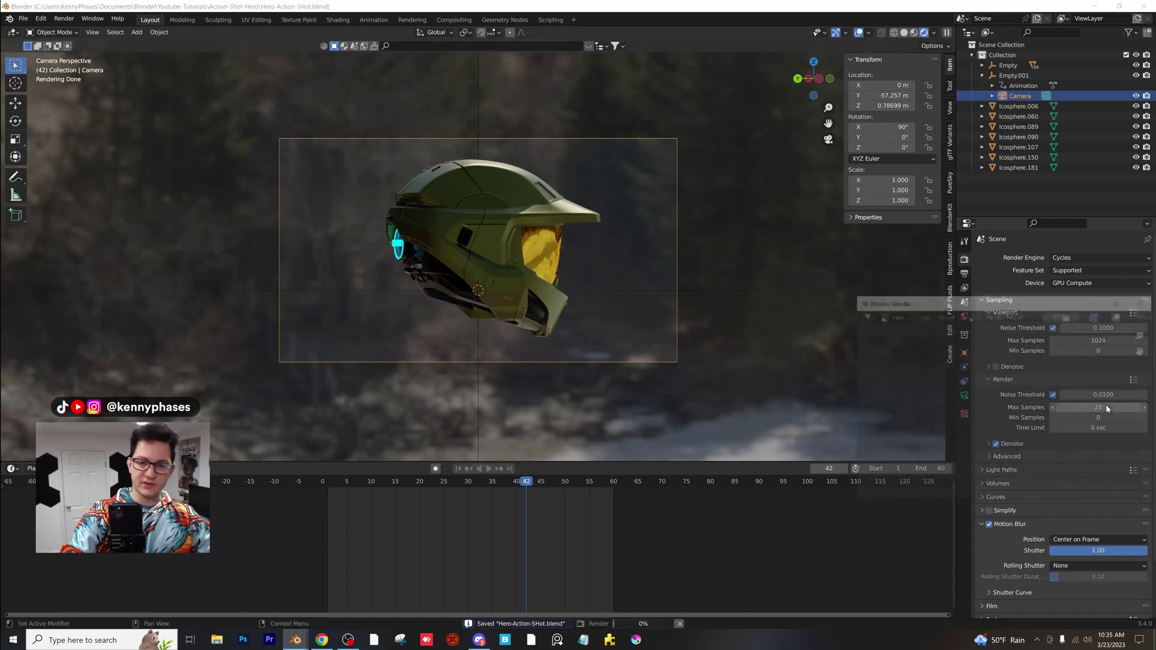
pyautogui.moveTo(1037, 301); pyautogui.dragTo(453, 156)
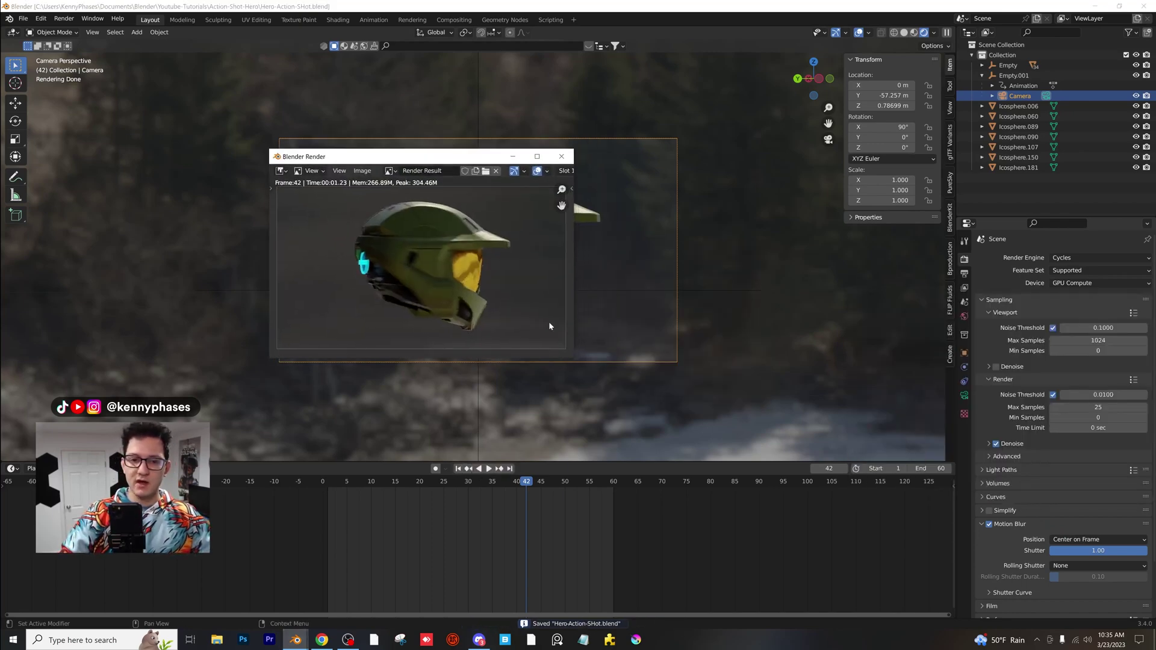
pyautogui.moveTo(578, 364); pyautogui.dragTo(672, 430)
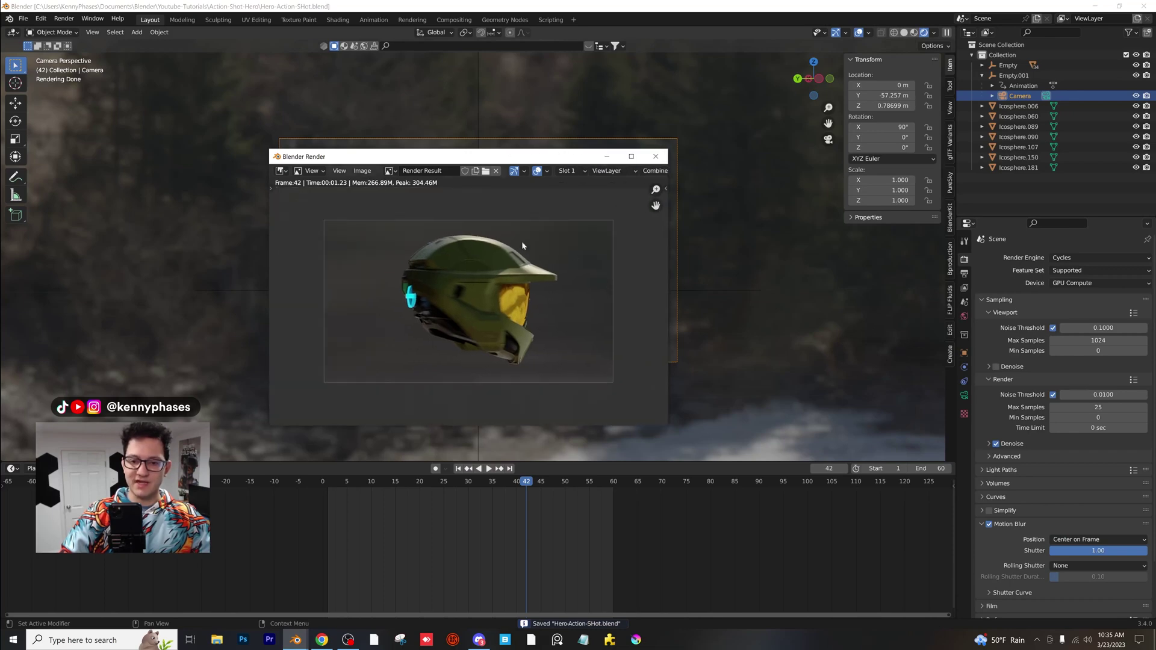
pyautogui.press('Escape')
# Step: Create a folder named halo in C:\tmp and set the render output path to C:\tmp\halo\helmet
pyautogui.click(964, 273)
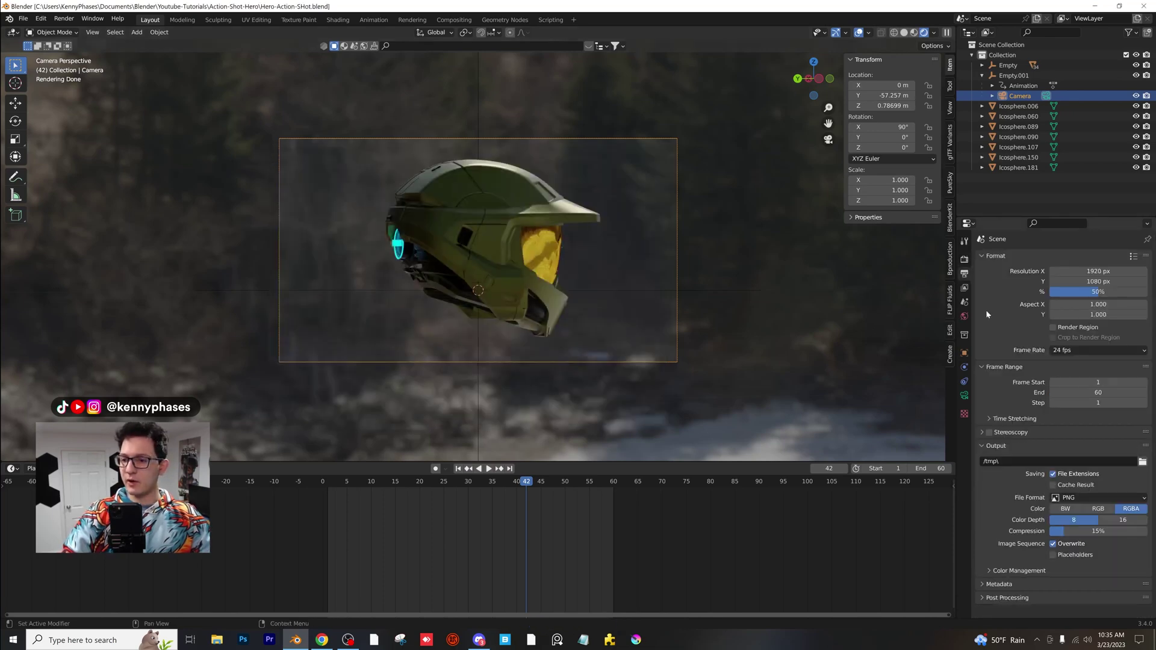
pyautogui.click(1141, 461)
pyautogui.click(415, 168)
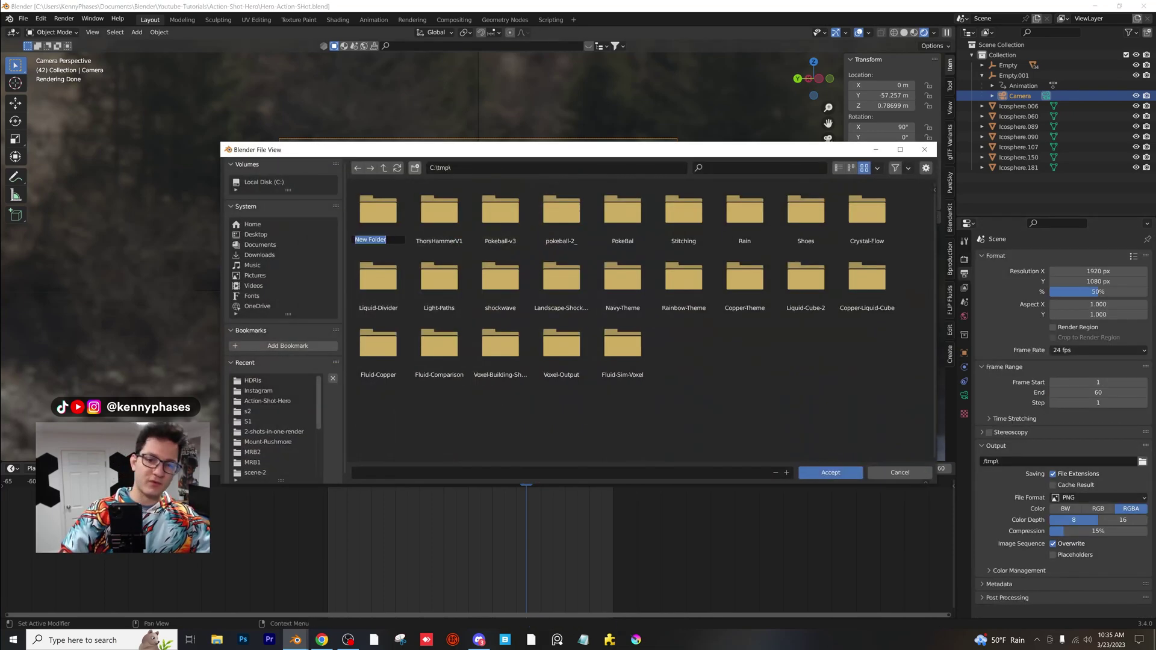
pyautogui.write('halo')
pyautogui.press('Return')
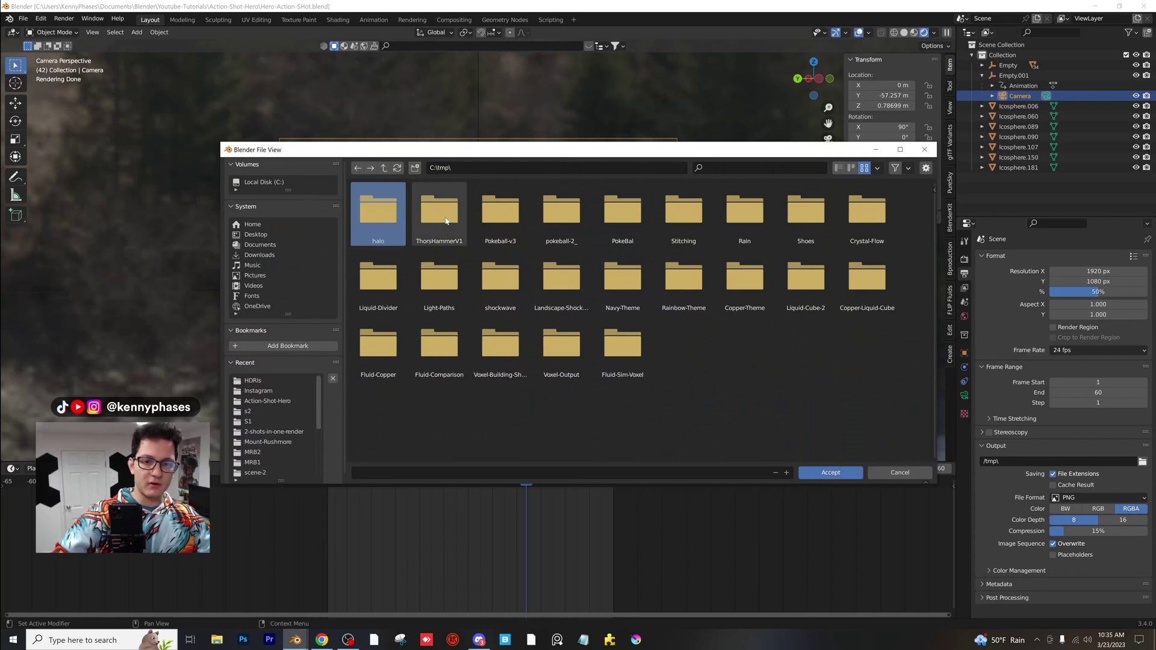
pyautogui.doubleClick(390, 214)
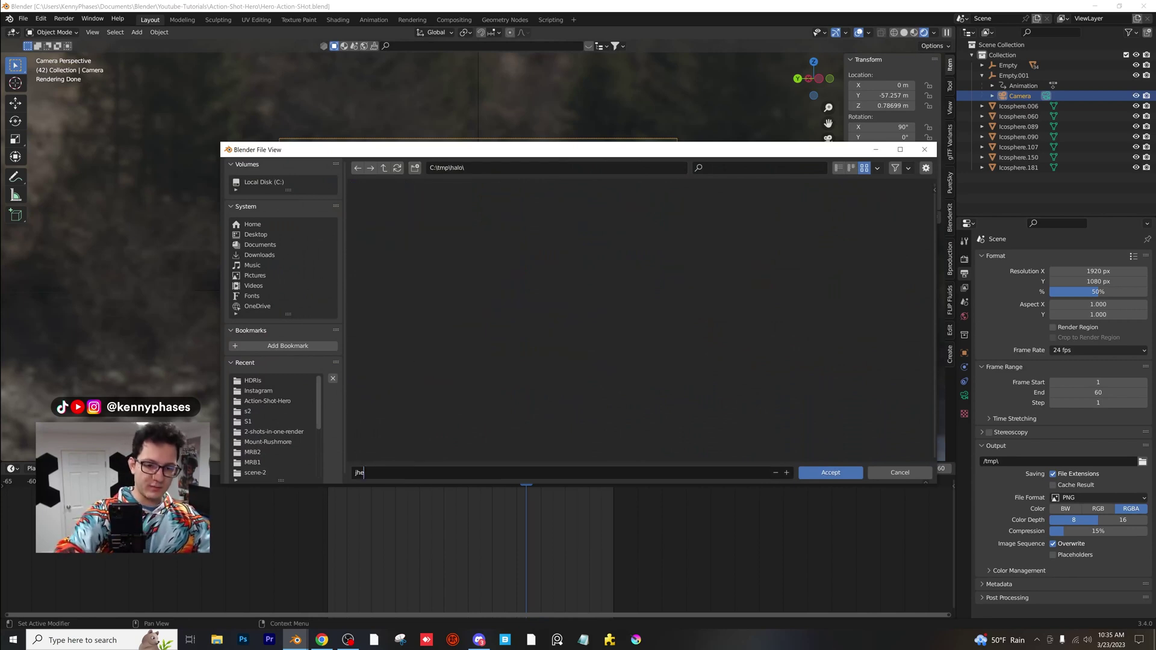
pyautogui.write('helmet')
pyautogui.press('Return')
pyautogui.press('Return')
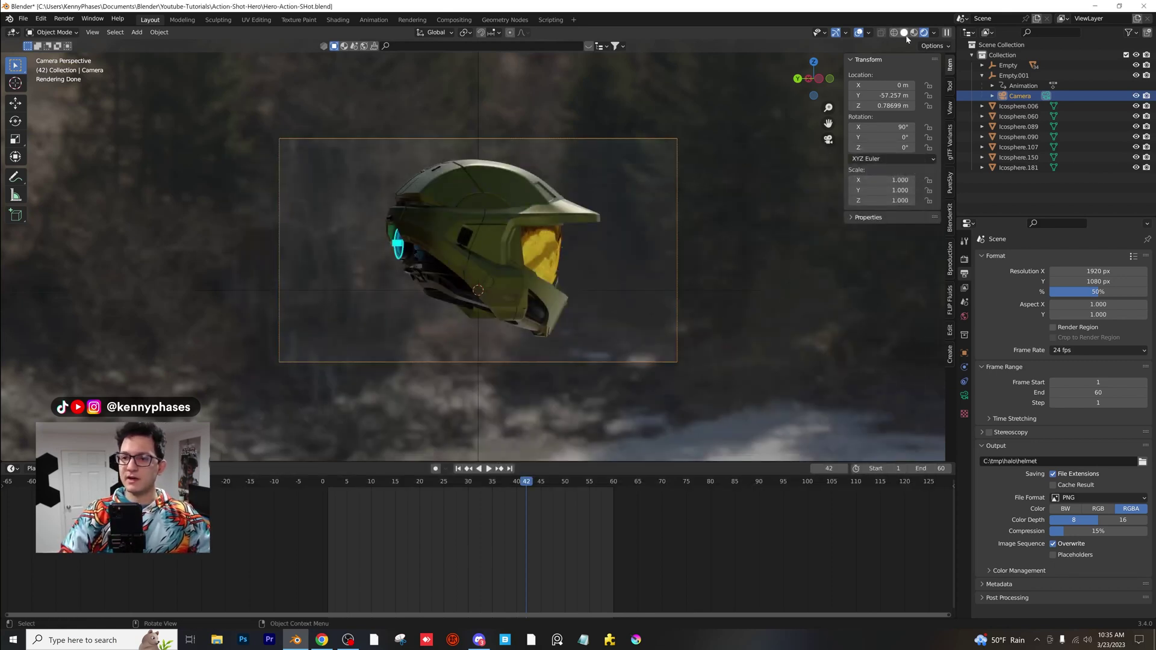
# Step: Save the file with the viewport in solid shading and render the full 60-frame animation, closing the render window when it finishes
pyautogui.click(904, 33)
pyautogui.hotkey('ctrl', 's')
pyautogui.click(64, 18)
pyautogui.click(90, 40)
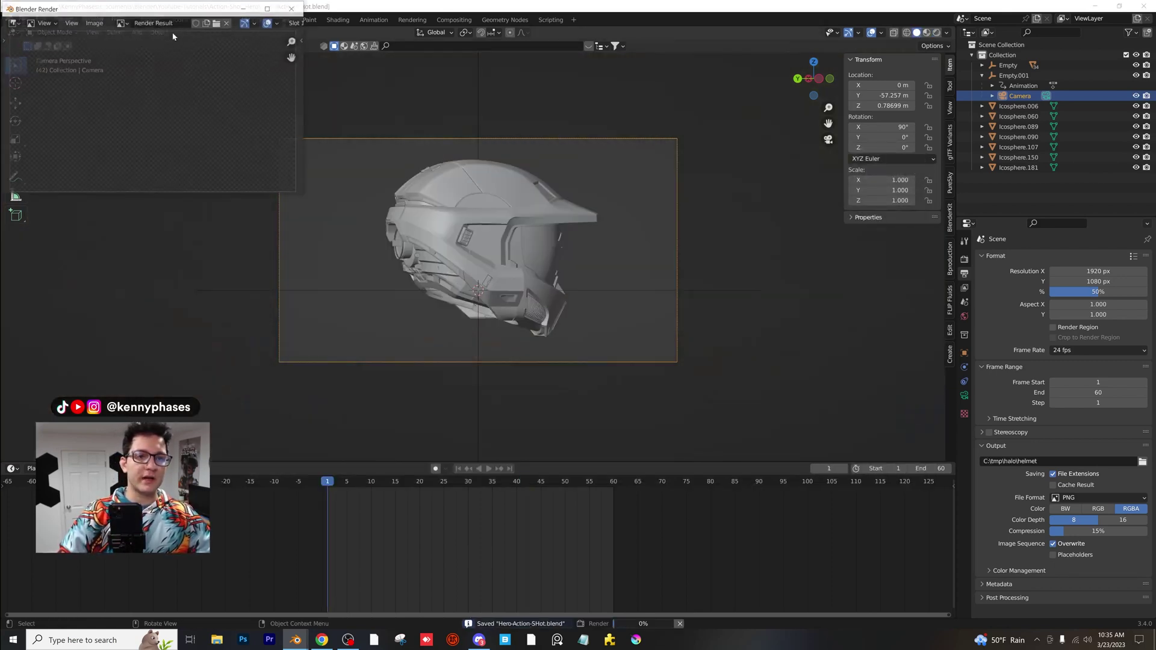
pyautogui.moveTo(144, 8); pyautogui.dragTo(520, 138)
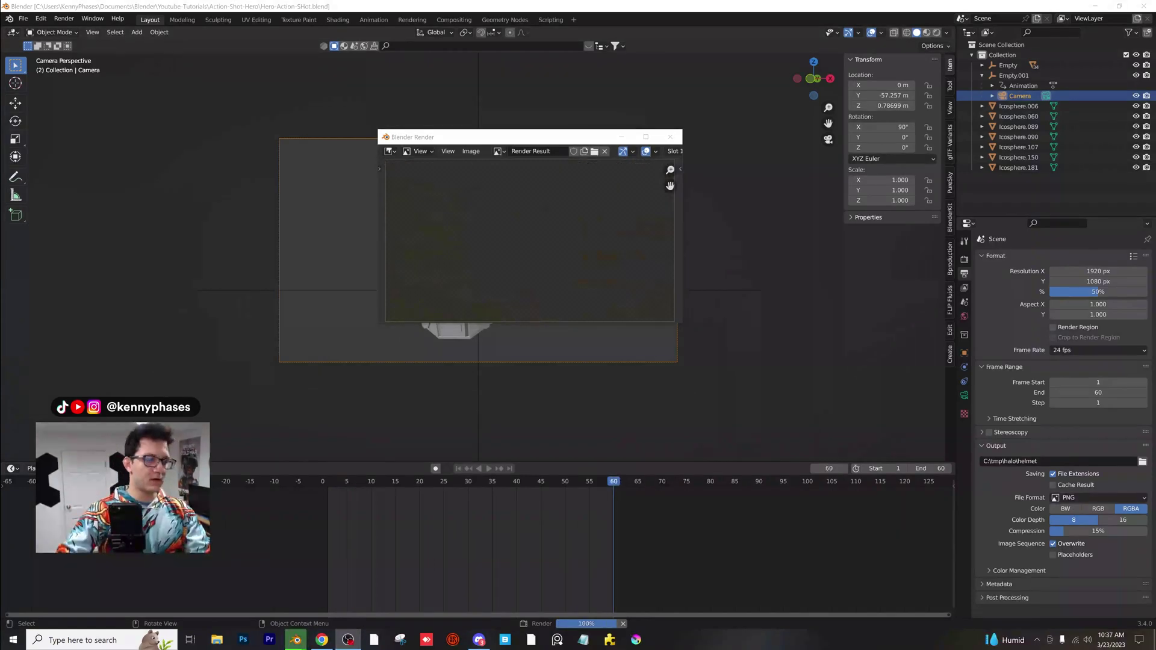
pyautogui.keyDown('alt'); pyautogui.scroll(-18, 650, 216); pyautogui.keyUp('alt')
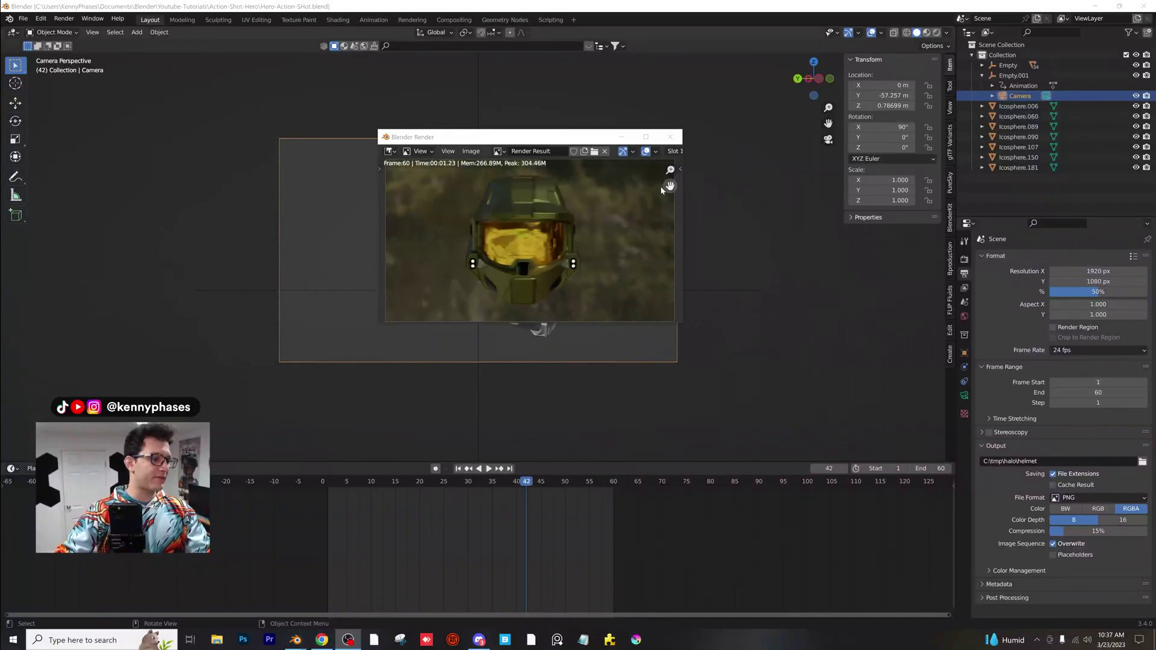
pyautogui.click(669, 140)
# Step: Create a new file from the Video Editing template
pyautogui.click(25, 19)
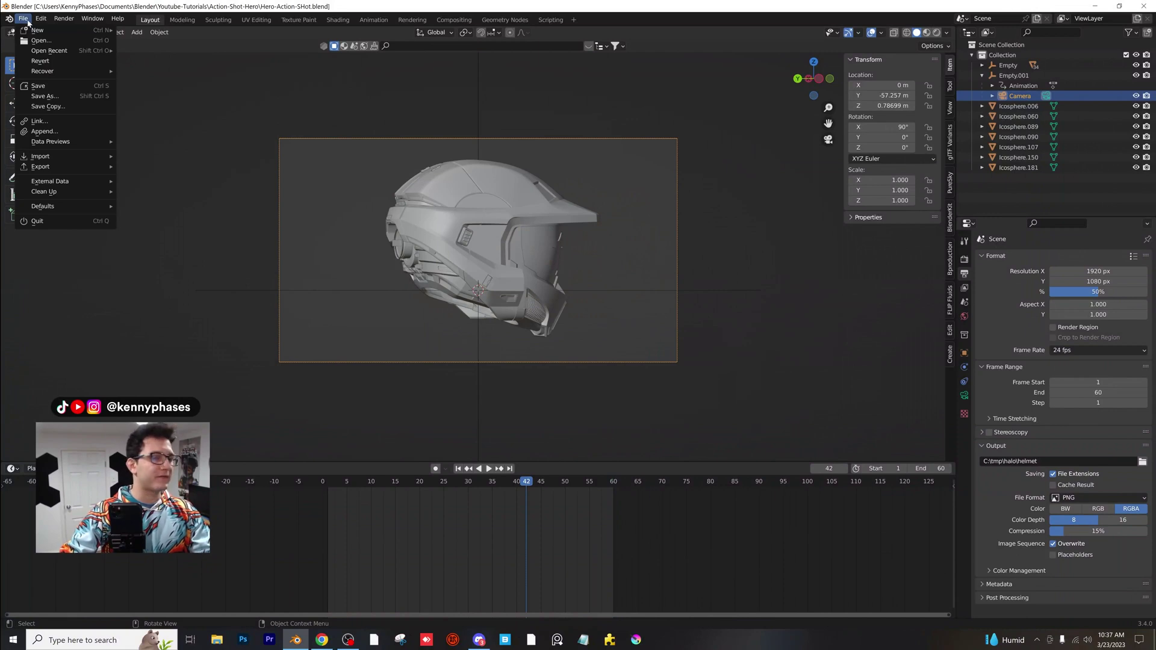
pyautogui.moveTo(54, 30)
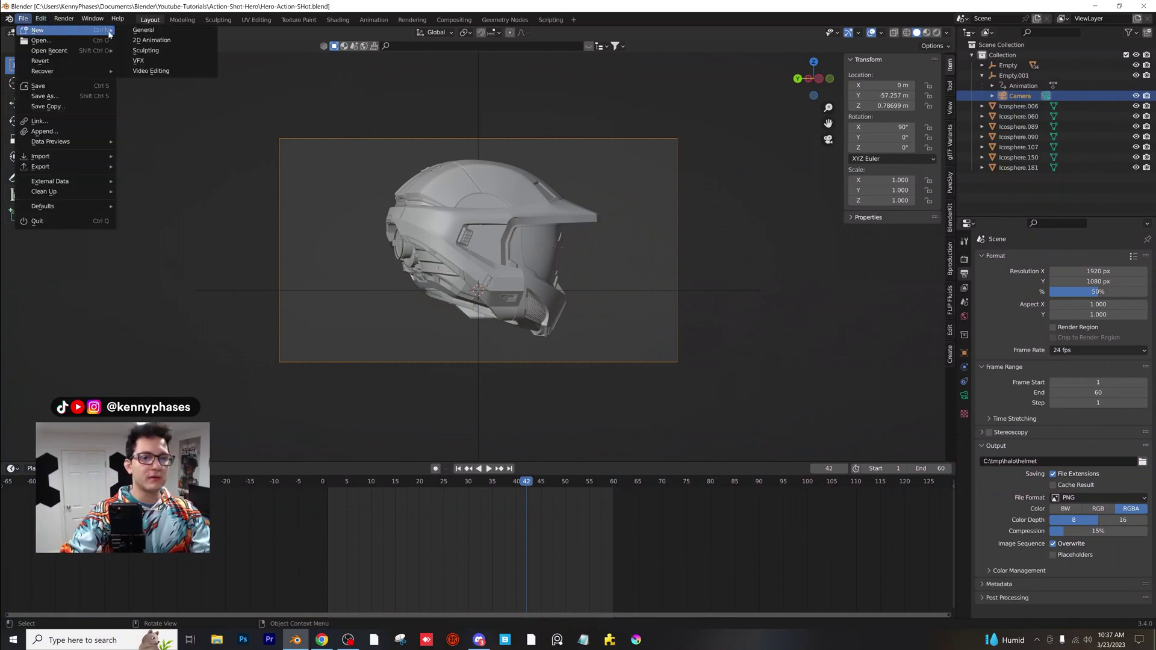
pyautogui.click(194, 72)
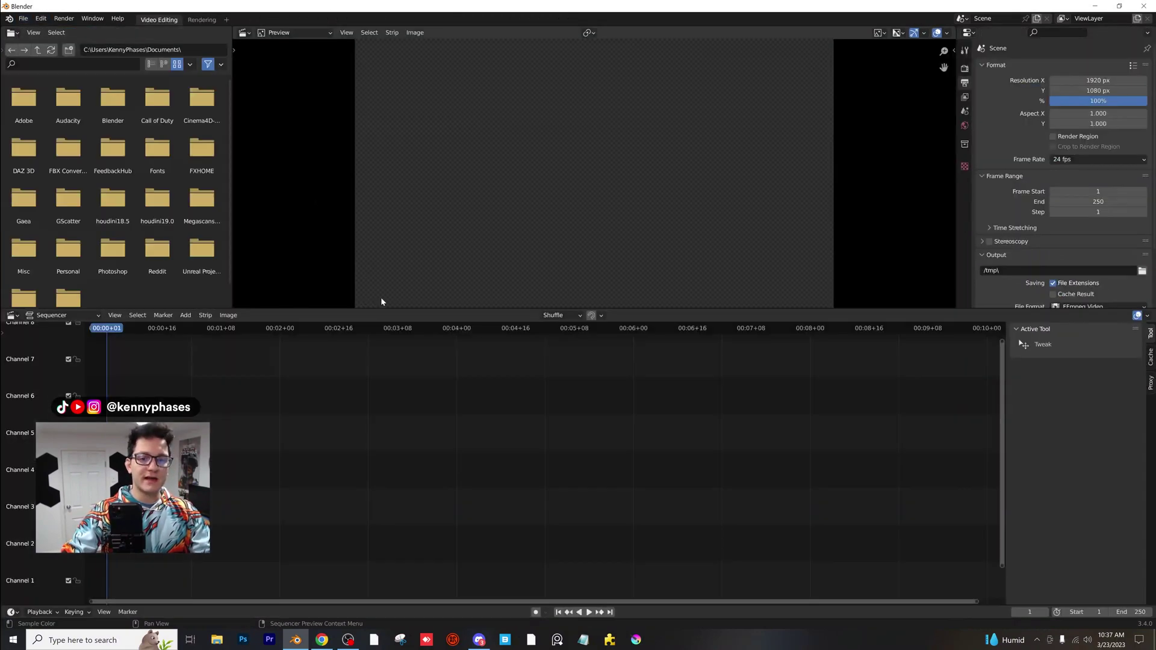
# Step: Add all rendered frames, helmet0060.png through helmet0001.png from the halo folder, to the sequencer as one image sequence strip
pyautogui.click(186, 315)
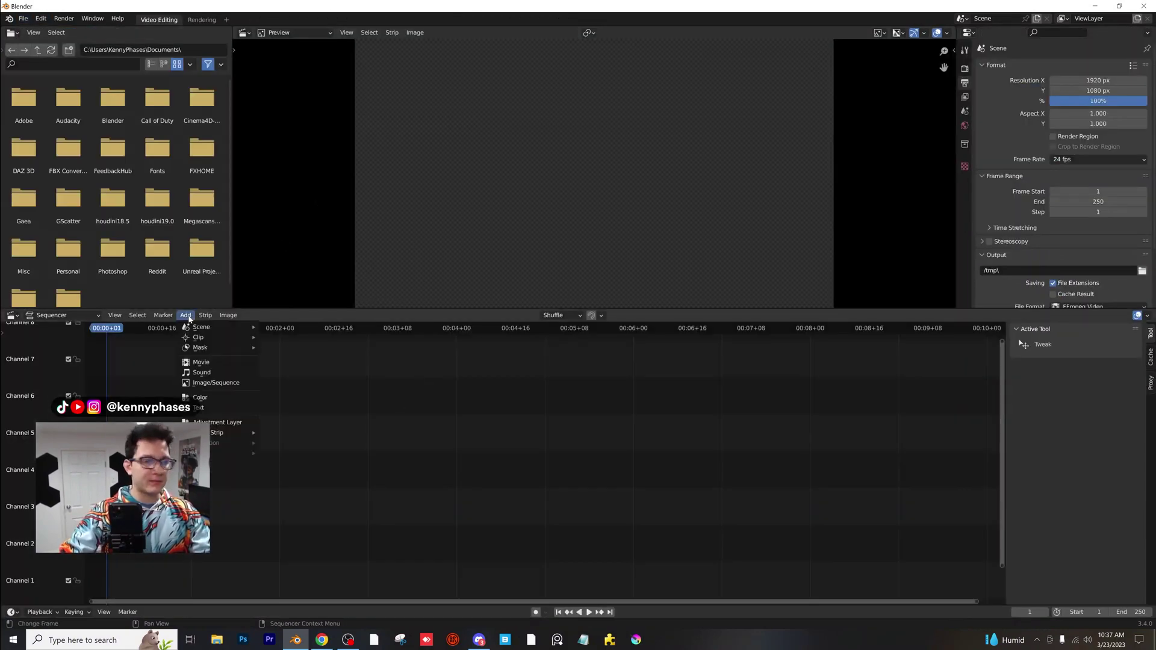
pyautogui.click(245, 383)
pyautogui.click(250, 381)
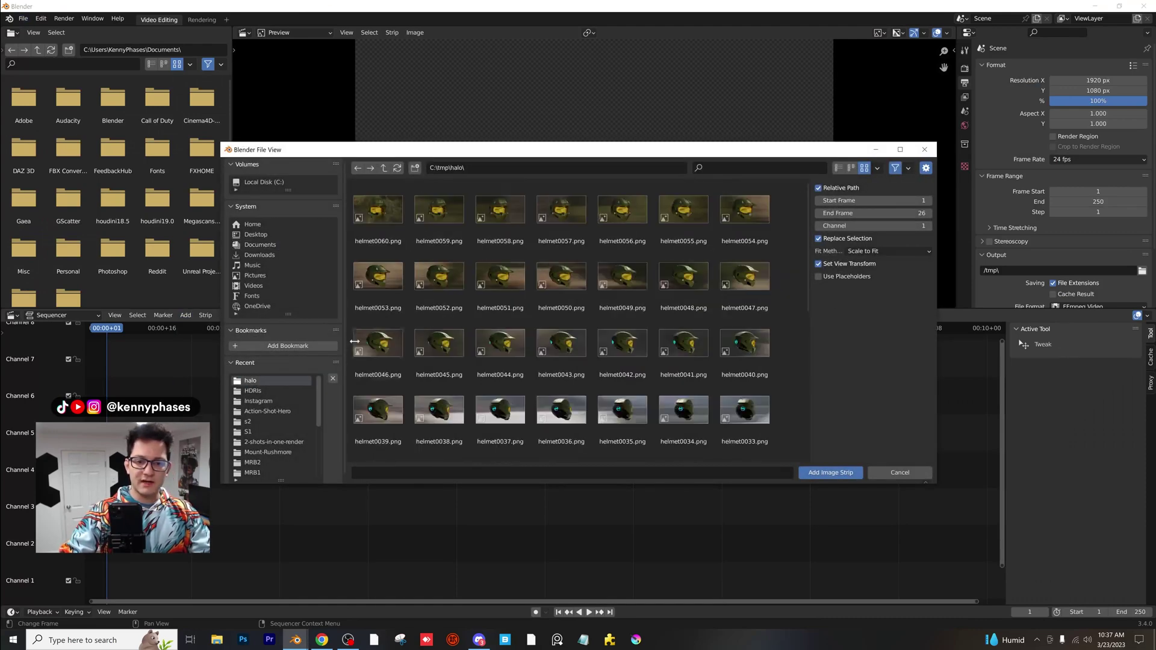
pyautogui.click(377, 209)
pyautogui.moveTo(807, 232); pyautogui.dragTo(804, 380)
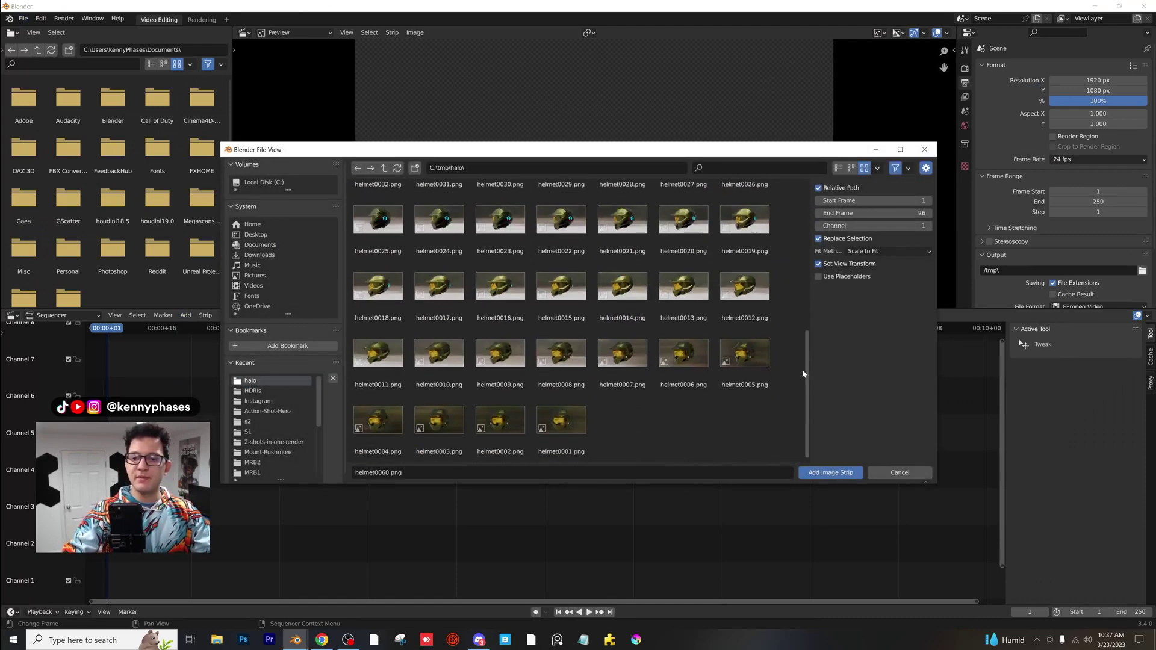
pyautogui.keyDown('shift'); pyautogui.click(562, 419); pyautogui.keyUp('shift')
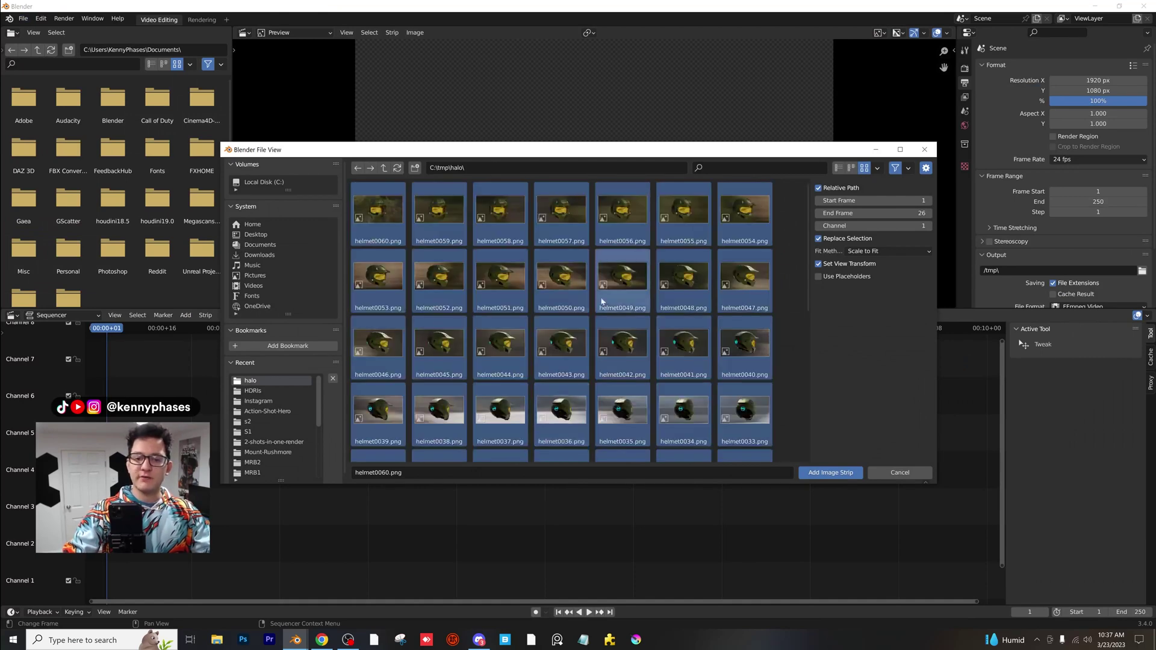
pyautogui.click(831, 472)
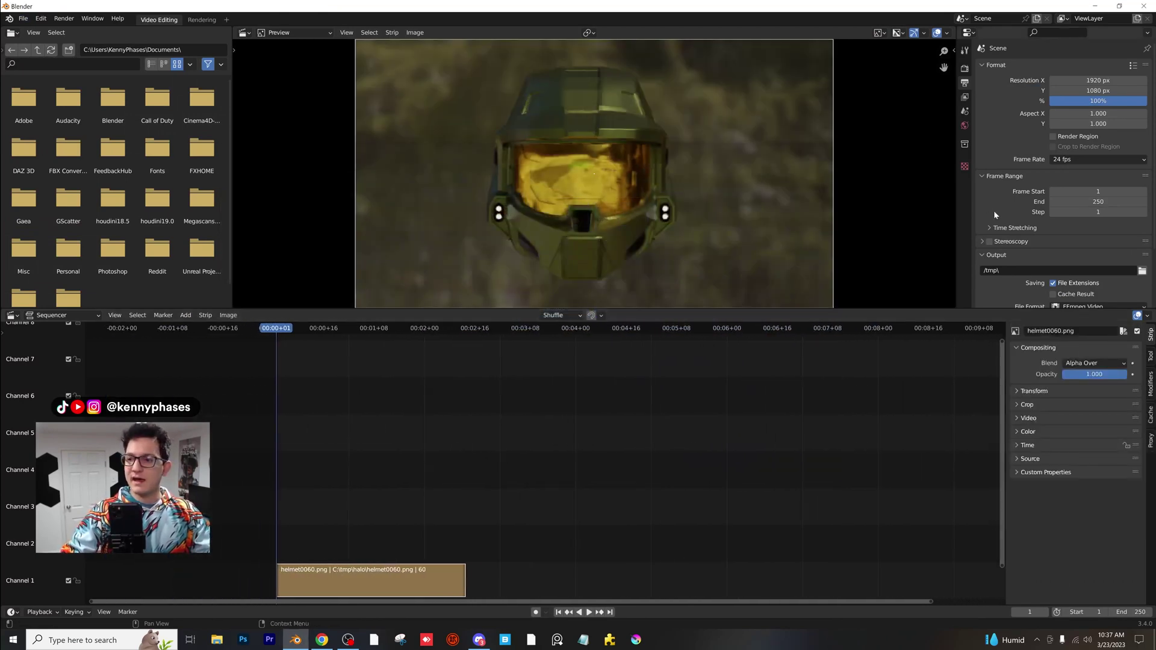
# Step: Set the End frame of the video project's frame range to 60
pyautogui.doubleClick(1084, 202)
pyautogui.write('60')
pyautogui.press('Return')
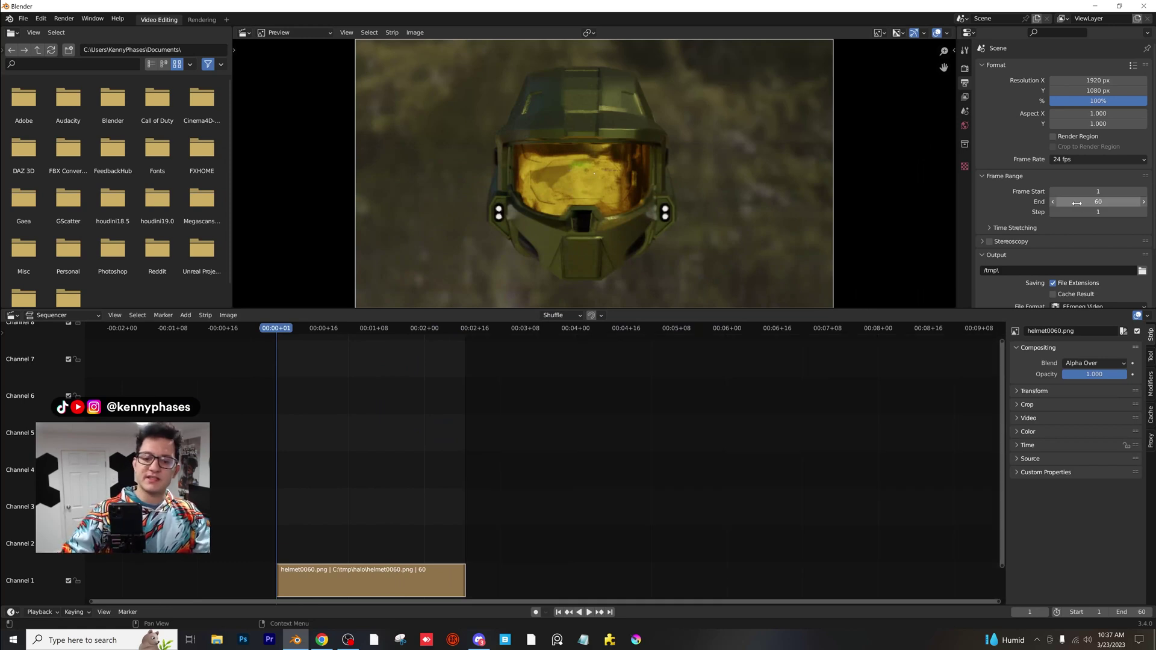
# Step: Play and scrub the helmet strip to check the order of its frames
pyautogui.scroll(3, 377, 382)
pyautogui.moveTo(367, 425); pyautogui.dragTo(563, 438, button='middle')
pyautogui.scroll(4, 516, 439)
pyautogui.scroll(-2, 507, 433)
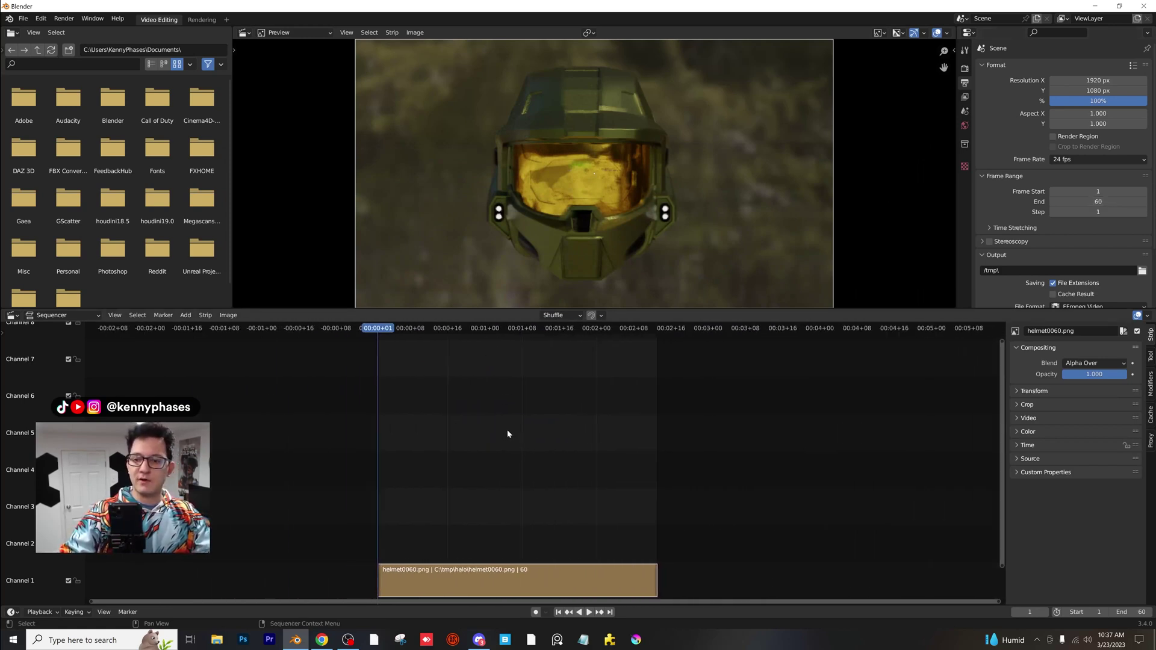
pyautogui.press('space')
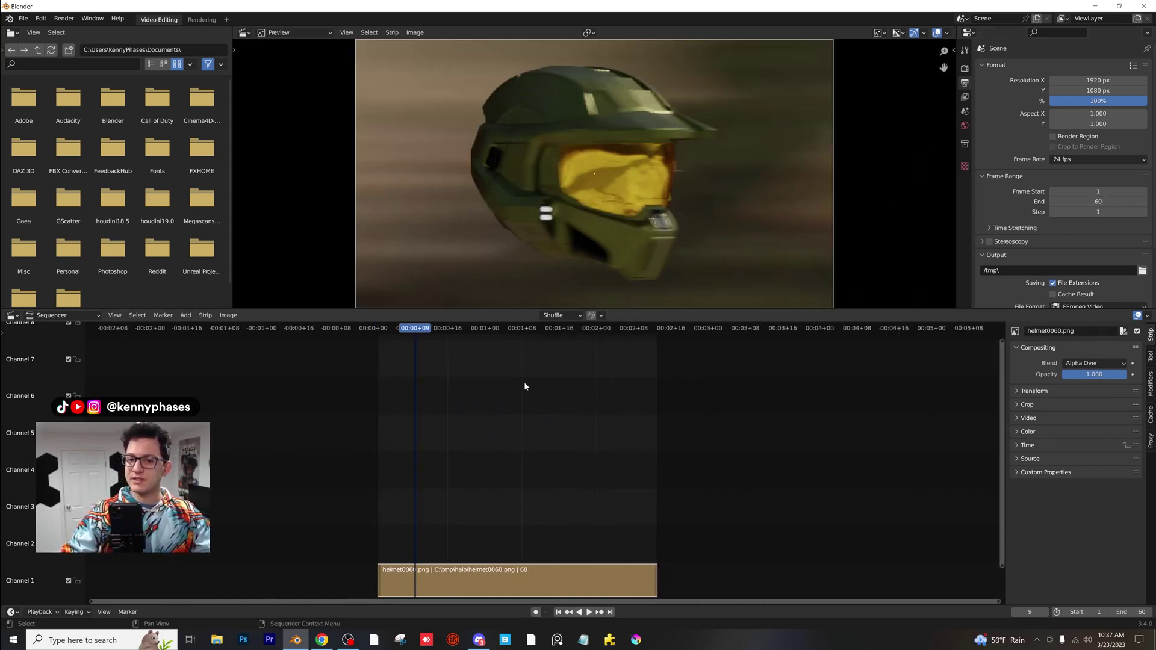
pyautogui.moveTo(419, 331)
pyautogui.mouseDown()
pyautogui.moveTo(447, 335)
pyautogui.moveTo(381, 333)
pyautogui.moveTo(426, 335)
pyautogui.mouseUp()
pyautogui.press('Escape')
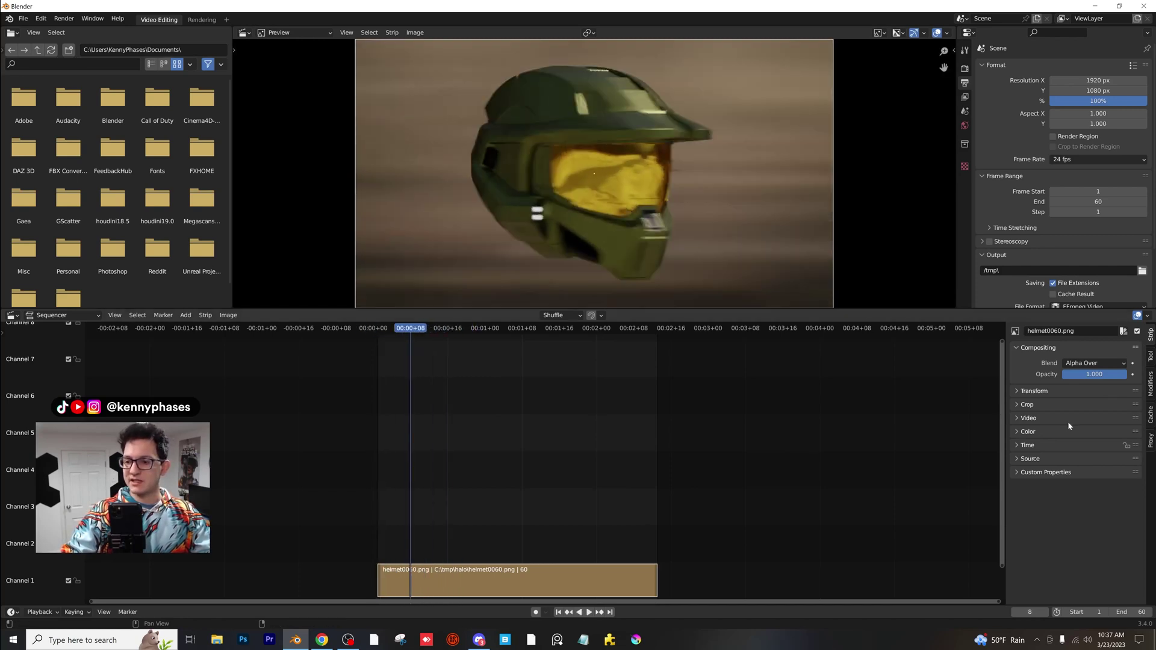
# Step: Enable Reverse Frames on the helmet strip and play the sequence back in an enlarged preview
pyautogui.click(1069, 420)
pyautogui.click(1088, 446)
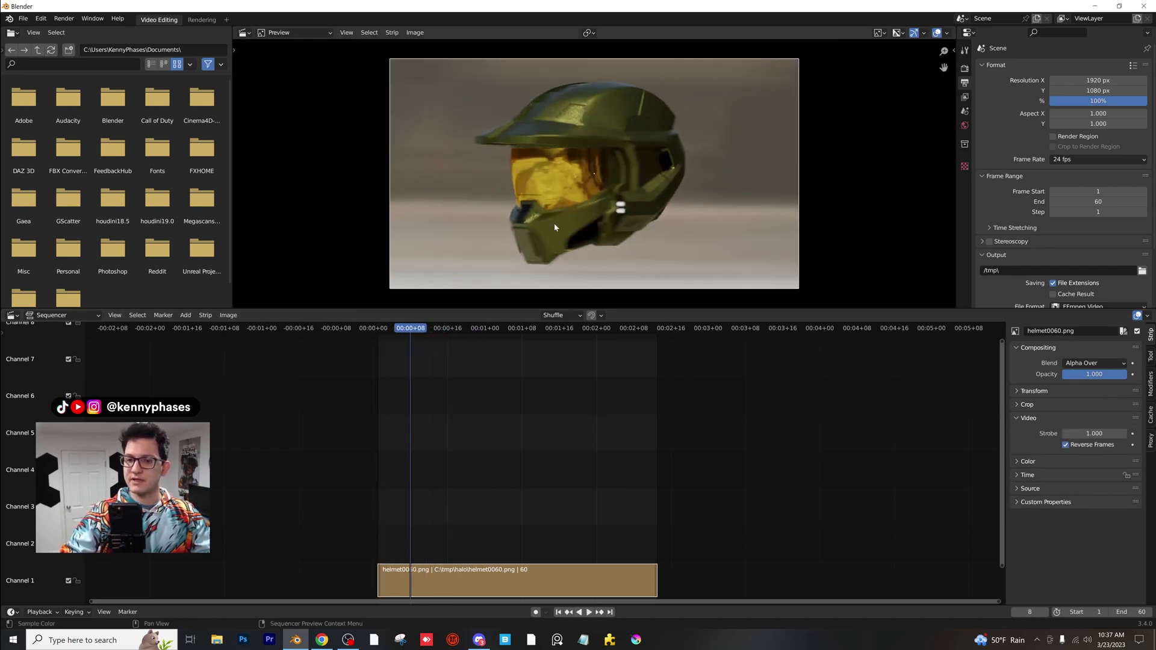
pyautogui.press('space')
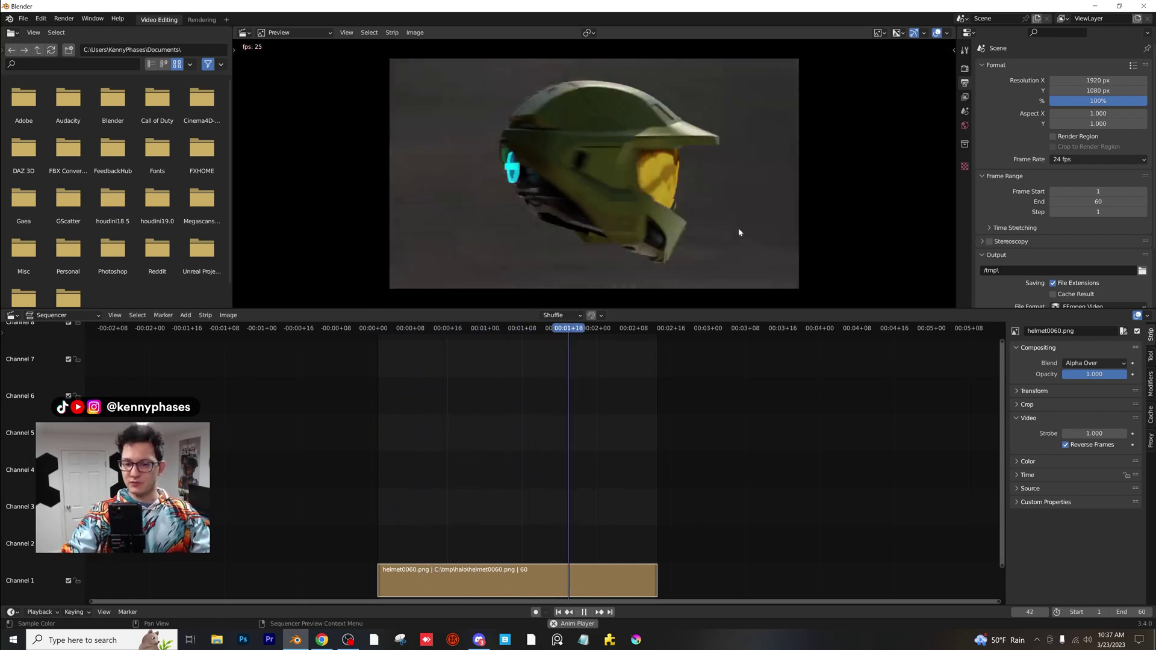
pyautogui.moveTo(822, 236); pyautogui.dragTo(762, 233, button='middle')
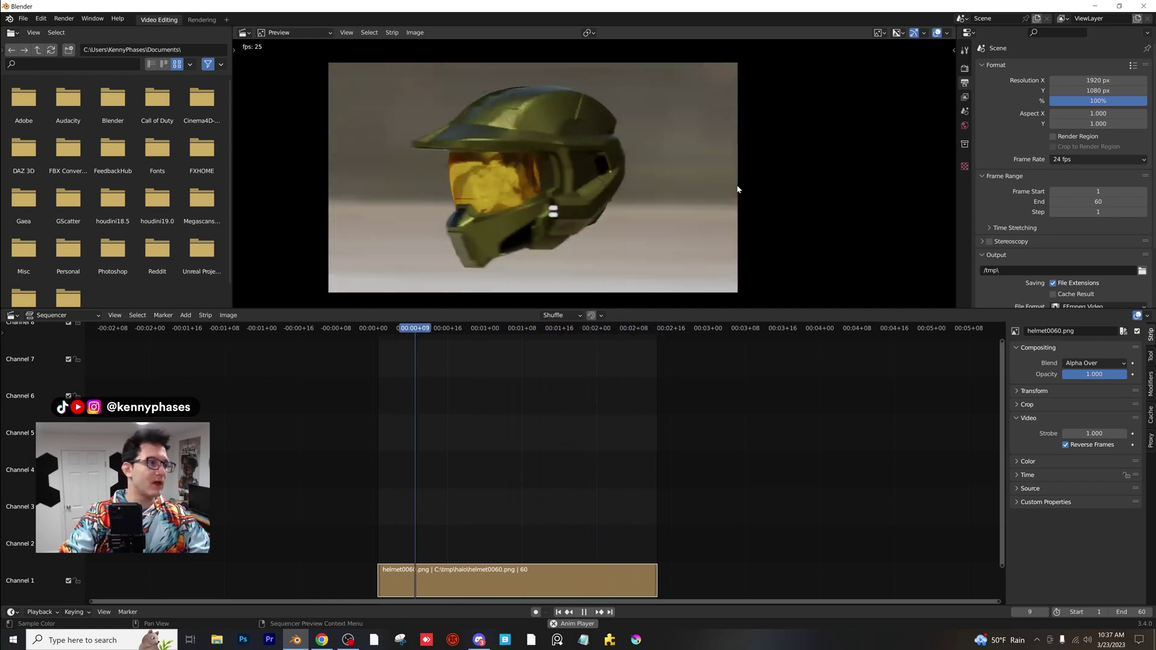
pyautogui.moveTo(787, 308); pyautogui.dragTo(787, 387)
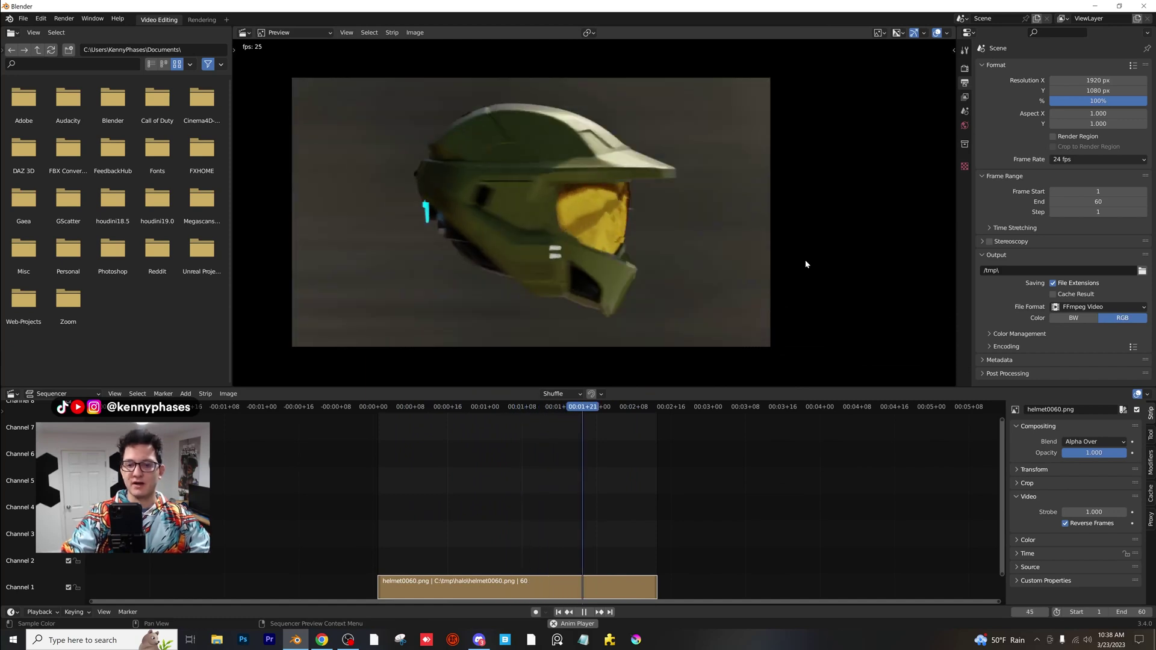
pyautogui.press('space')
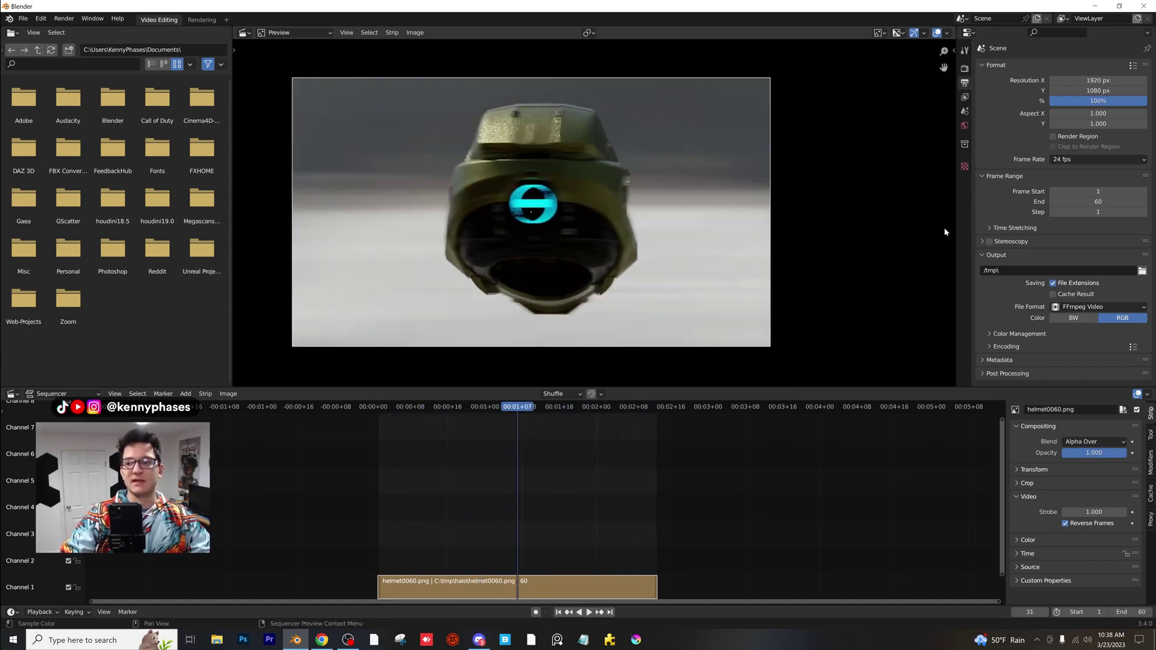
# Step: Set the frame rate to 30 fps and play the sequence to check its speed
pyautogui.click(1088, 160)
pyautogui.click(1088, 217)
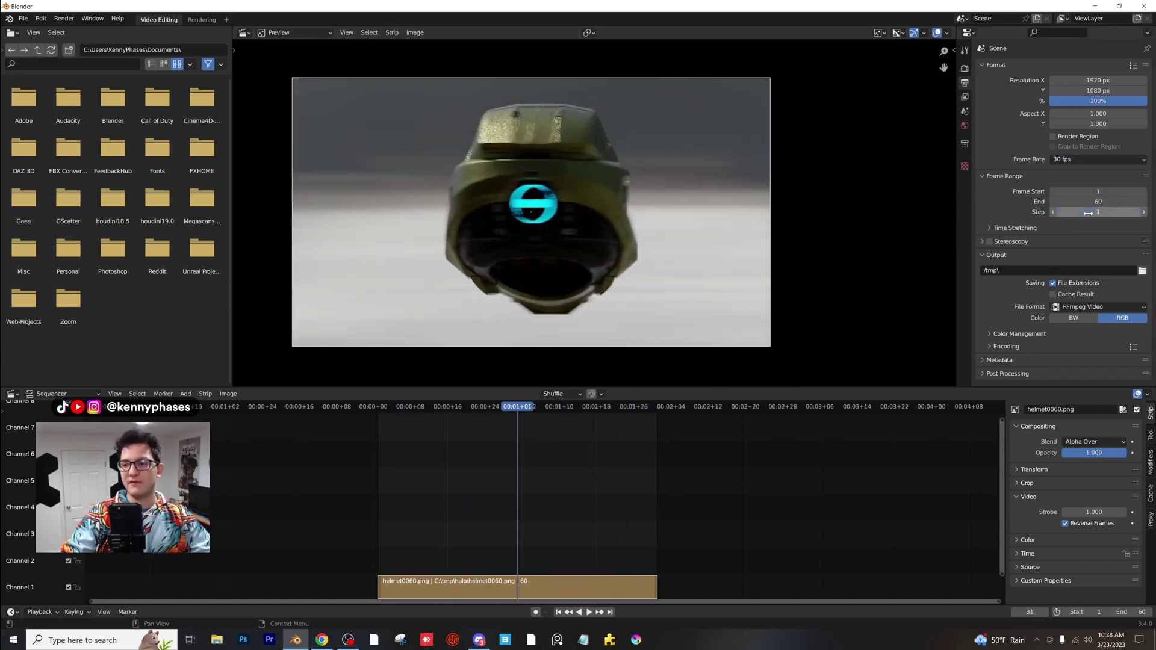
pyautogui.press('space')
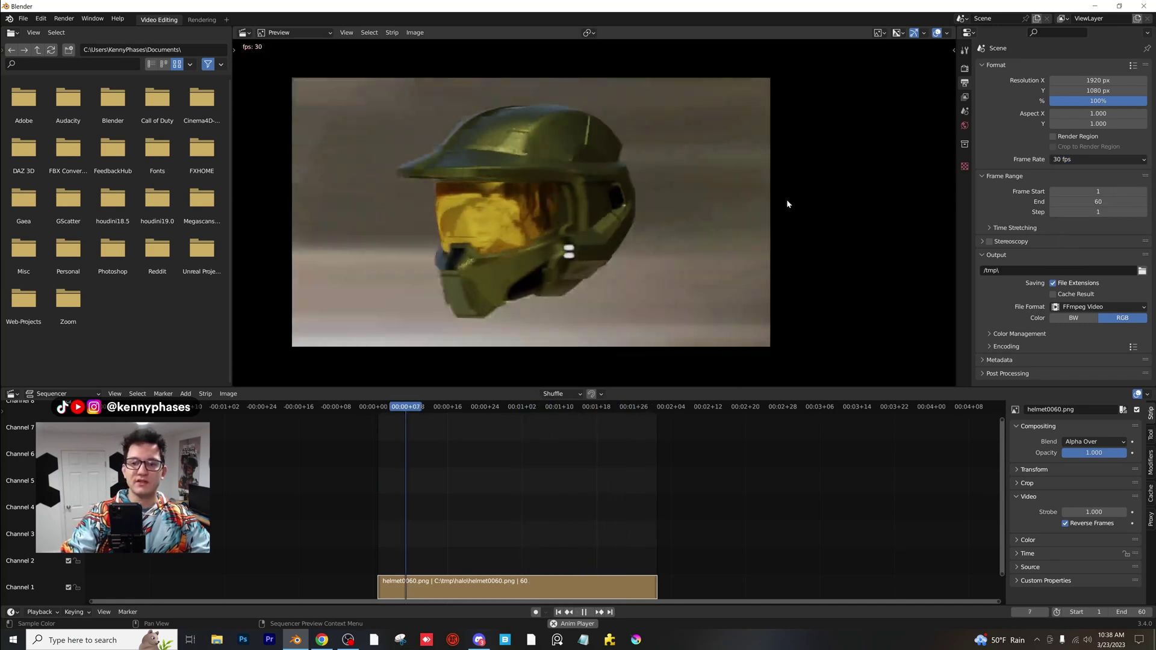
pyautogui.press('space')
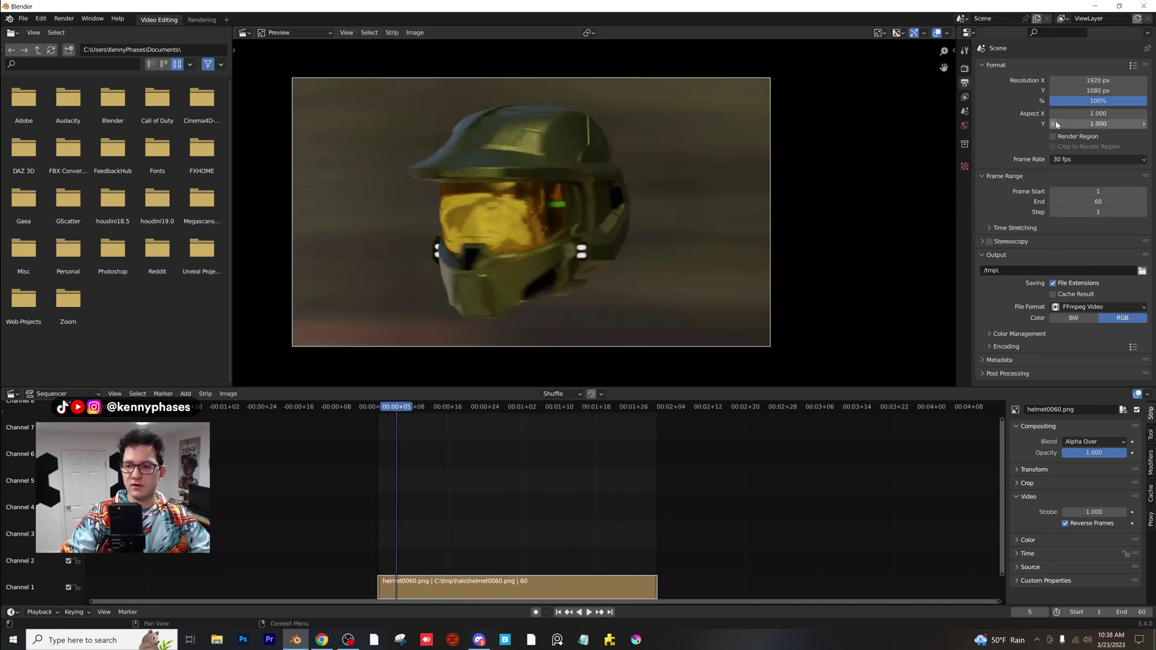
# Step: Try a 60 fps frame rate and play the sequence to compare its speed
pyautogui.click(1097, 160)
pyautogui.click(1084, 242)
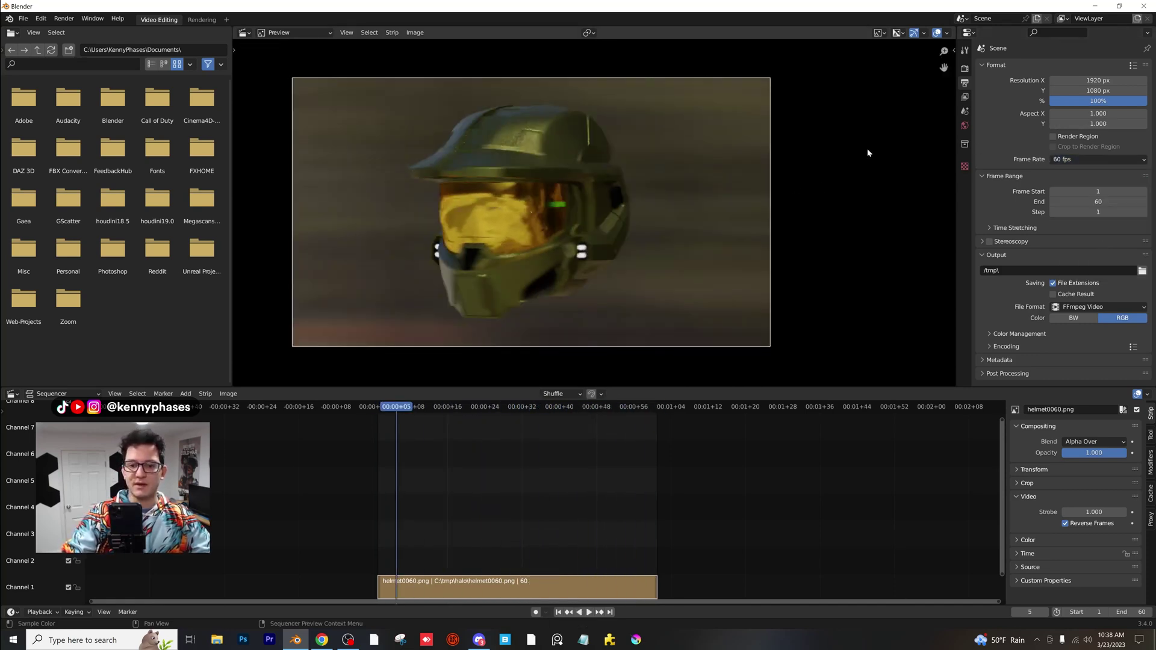
pyautogui.press('space')
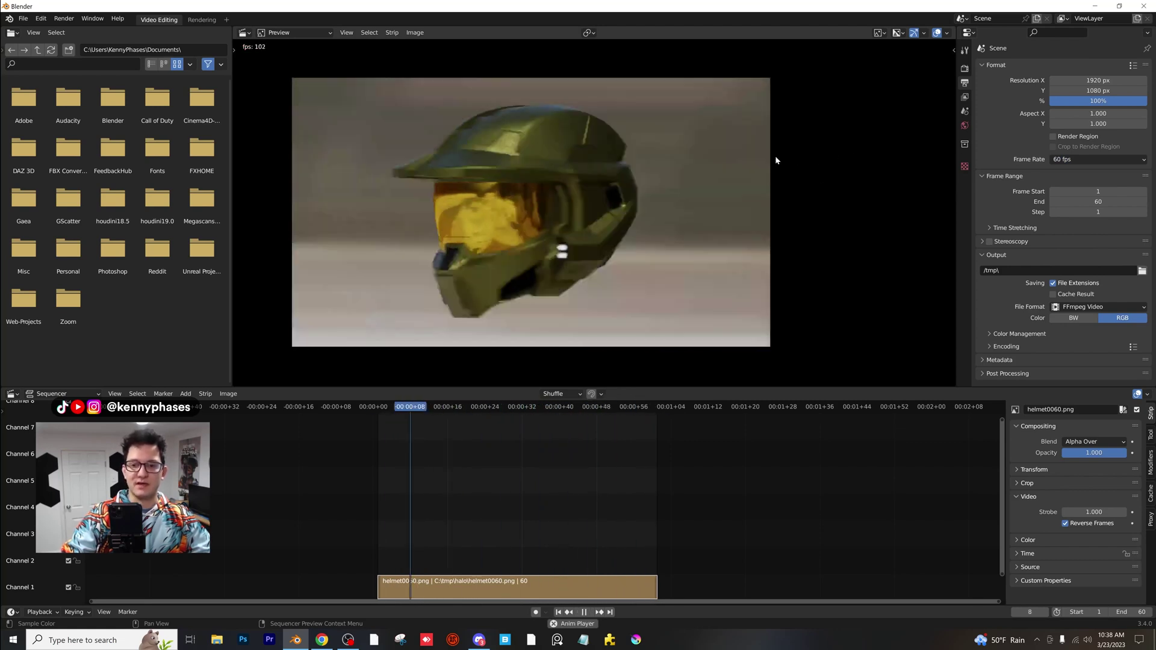
pyautogui.press('space')
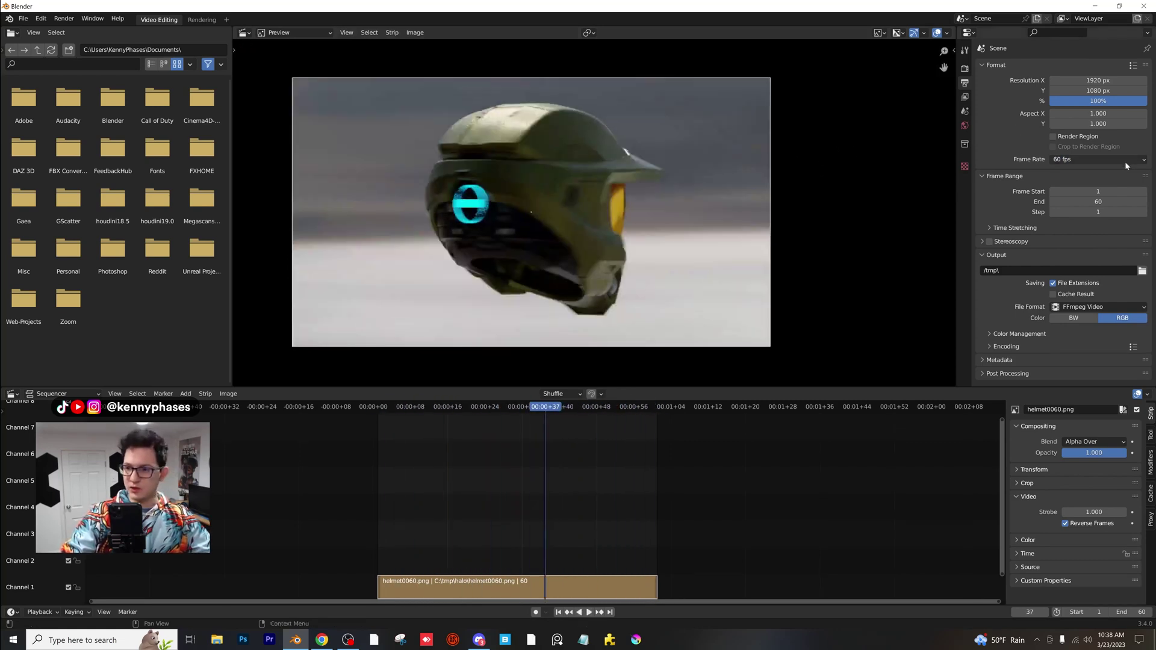
# Step: Return the frame rate to 30 fps and replay the helmet sequence
pyautogui.click(1126, 160)
pyautogui.click(1102, 212)
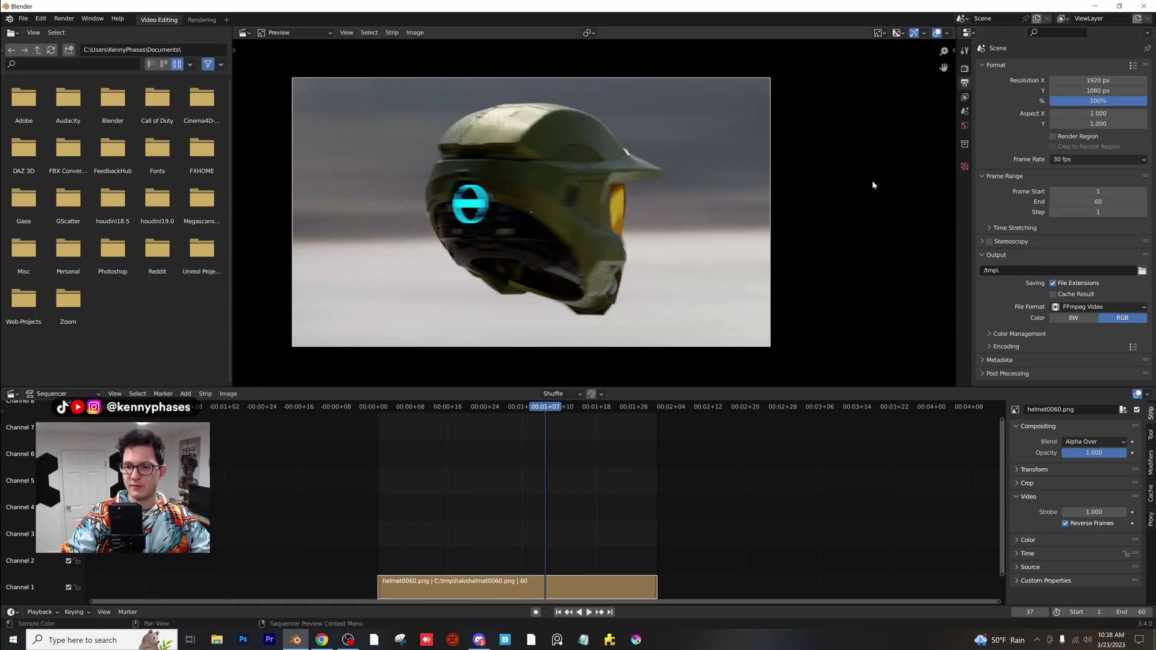
pyautogui.press('space')
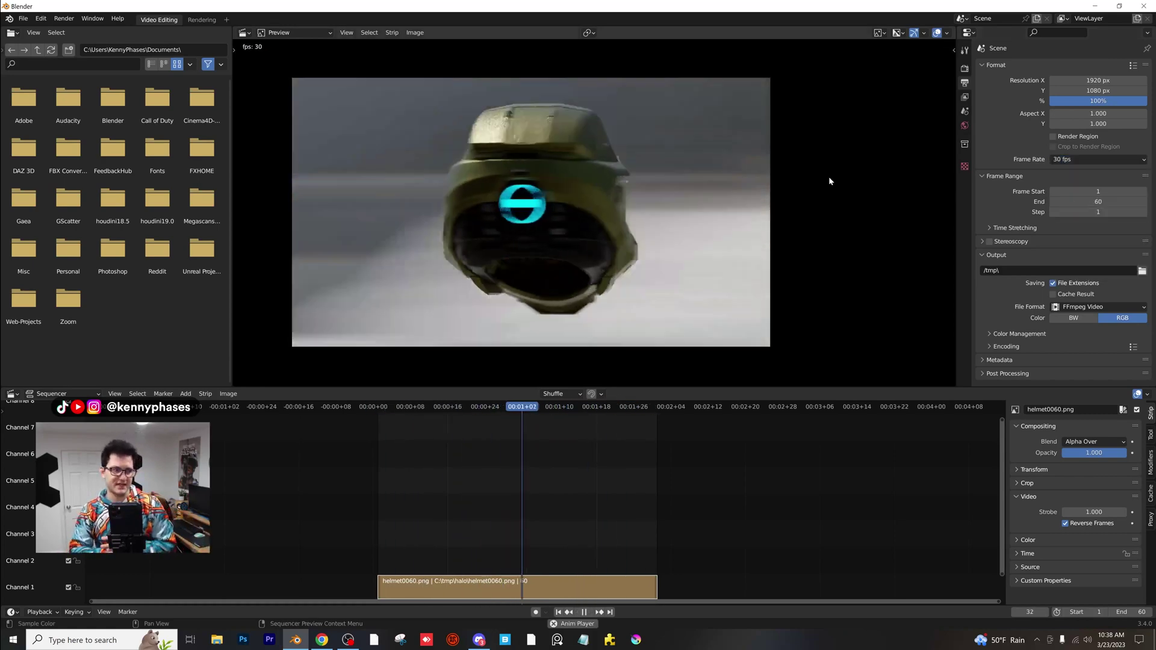